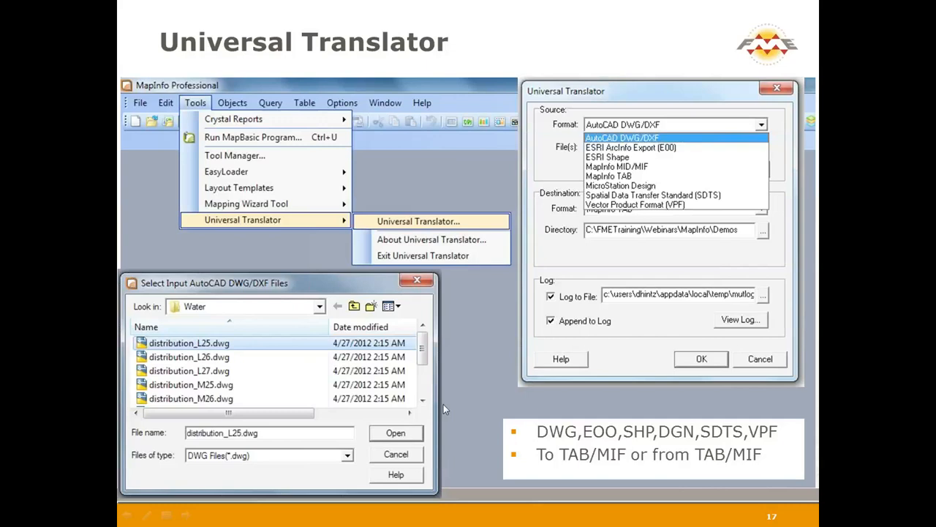
End the slide show and return to Normal view on slide 17, 'Universal Translator'
{"action": "key", "text": "Escape"}
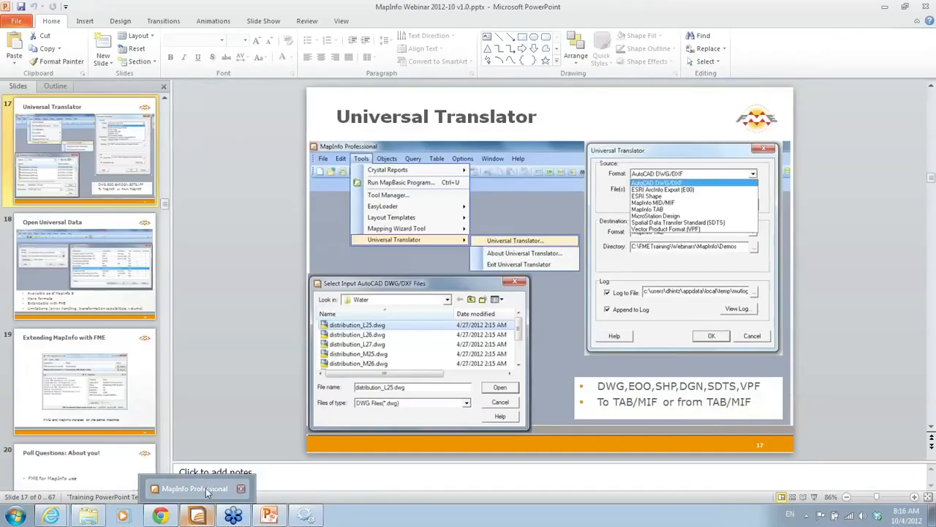
Switch to MapInfo and confirm in Tool Manager that Universal Translator is loaded
{"action": "left_click", "coordinate": [207, 491]}
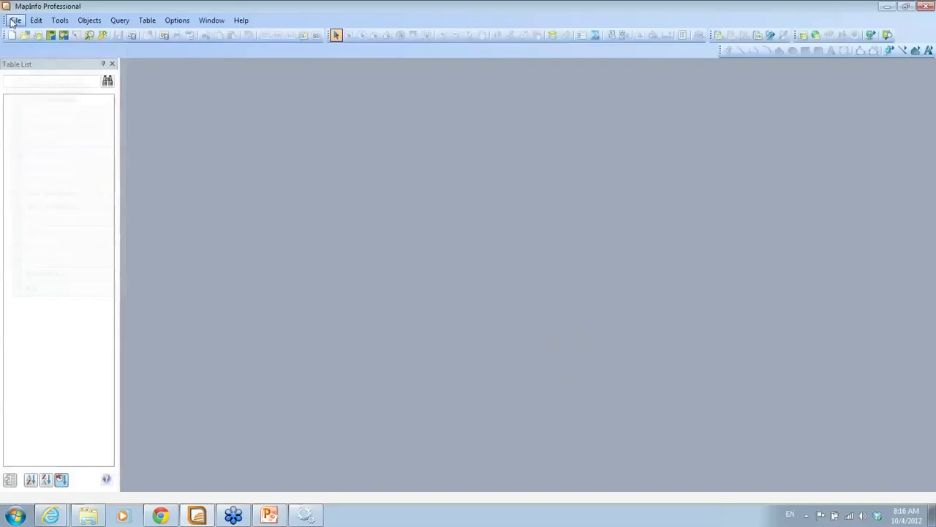
{"action": "left_click", "coordinate": [14, 20]}
{"action": "mouse_move", "coordinate": [52, 24]}
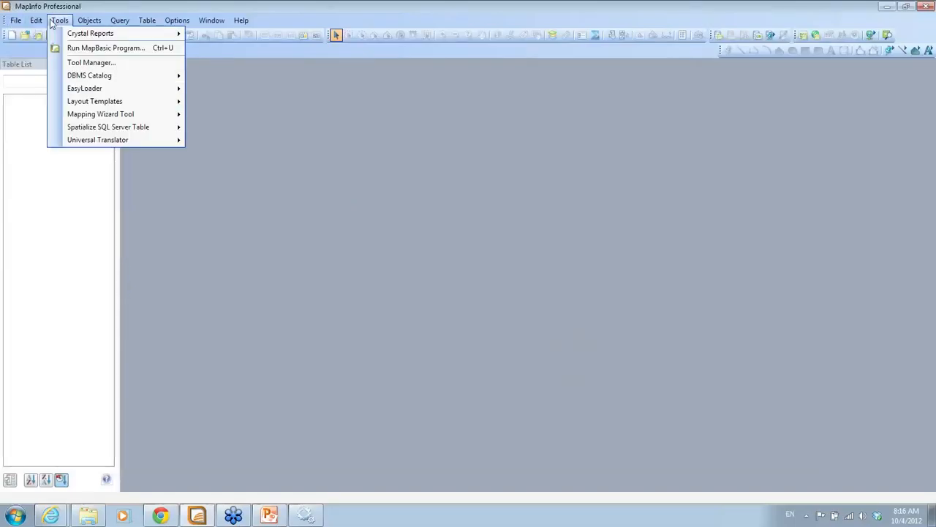
{"action": "left_click", "coordinate": [90, 62]}
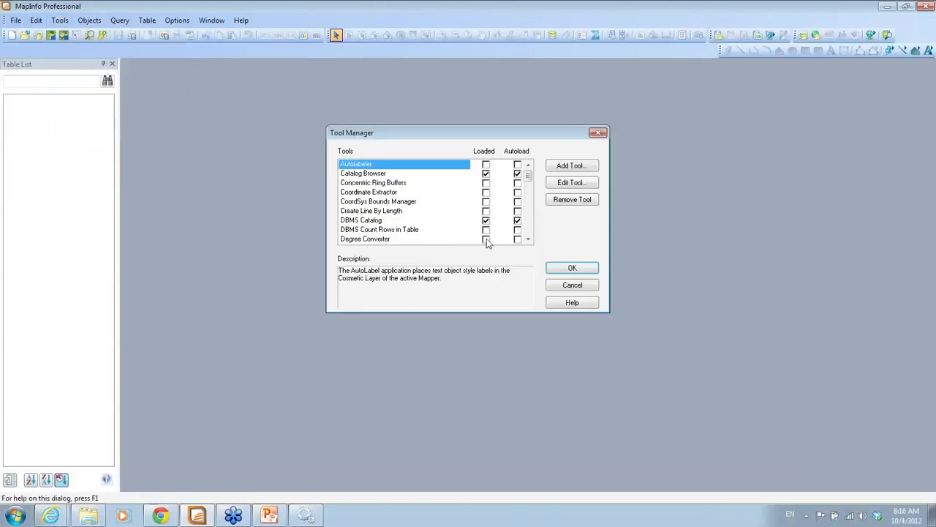
{"action": "left_click_drag", "start_coordinate": [530, 185], "coordinate": [528, 232]}
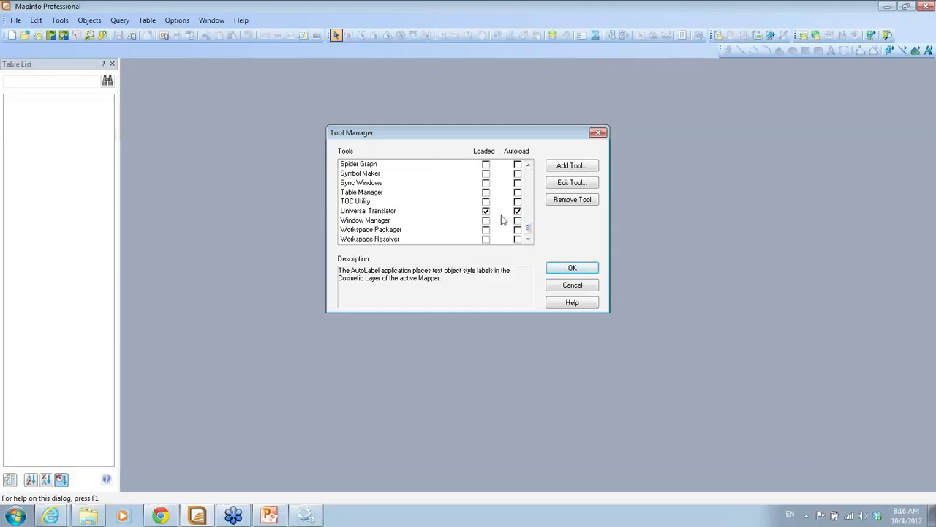
{"action": "left_click", "coordinate": [597, 134]}
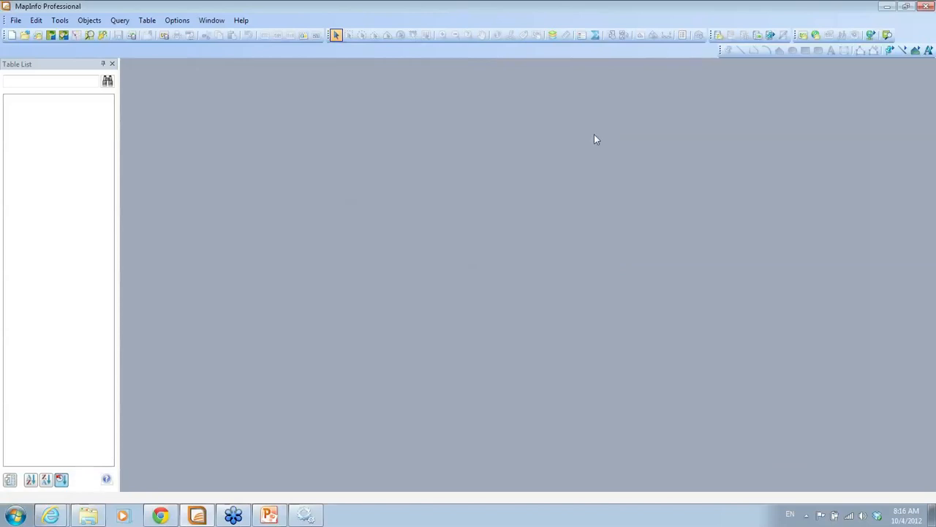
Launch Tools > Universal Translator > Universal Translator... to open the translator dialog
{"action": "left_click", "coordinate": [15, 20]}
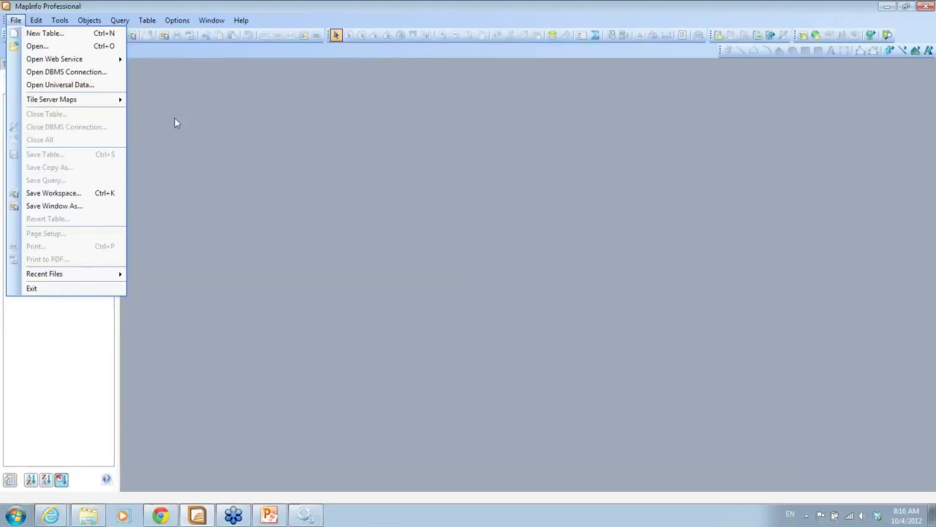
{"action": "left_click", "coordinate": [131, 5]}
{"action": "left_click", "coordinate": [63, 20]}
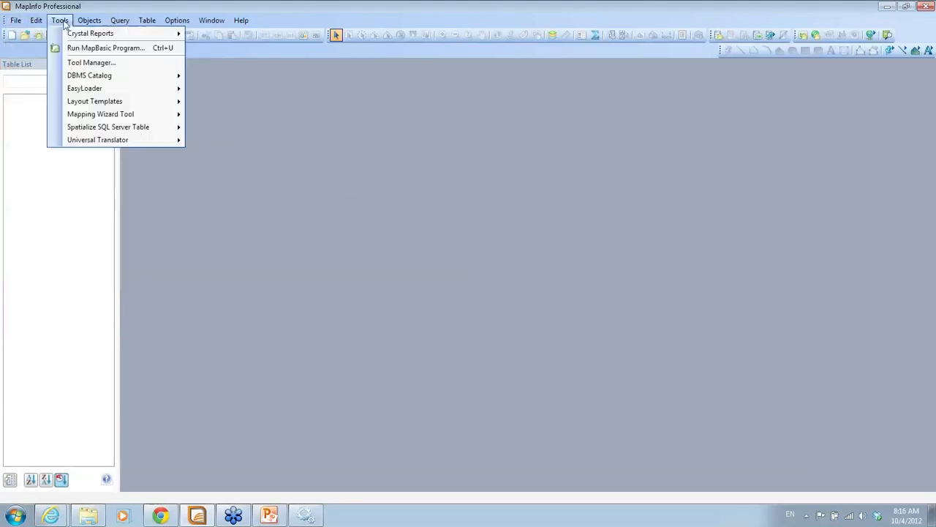
{"action": "mouse_move", "coordinate": [15, 22]}
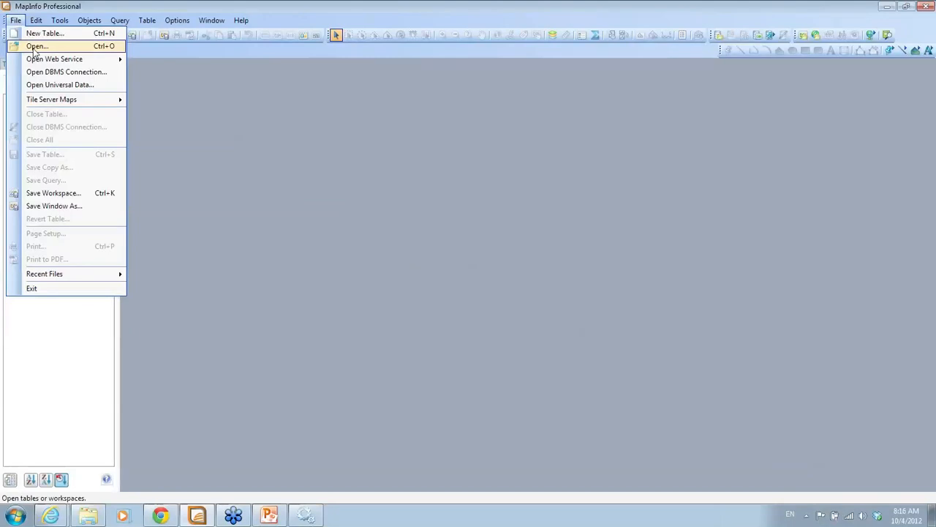
{"action": "left_click", "coordinate": [296, 193]}
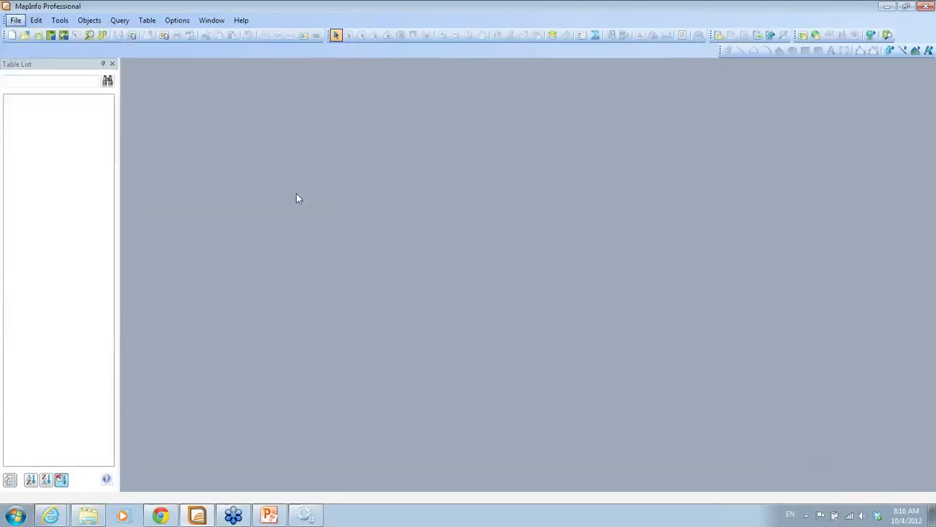
{"action": "left_click", "coordinate": [60, 20]}
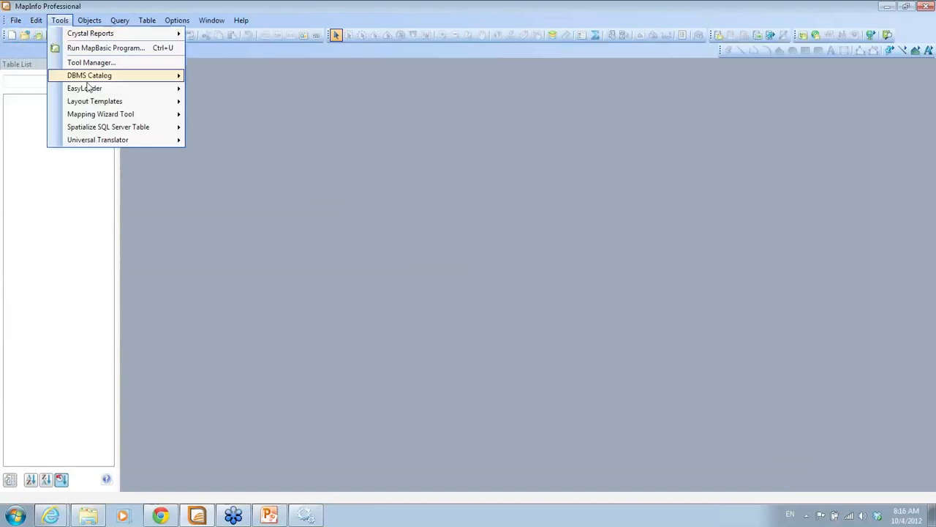
{"action": "mouse_move", "coordinate": [93, 106]}
{"action": "mouse_move", "coordinate": [94, 144]}
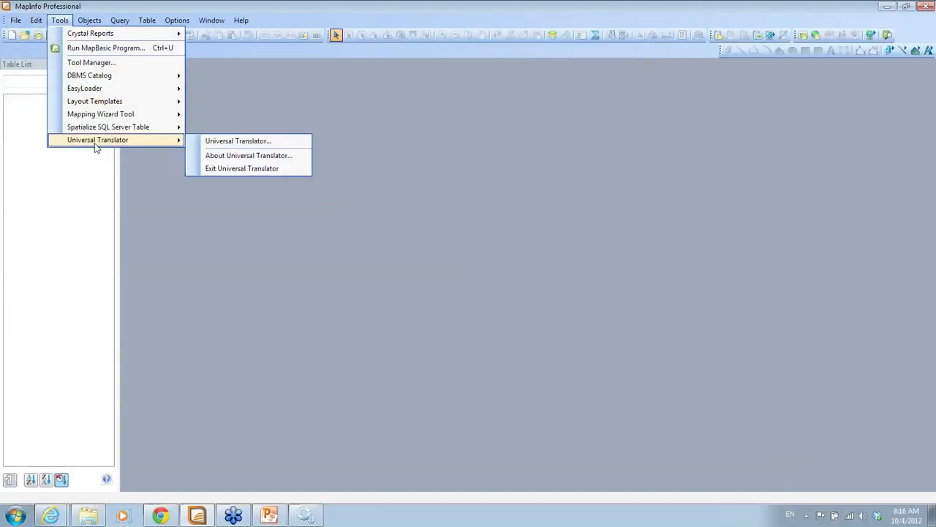
{"action": "left_click", "coordinate": [211, 141]}
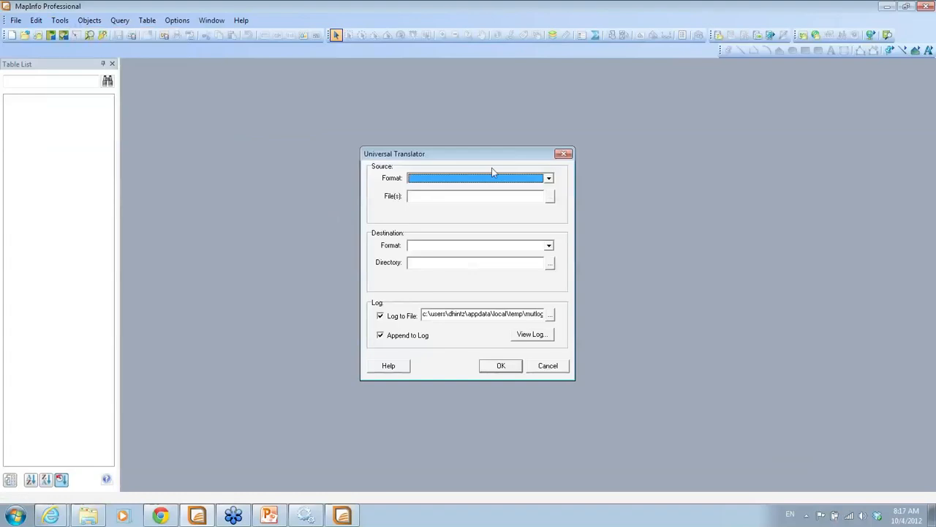
Set the source to AutoCAD DWG/DXF with C:\FMEData\Data\Water\distribution_L25.dwg as the file
{"action": "left_click", "coordinate": [548, 178]}
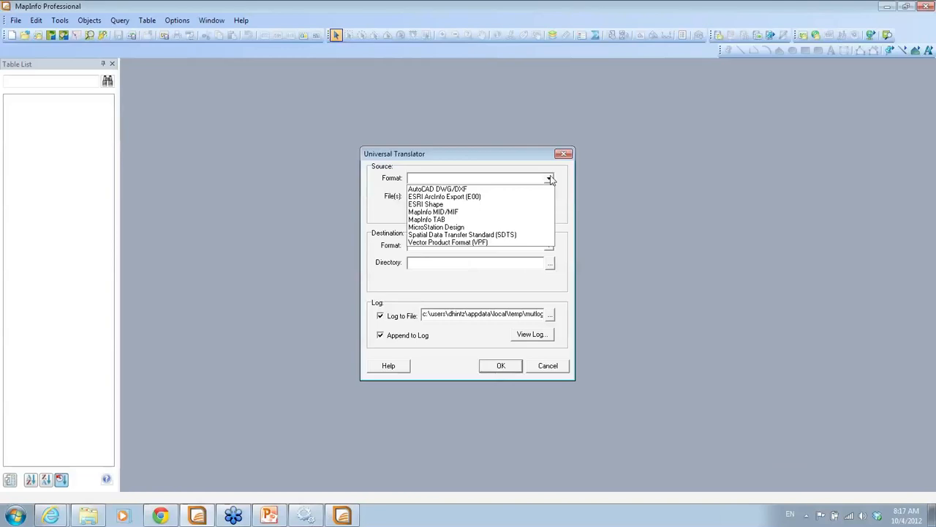
{"action": "left_click", "coordinate": [516, 190]}
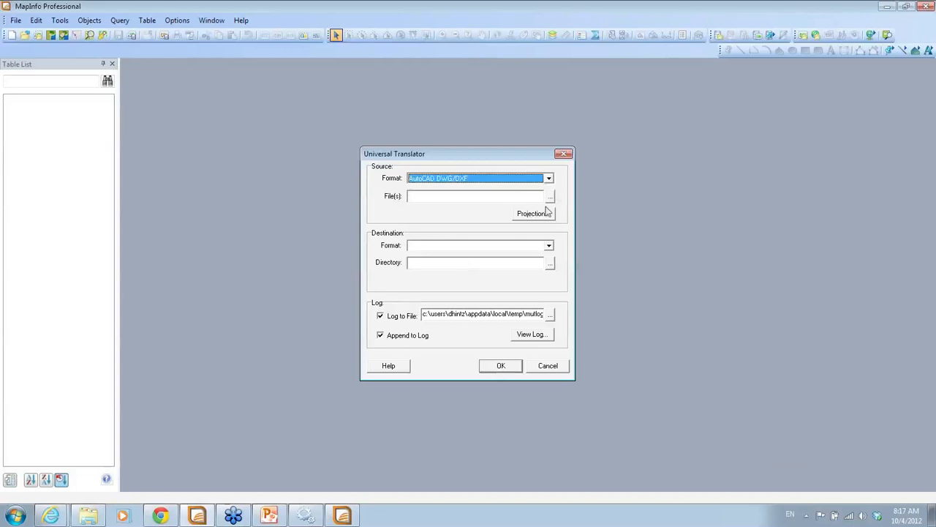
{"action": "left_click", "coordinate": [550, 196]}
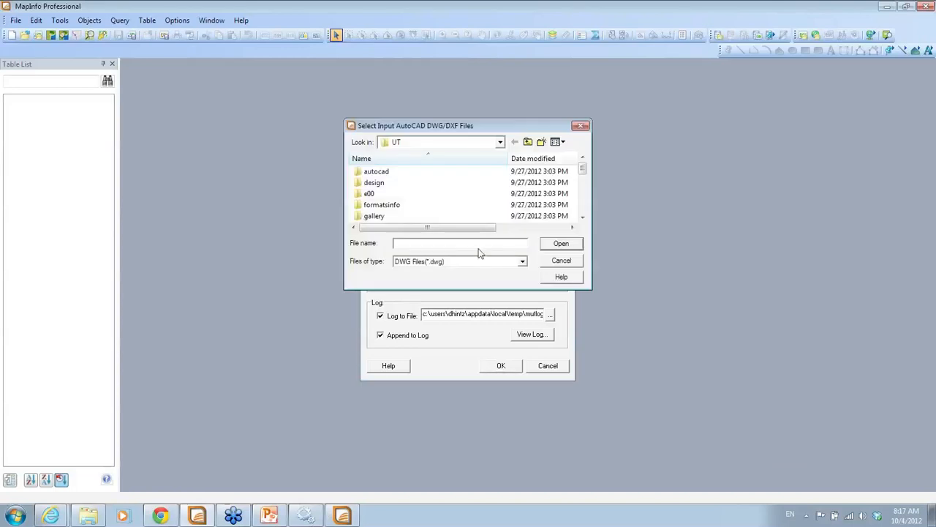
{"action": "left_click", "coordinate": [500, 143]}
{"action": "left_click", "coordinate": [478, 202]}
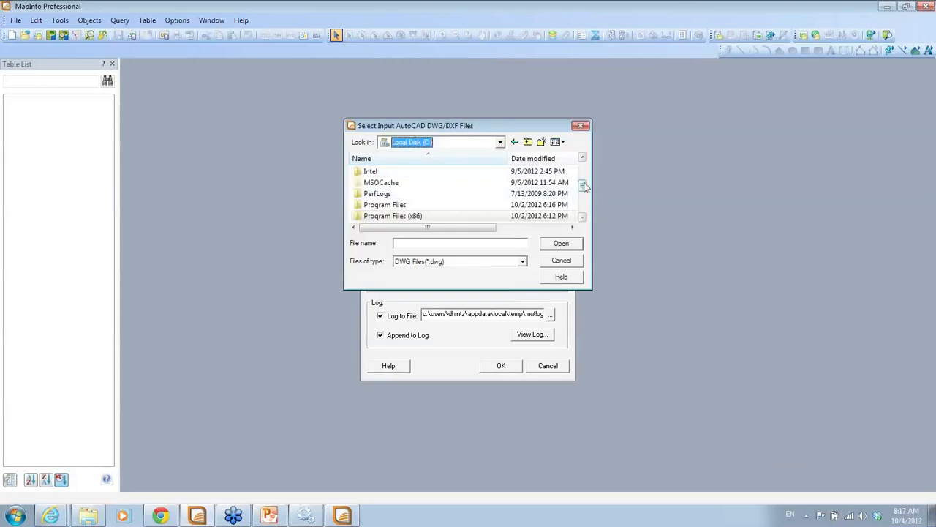
{"action": "left_click_drag", "start_coordinate": [584, 186], "coordinate": [583, 165]}
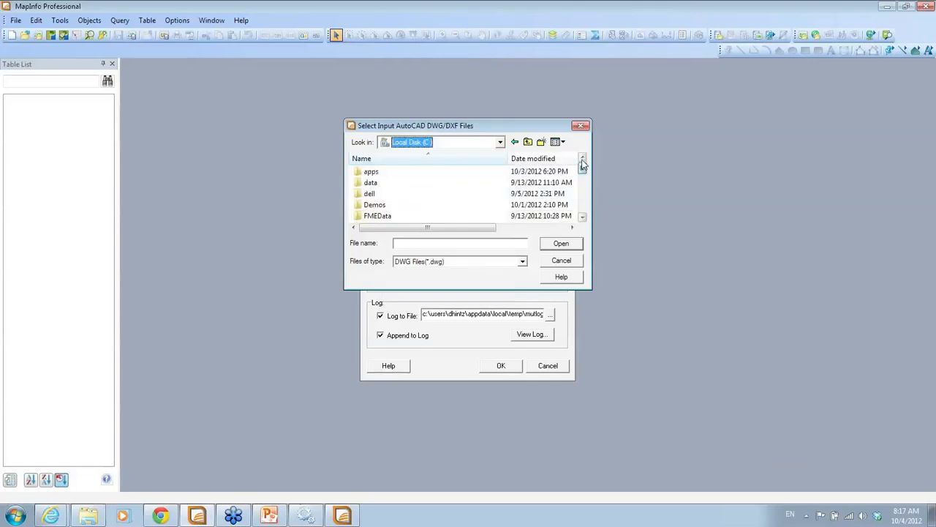
{"action": "double_click", "coordinate": [388, 217]}
{"action": "double_click", "coordinate": [370, 172]}
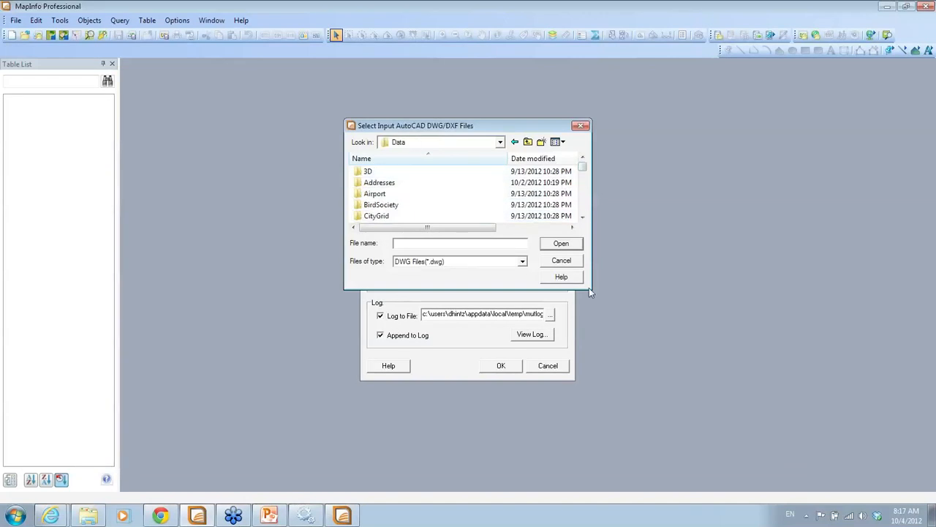
{"action": "left_click_drag", "start_coordinate": [581, 168], "coordinate": [582, 209]}
{"action": "double_click", "coordinate": [372, 204]}
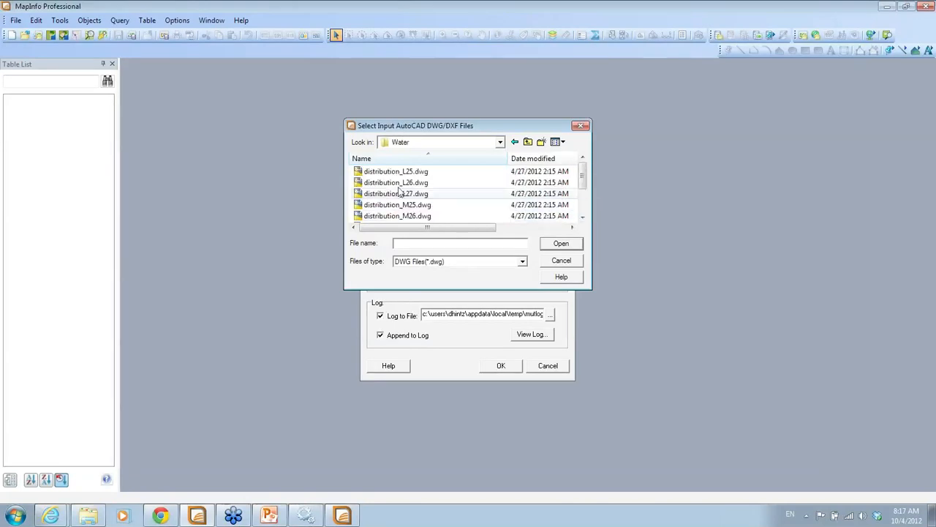
{"action": "left_click", "coordinate": [396, 173]}
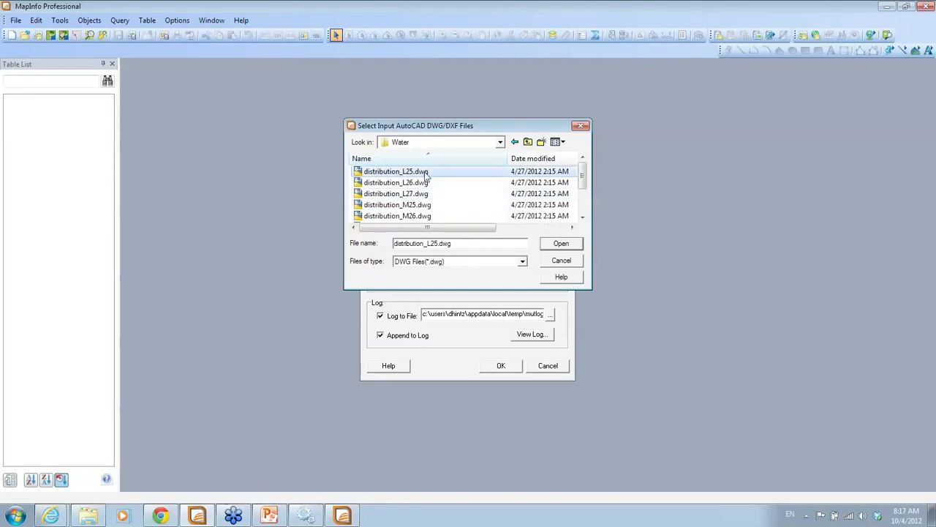
{"action": "double_click", "coordinate": [424, 173]}
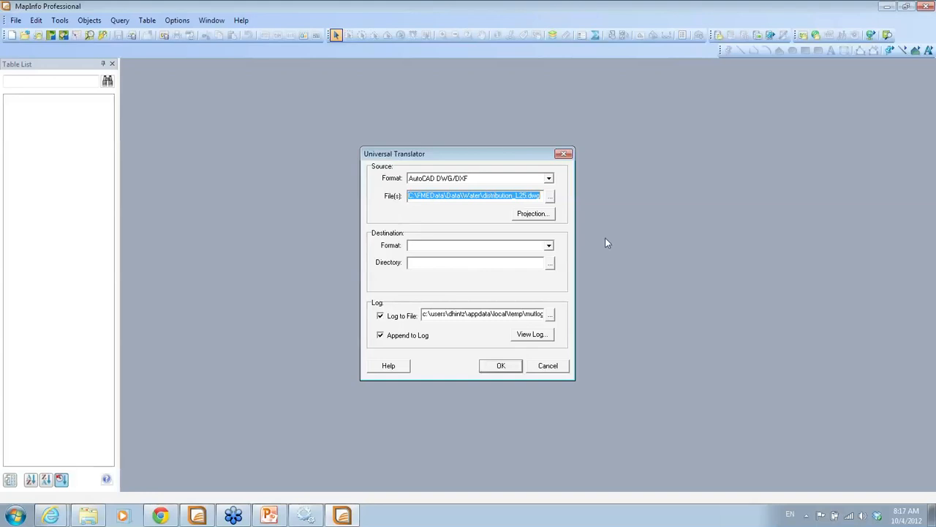
Set the destination format to MapInfo TAB and type 'cad' as the output directory
{"action": "left_click", "coordinate": [549, 245]}
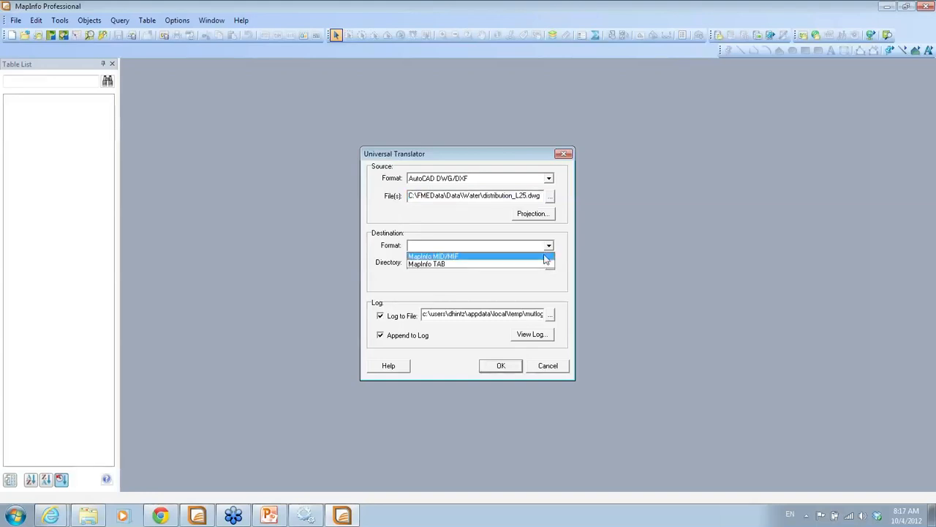
{"action": "left_click", "coordinate": [542, 262]}
{"action": "left_click", "coordinate": [524, 267]}
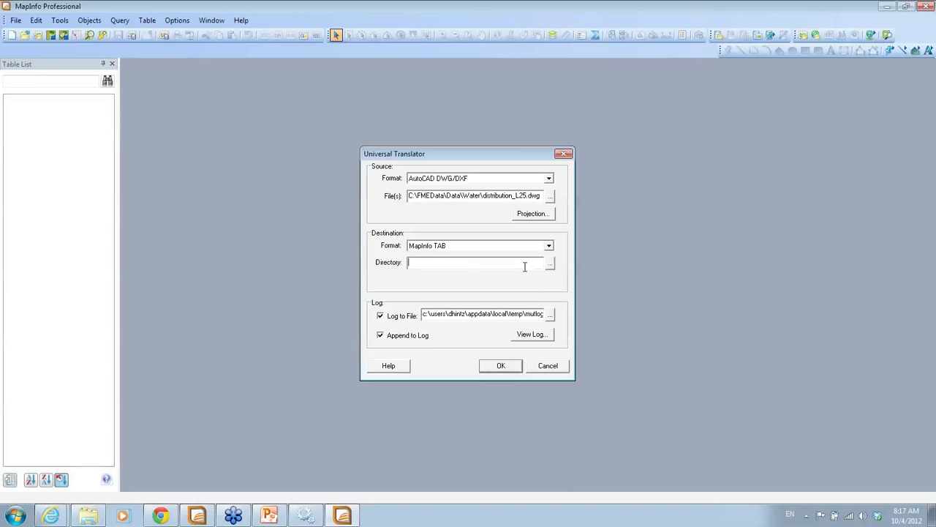
{"action": "type", "text": "cad"}
After the invalid-directory warning, accept the suggested UT folder and start the translation
{"action": "left_click", "coordinate": [510, 369]}
{"action": "left_click", "coordinate": [487, 289]}
{"action": "left_click", "coordinate": [548, 268]}
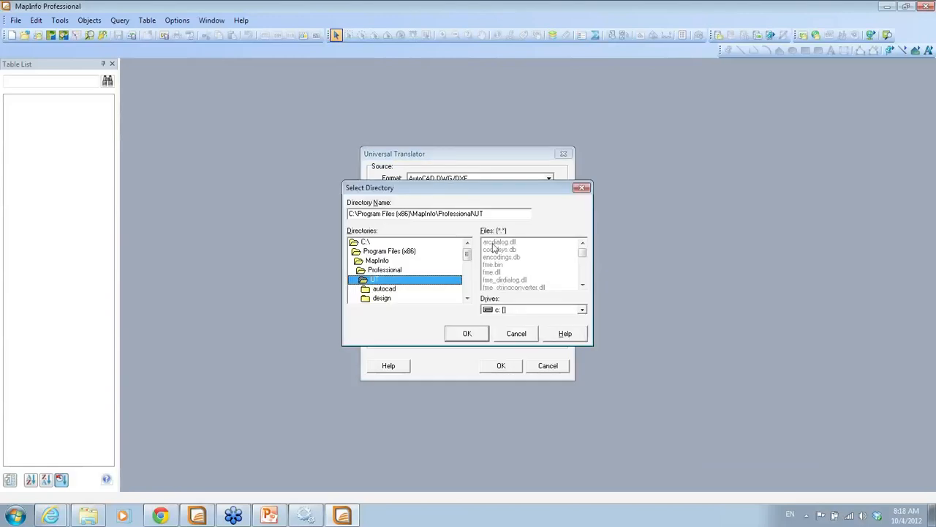
{"action": "left_click", "coordinate": [477, 335]}
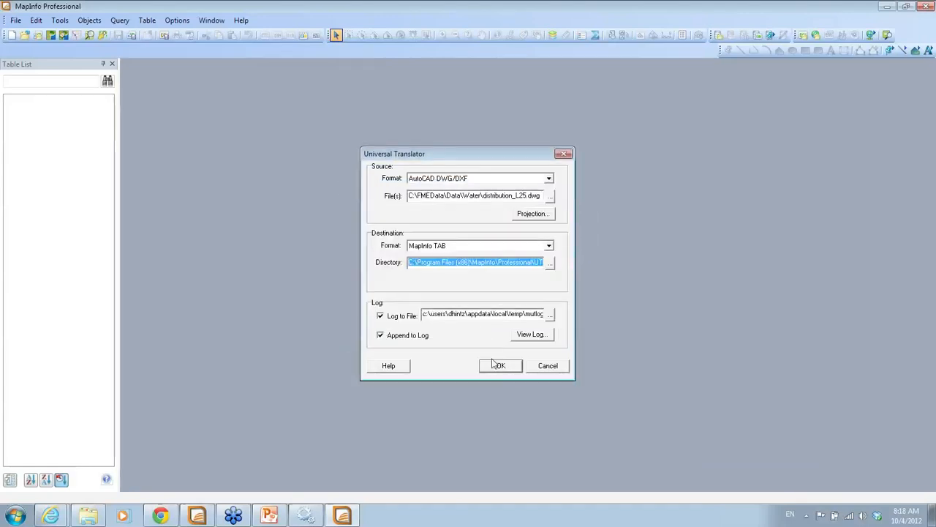
{"action": "left_click", "coordinate": [492, 365]}
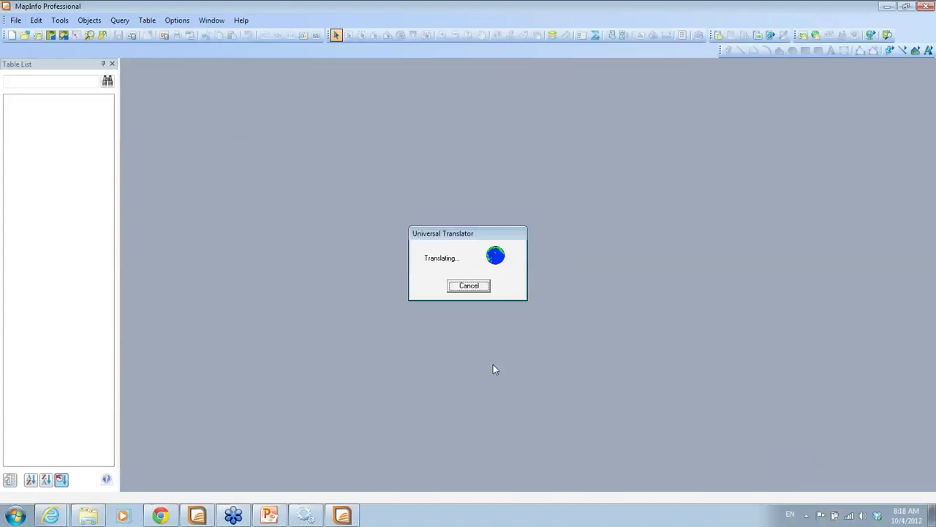
Dismiss the translation error and set the output directory to C:\FMEData
{"action": "left_click", "coordinate": [468, 284]}
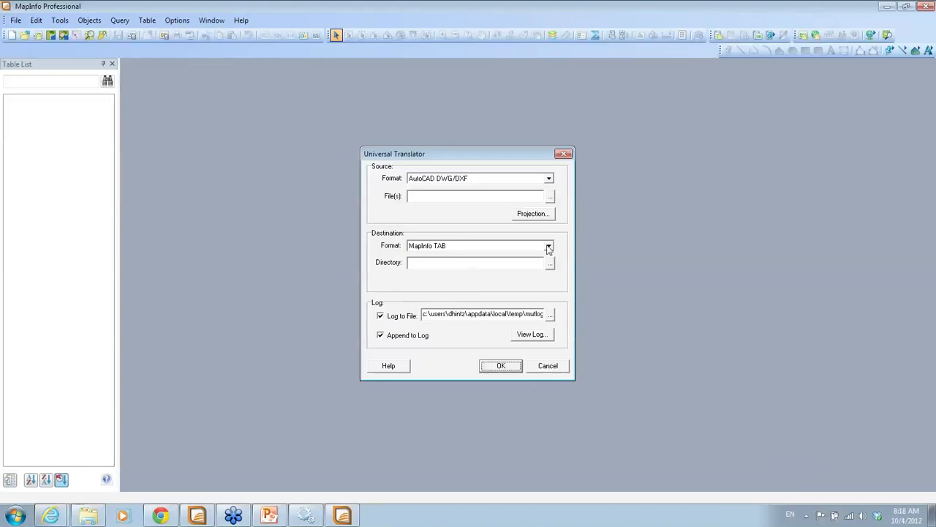
{"action": "left_click", "coordinate": [550, 263]}
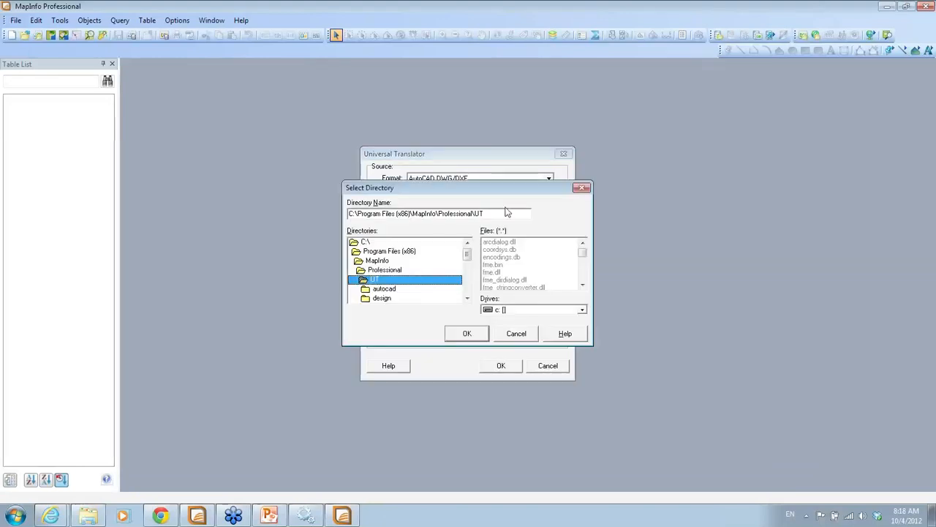
{"action": "double_click", "coordinate": [366, 242]}
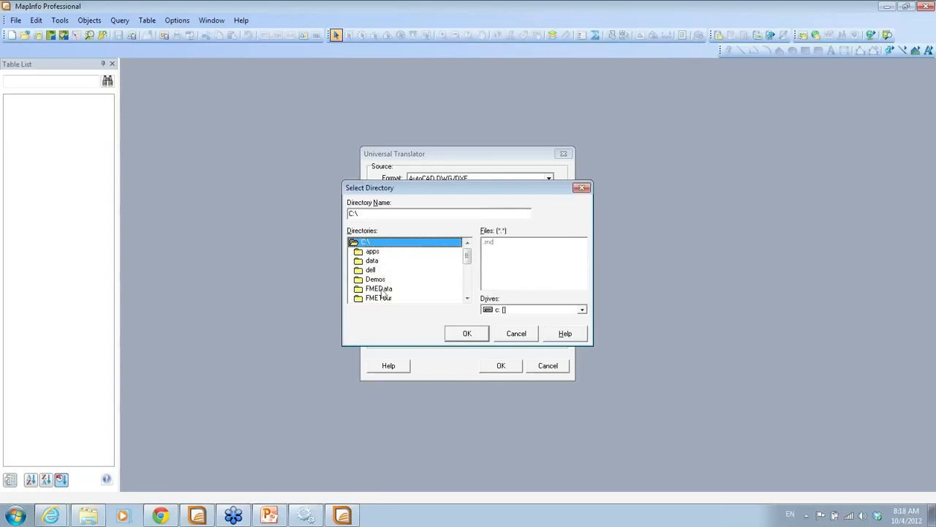
{"action": "double_click", "coordinate": [382, 290]}
{"action": "left_click", "coordinate": [469, 335]}
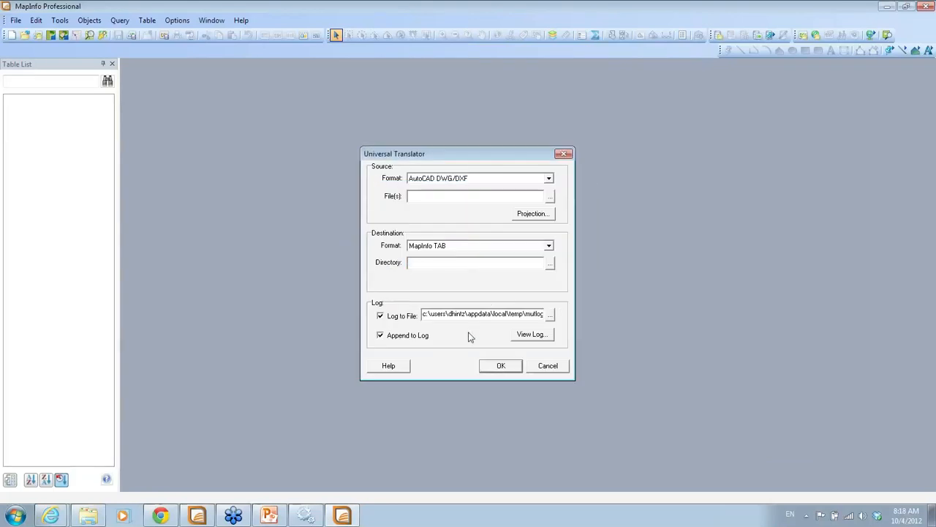
After the missing-source warning, select distribution_L25.dwg again as the source file
{"action": "left_click", "coordinate": [495, 261]}
{"action": "left_click", "coordinate": [494, 370]}
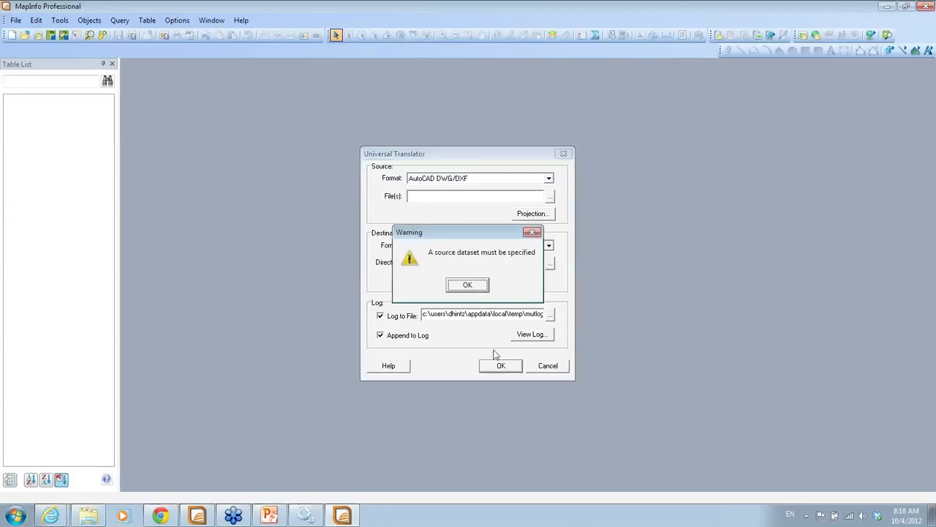
{"action": "left_click", "coordinate": [479, 287]}
{"action": "left_click", "coordinate": [550, 196]}
{"action": "left_click", "coordinate": [396, 171]}
{"action": "left_click", "coordinate": [561, 243]}
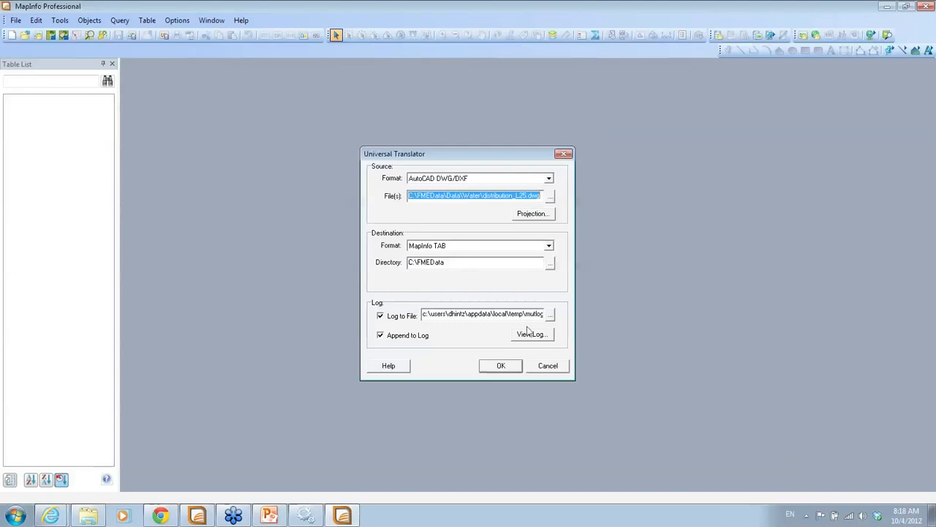
Run the DWG-to-TAB translation, acknowledge 'Translation successful!', and close Universal Translator
{"action": "left_click", "coordinate": [511, 371]}
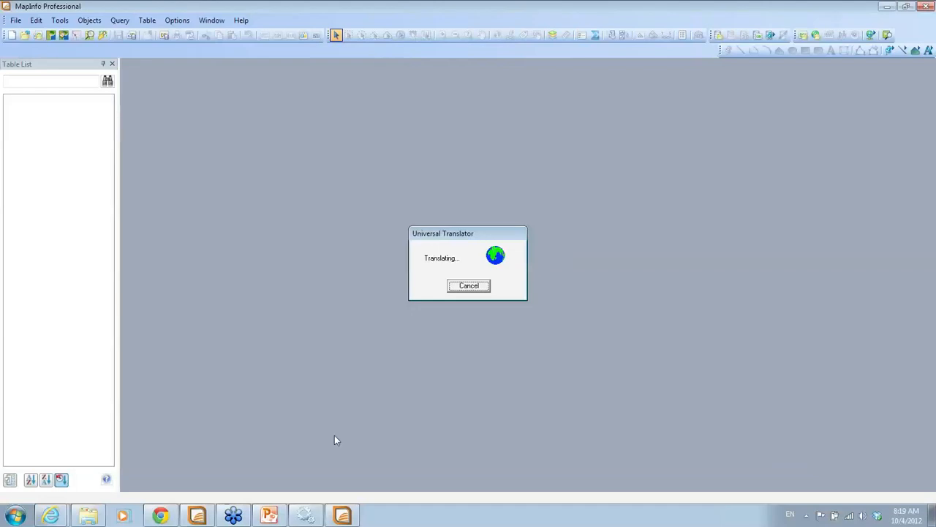
{"action": "left_click", "coordinate": [483, 284]}
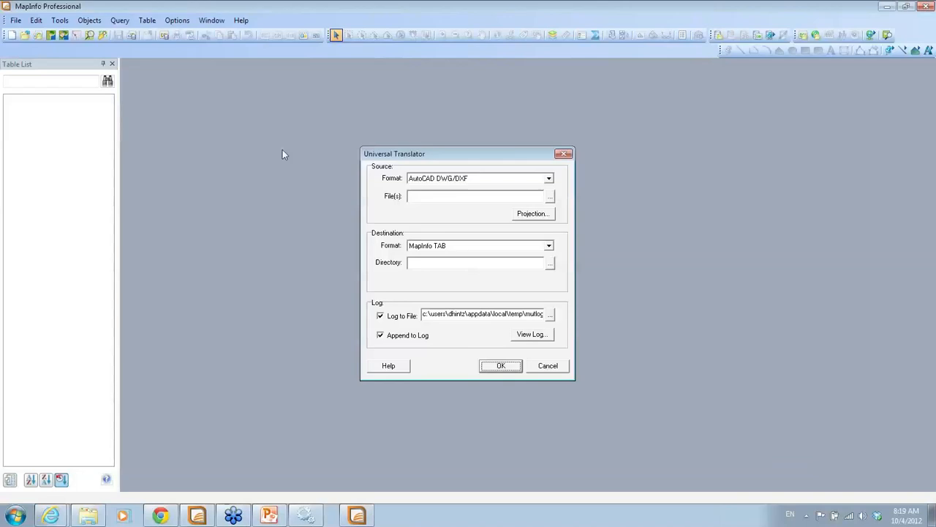
{"action": "left_click", "coordinate": [541, 369]}
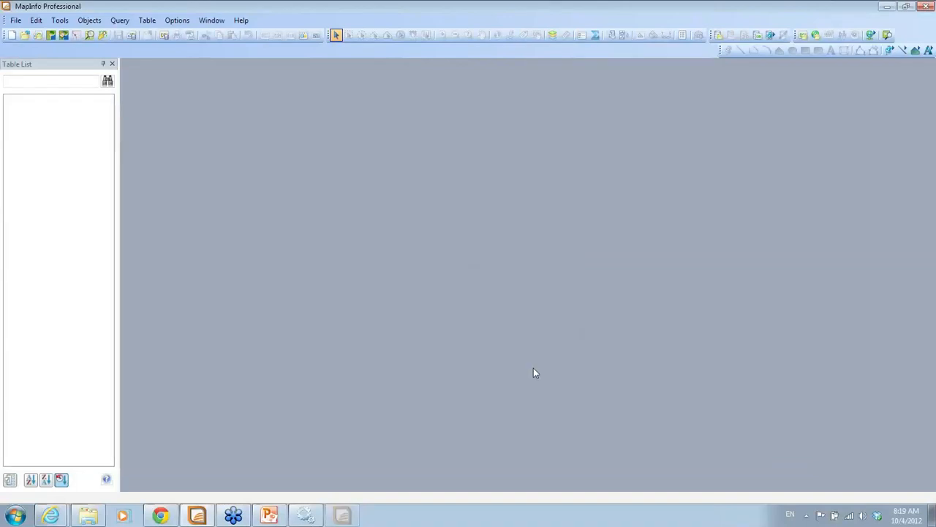
{"action": "left_click", "coordinate": [16, 21]}
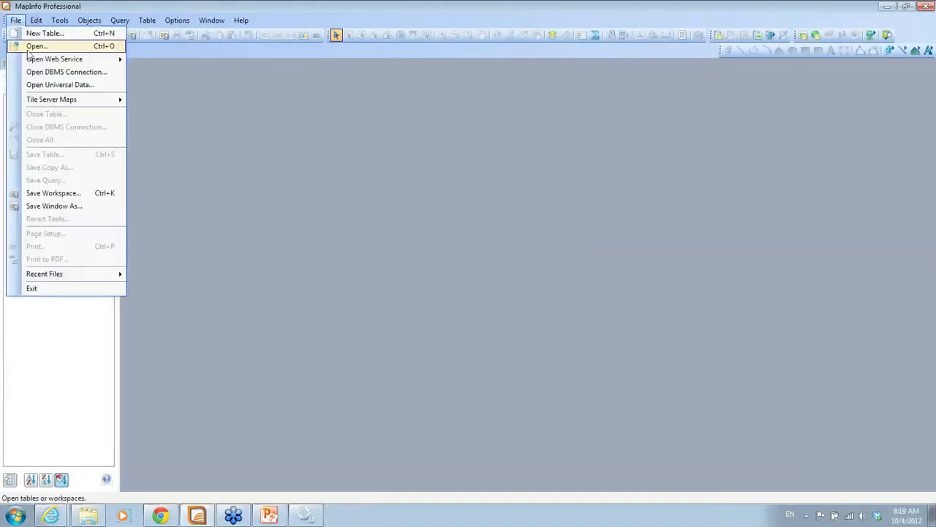
Open the translated water distribution nodes TAB table from C:\FMEData as a map
{"action": "left_click", "coordinate": [28, 48]}
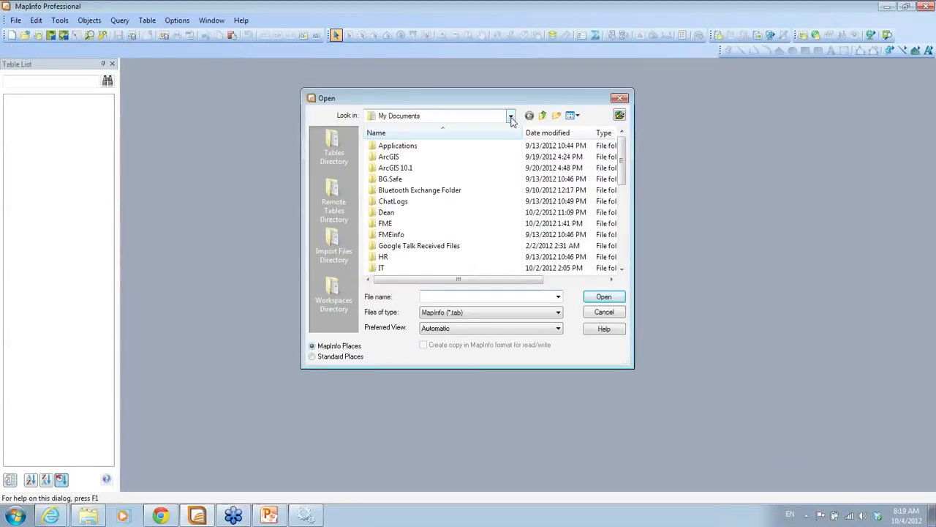
{"action": "left_click", "coordinate": [510, 116]}
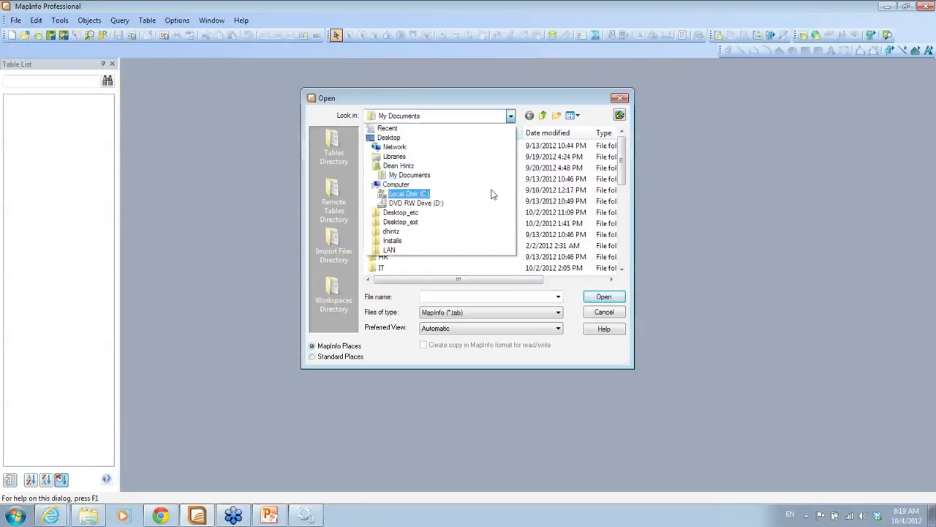
{"action": "left_click", "coordinate": [492, 188]}
{"action": "double_click", "coordinate": [408, 183]}
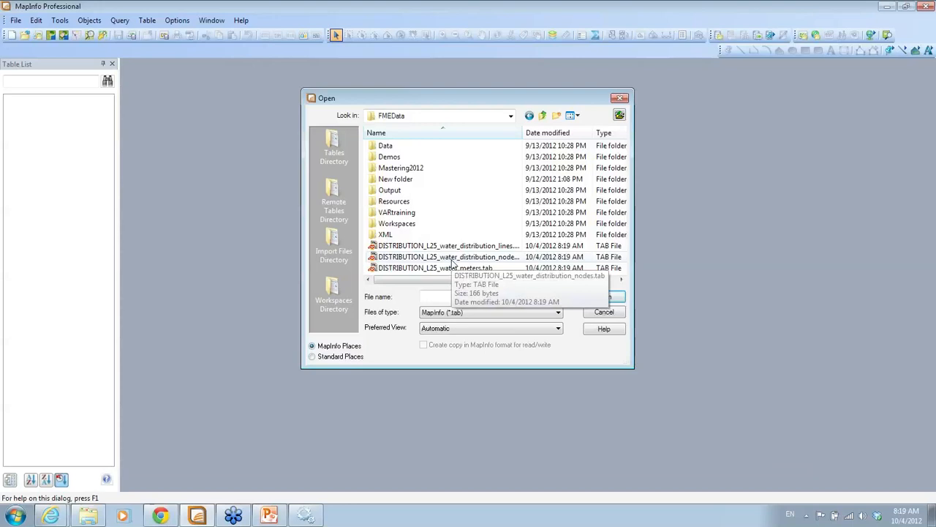
{"action": "left_click", "coordinate": [452, 261]}
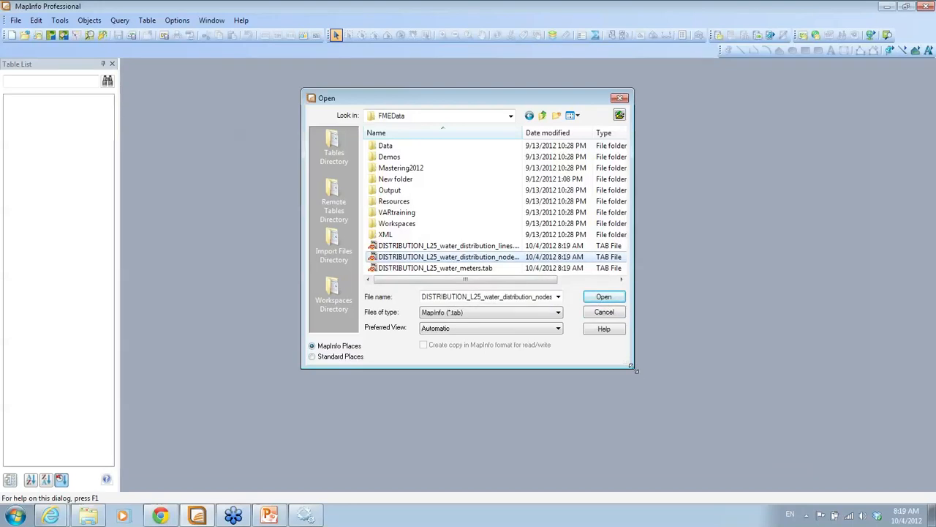
{"action": "left_click_drag", "start_coordinate": [633, 368], "coordinate": [696, 398]}
{"action": "left_click", "coordinate": [665, 331]}
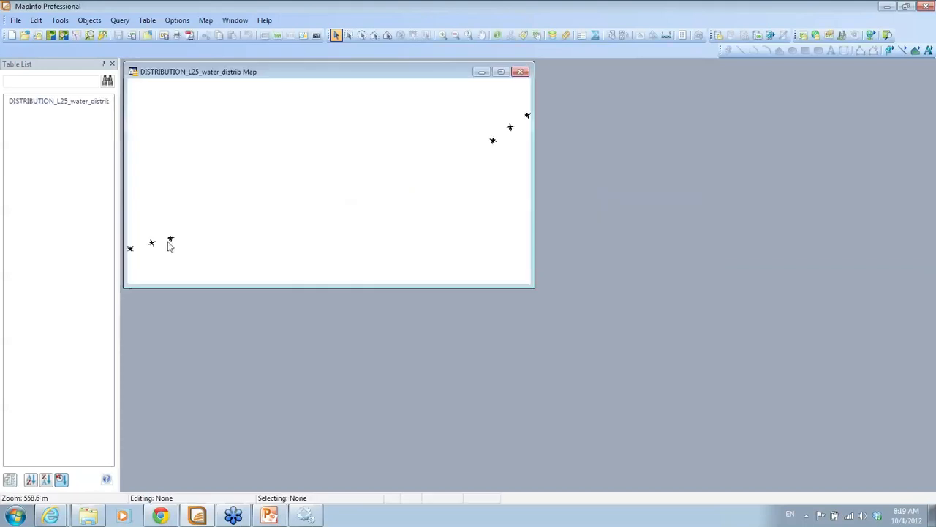
Inspect the node points with the Info tool, then close Info Tool and the map window
{"action": "left_click", "coordinate": [498, 35]}
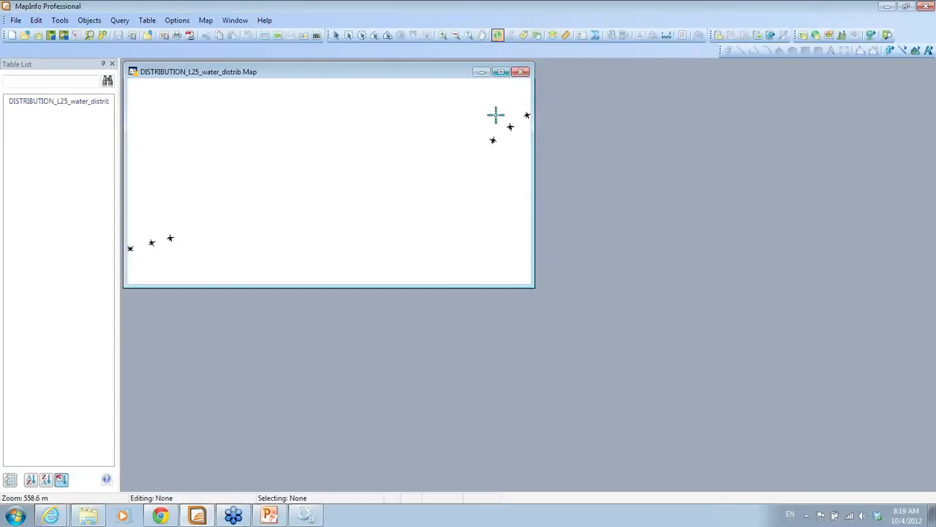
{"action": "left_click", "coordinate": [494, 140]}
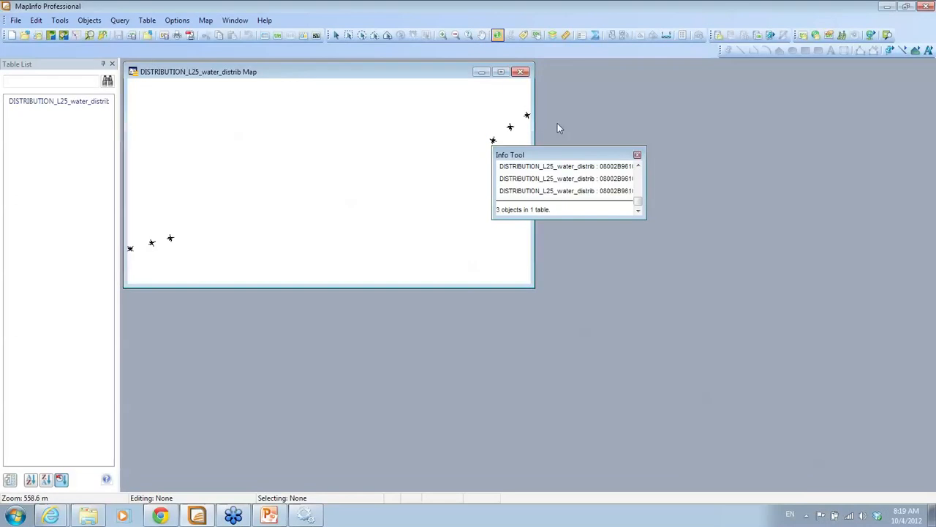
{"action": "left_click", "coordinate": [637, 154]}
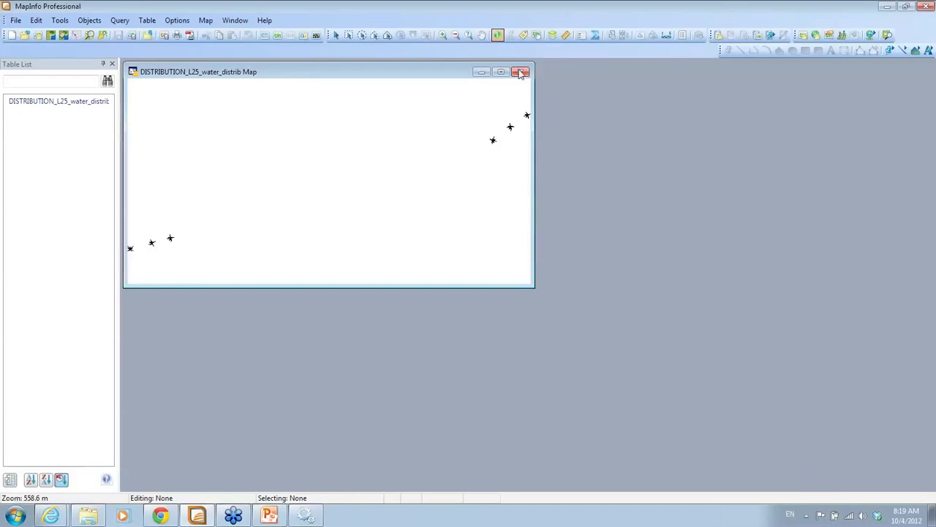
{"action": "left_click", "coordinate": [520, 71]}
{"action": "left_click", "coordinate": [15, 20]}
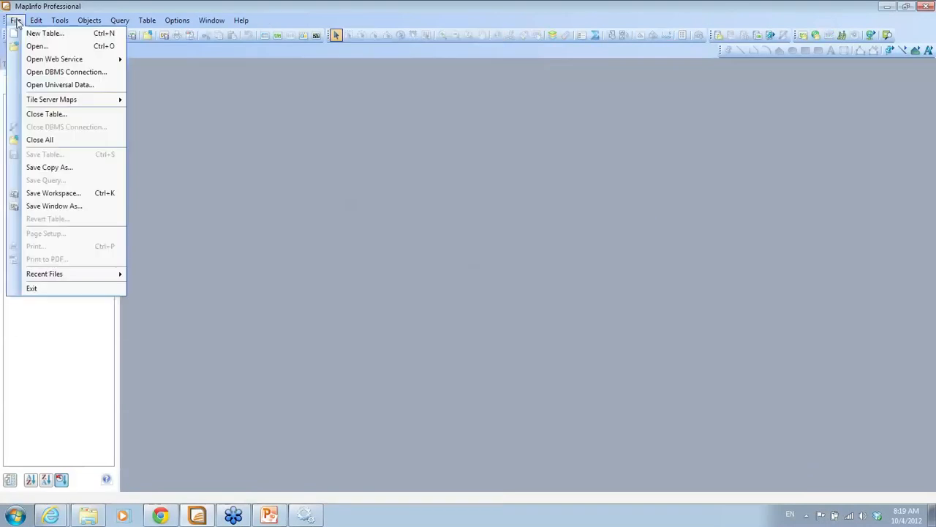
Start Open Universal Data and browse the supported-format gallery without choosing one
{"action": "left_click", "coordinate": [43, 89]}
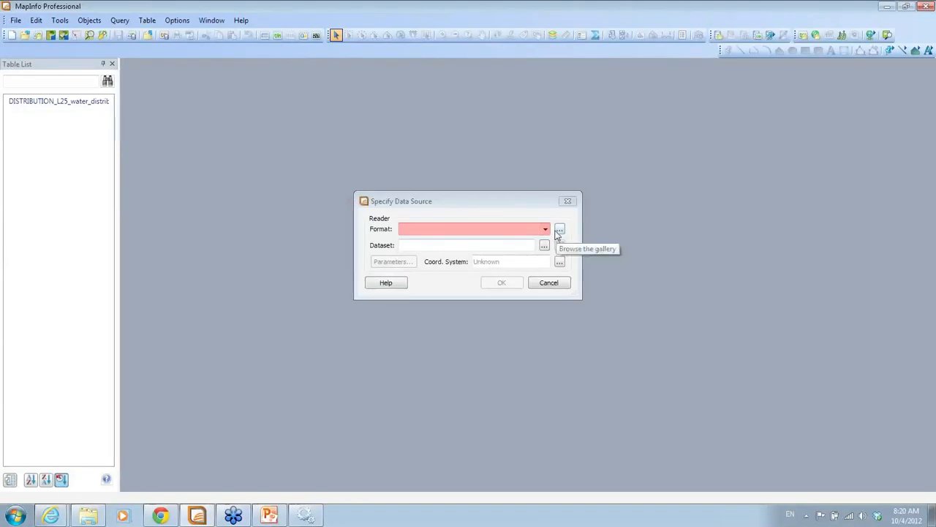
{"action": "left_click", "coordinate": [560, 231]}
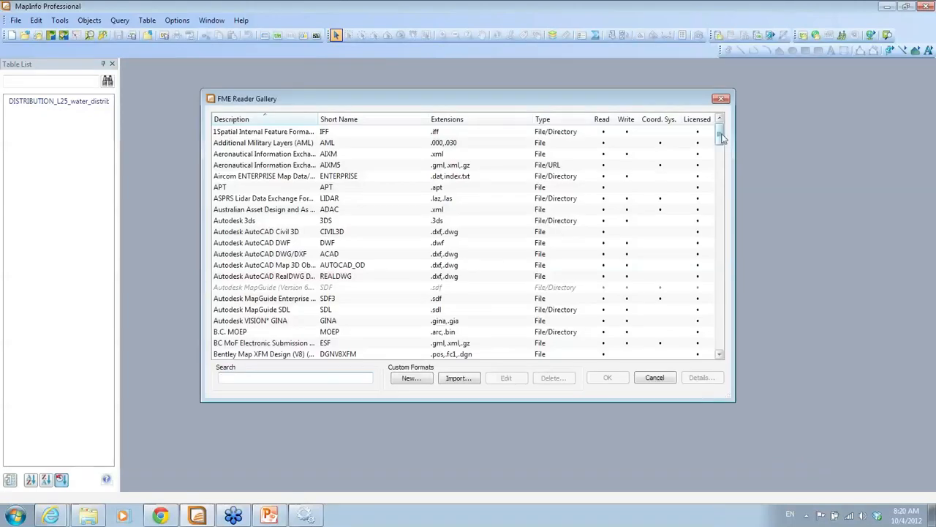
{"action": "left_click_drag", "start_coordinate": [719, 140], "coordinate": [720, 272]}
{"action": "left_click_drag", "start_coordinate": [724, 230], "coordinate": [721, 133]}
{"action": "left_click", "coordinate": [654, 378]}
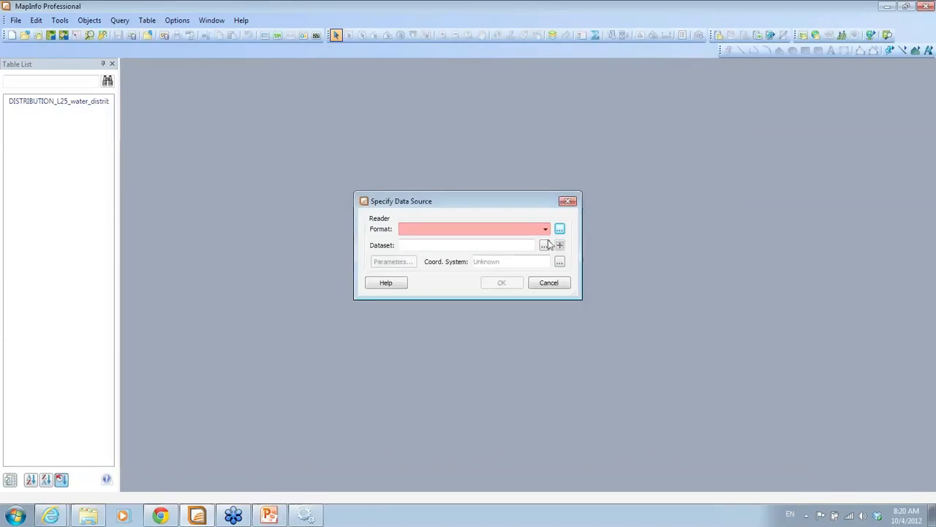
Select zoning.gml from C:\FMEData\Data\Zones as the dataset
{"action": "left_click", "coordinate": [545, 247]}
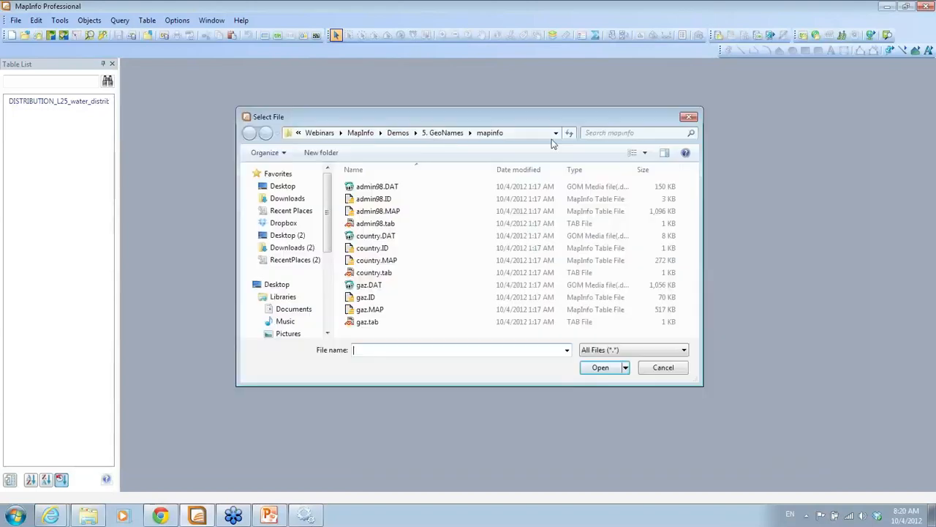
{"action": "left_click", "coordinate": [555, 134]}
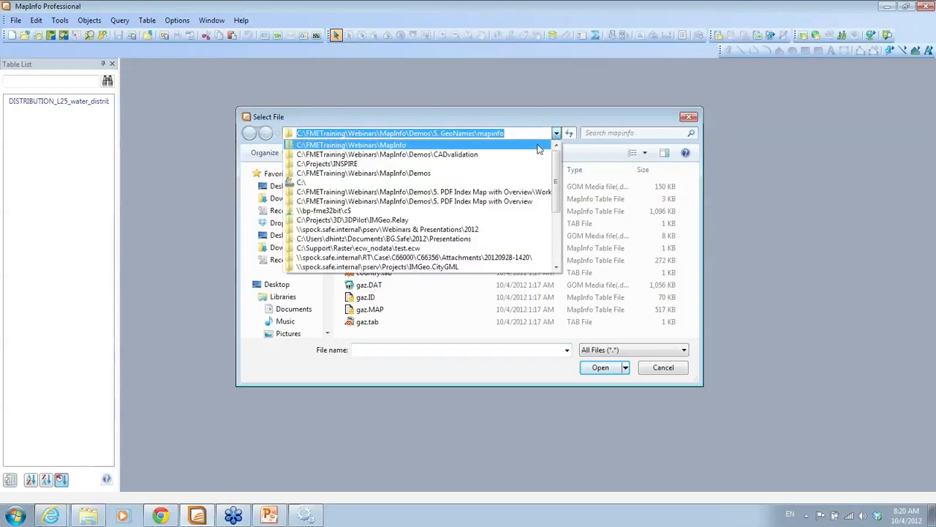
{"action": "left_click", "coordinate": [538, 146]}
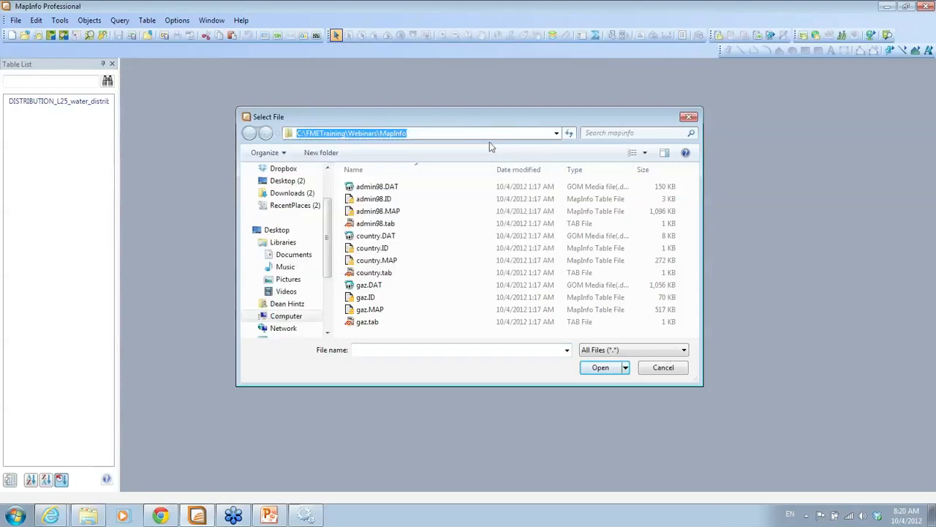
{"action": "left_click", "coordinate": [337, 135]}
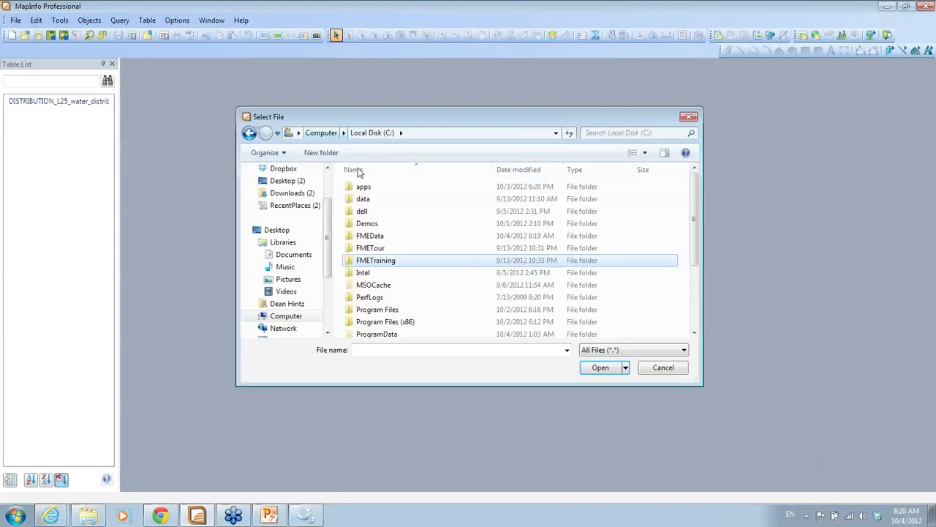
{"action": "left_click", "coordinate": [392, 243]}
{"action": "double_click", "coordinate": [391, 238]}
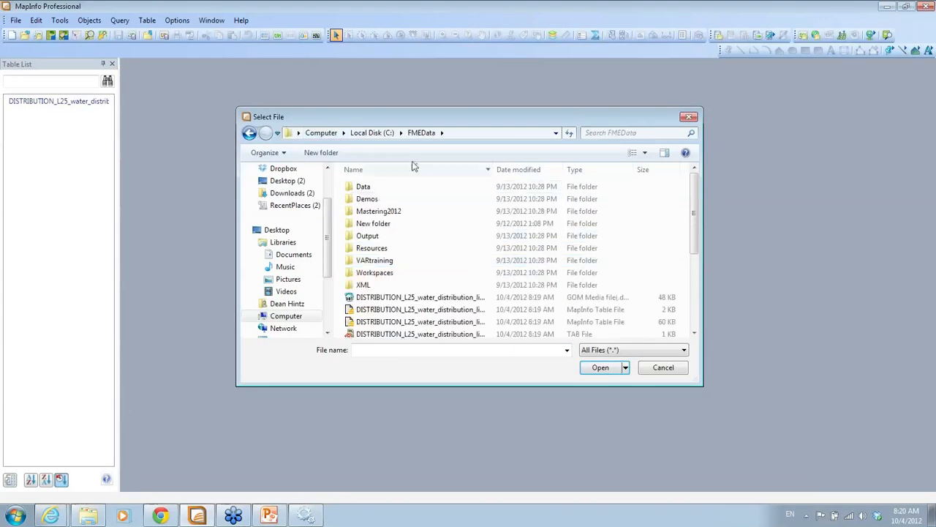
{"action": "double_click", "coordinate": [365, 187]}
{"action": "left_click_drag", "start_coordinate": [694, 205], "coordinate": [687, 320]}
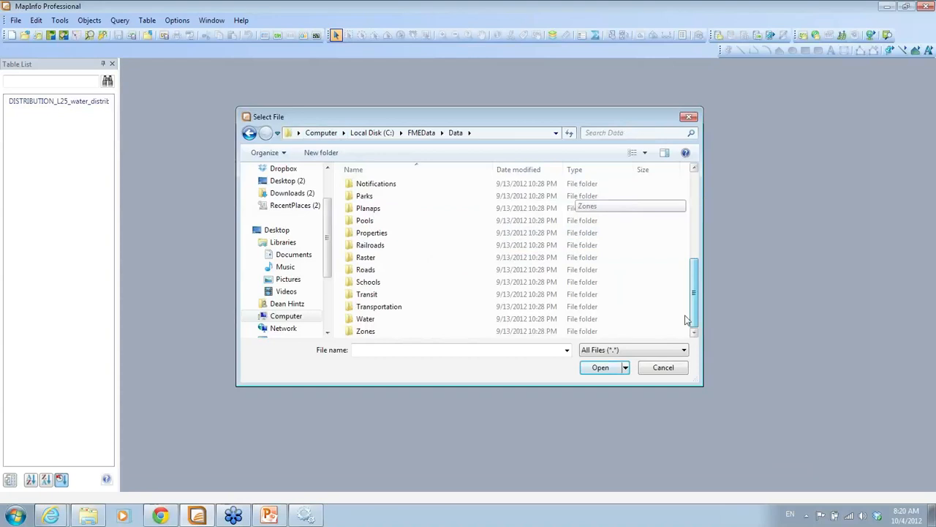
{"action": "double_click", "coordinate": [366, 332]}
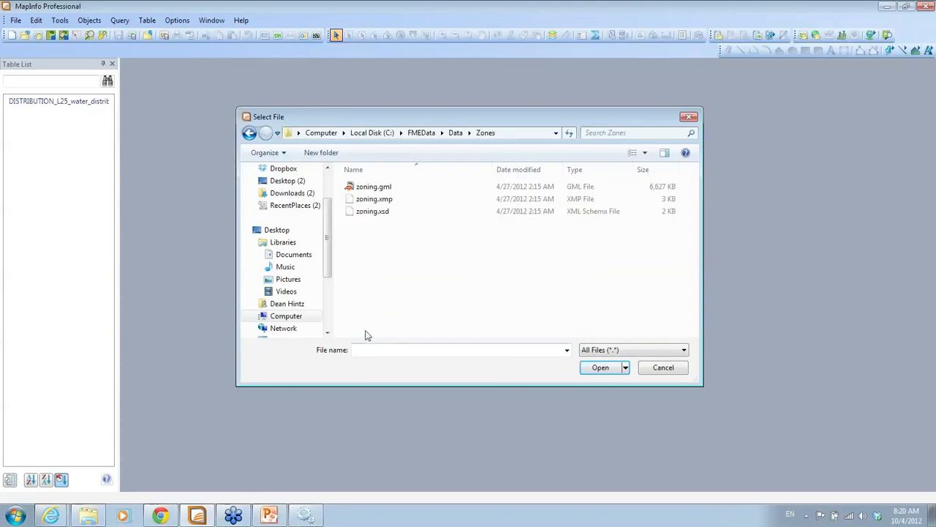
{"action": "left_click", "coordinate": [379, 187]}
{"action": "left_click", "coordinate": [600, 367]}
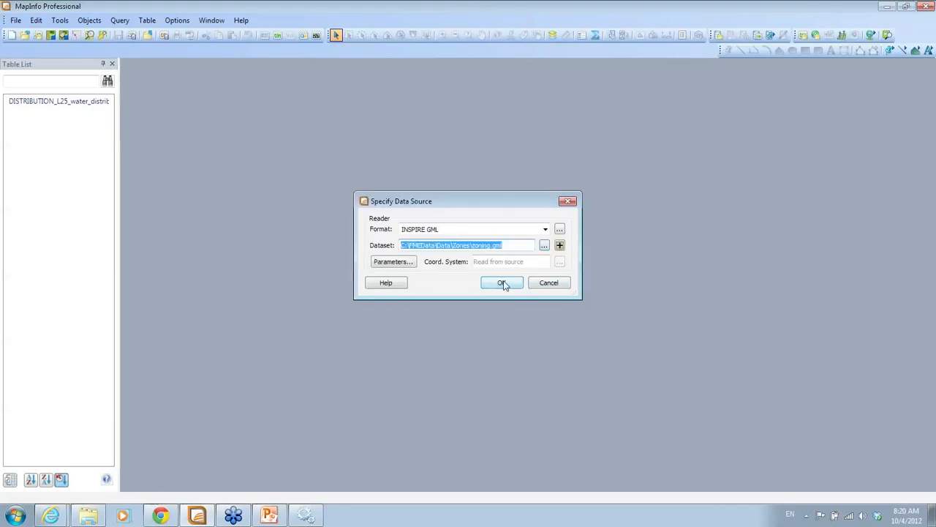
Read zoning.gml as GML (Geography Markup Language) with default parameters and open both layers
{"action": "left_click", "coordinate": [524, 228]}
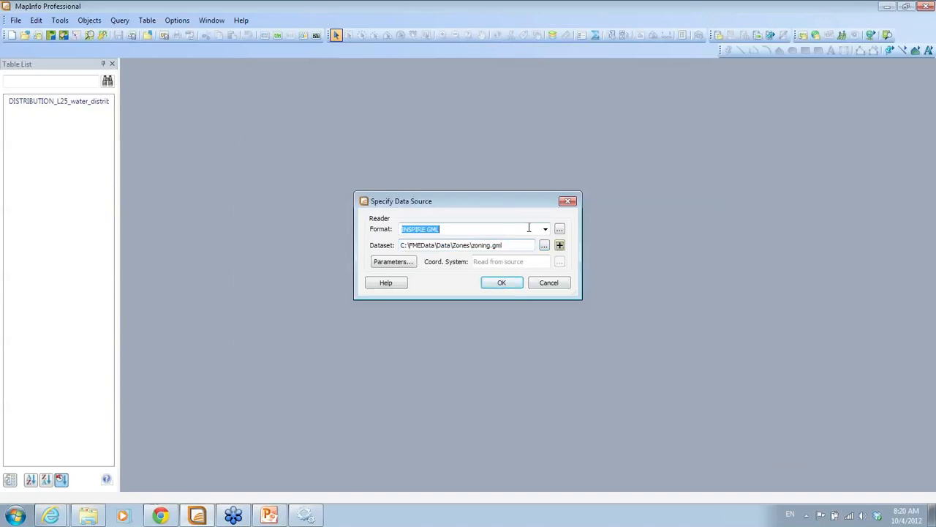
{"action": "type", "text": "GML"}
{"action": "left_click", "coordinate": [492, 291]}
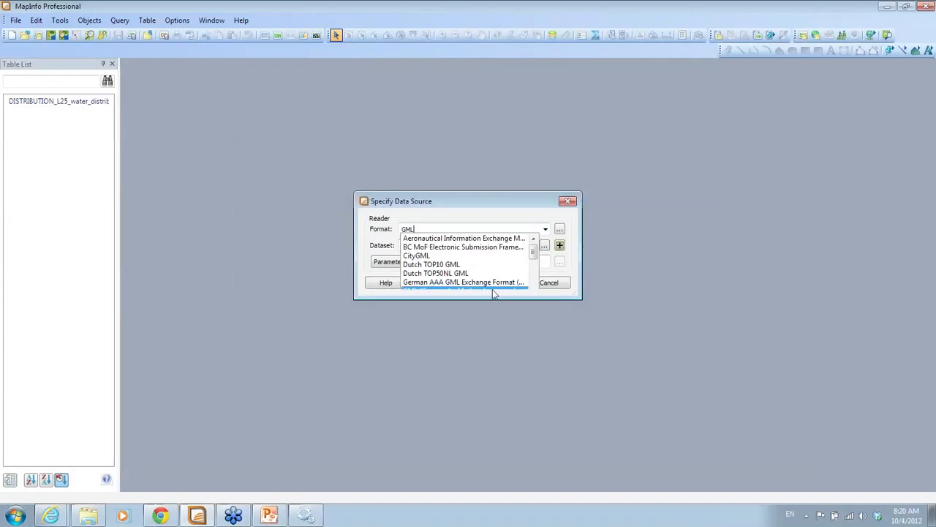
{"action": "left_click", "coordinate": [395, 263]}
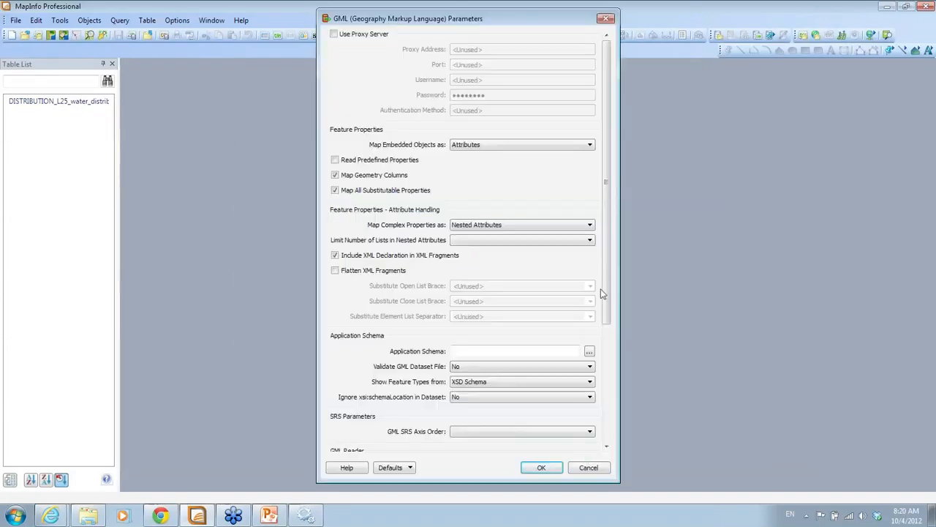
{"action": "left_click", "coordinate": [589, 466]}
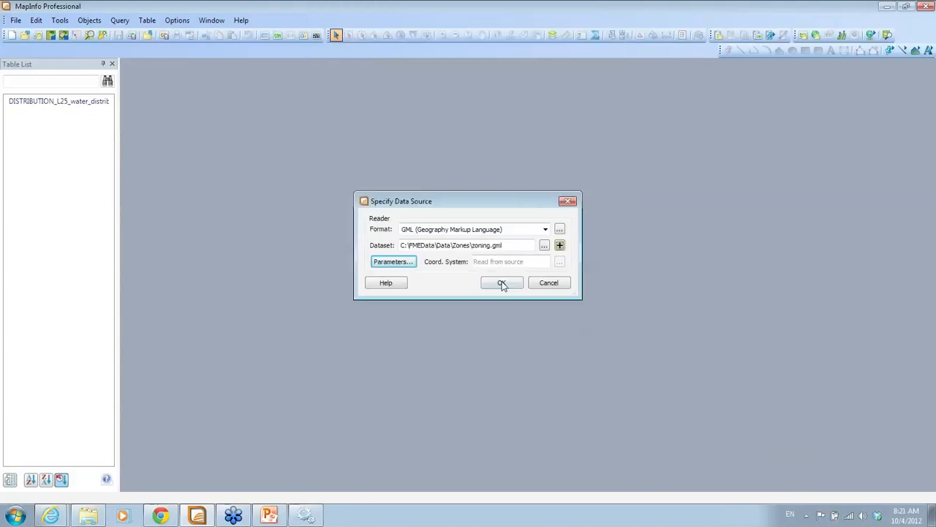
{"action": "left_click", "coordinate": [501, 284]}
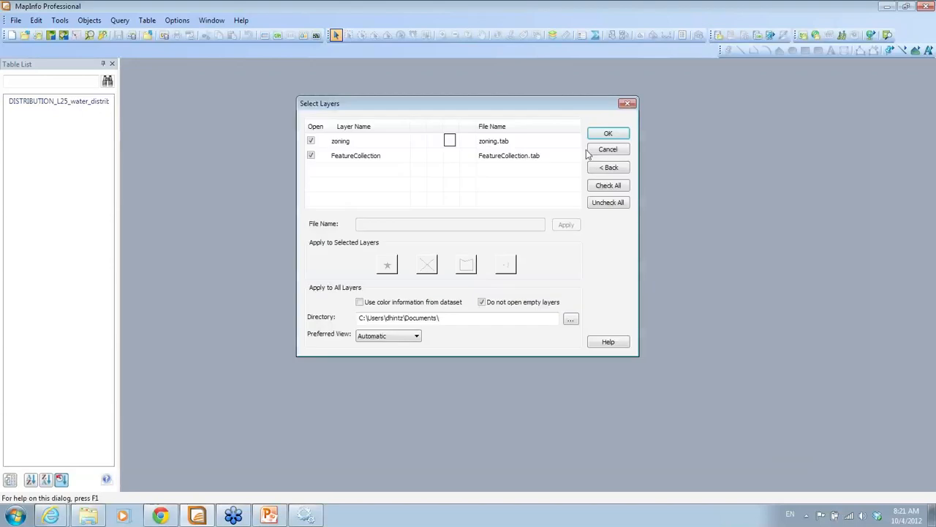
{"action": "left_click", "coordinate": [607, 135]}
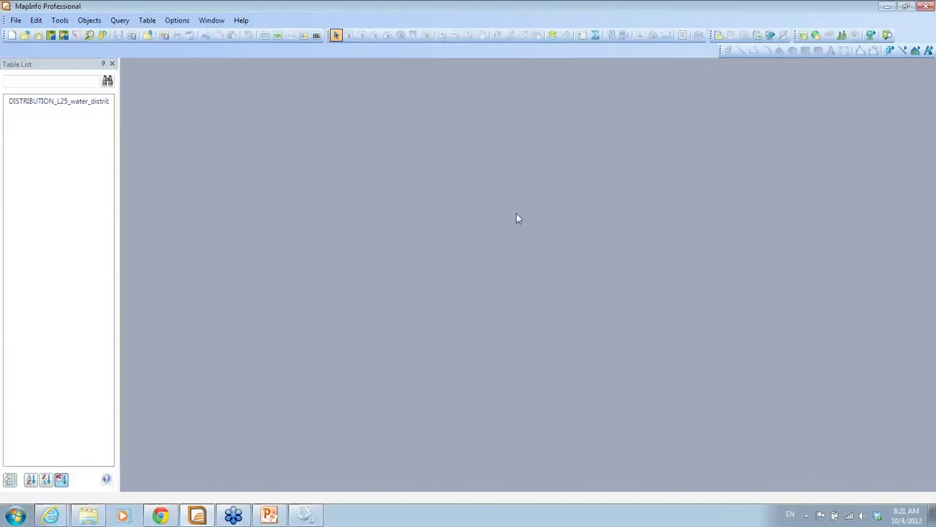
Zoom the zoning map out until the whole zoning area is visible
{"action": "double_click", "coordinate": [55, 103]}
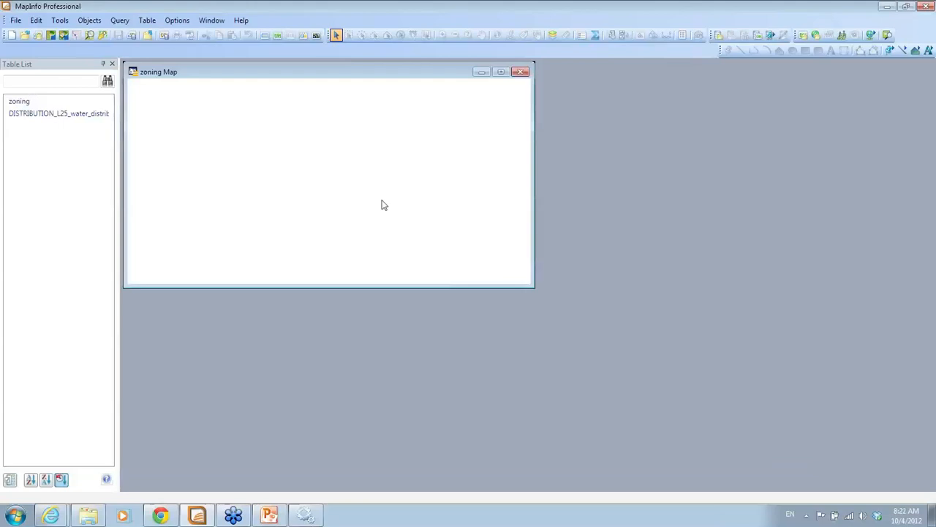
{"action": "left_click", "coordinate": [455, 35]}
{"action": "left_click_drag", "start_coordinate": [268, 114], "coordinate": [337, 214]}
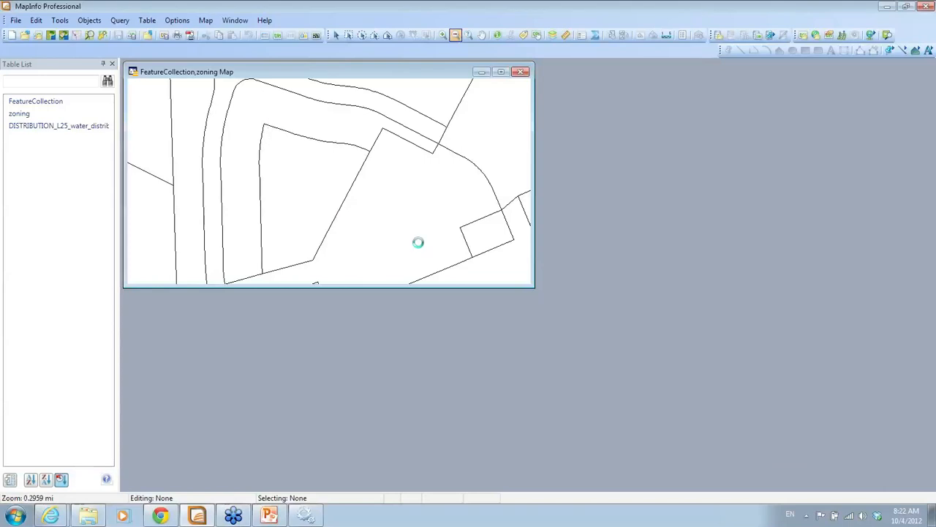
{"action": "left_click_drag", "start_coordinate": [283, 117], "coordinate": [337, 181]}
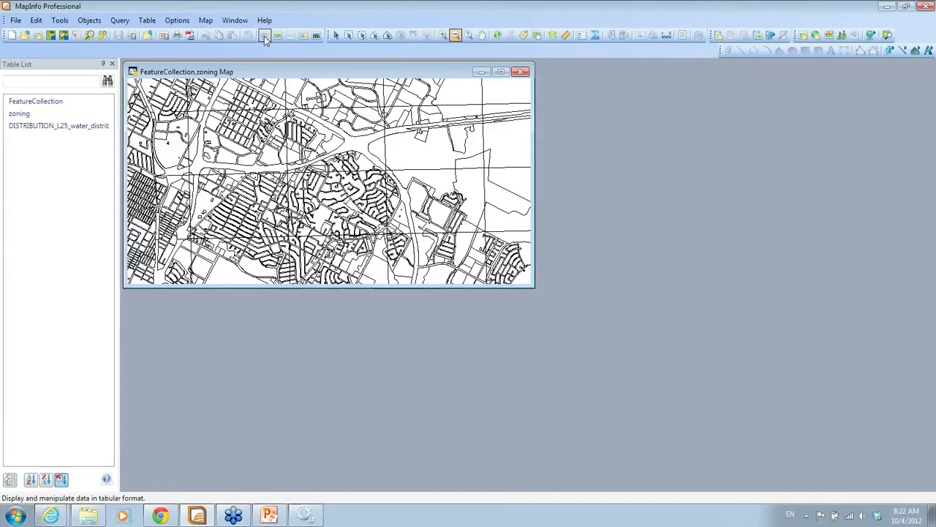
Inspect the attributes of two zones with the Info tool, enlarging then closing the Info window
{"action": "left_click", "coordinate": [497, 35]}
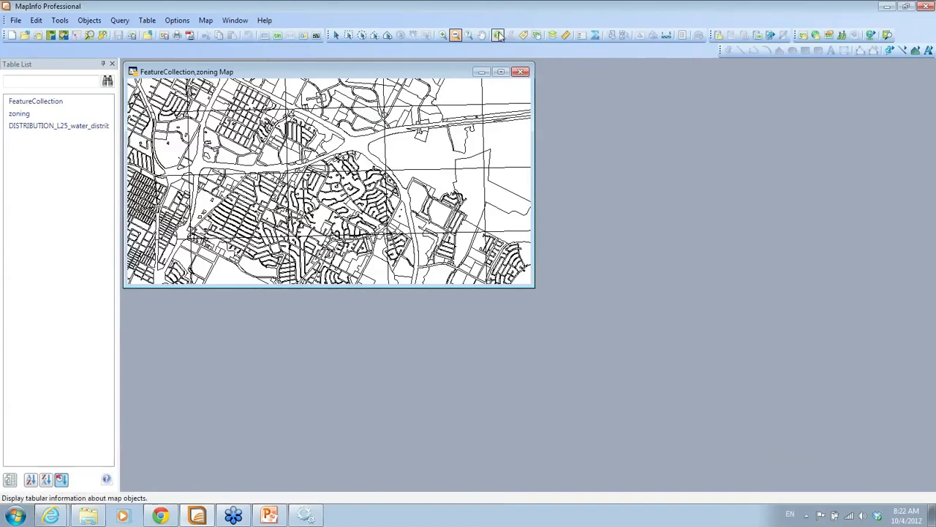
{"action": "left_click", "coordinate": [386, 141]}
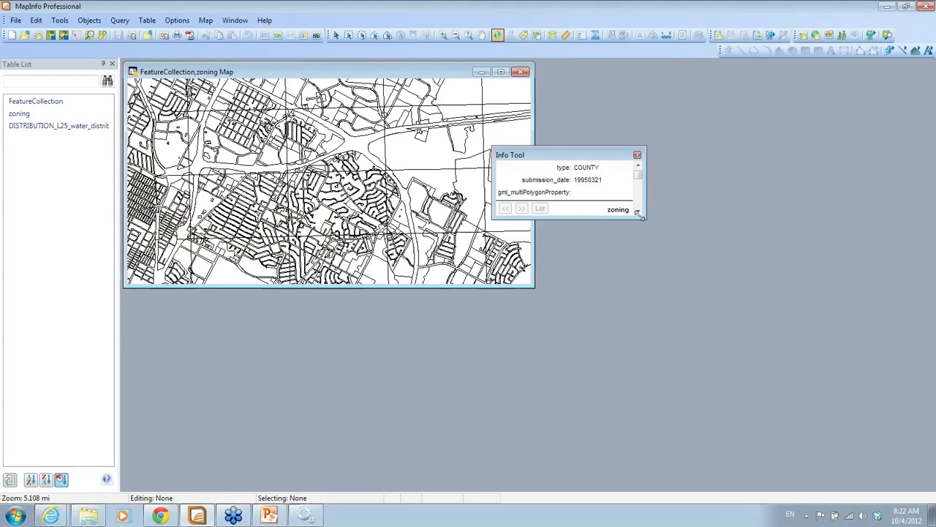
{"action": "left_click_drag", "start_coordinate": [646, 218], "coordinate": [677, 378]}
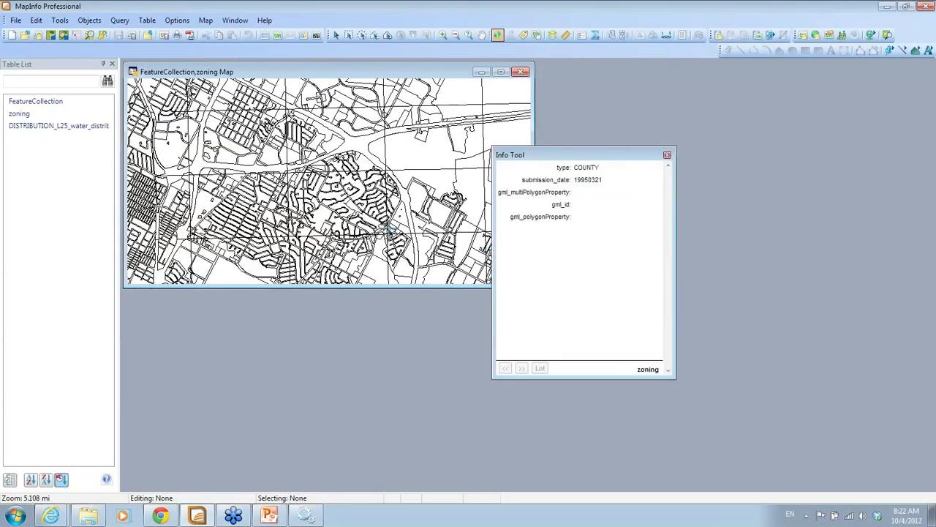
{"action": "left_click", "coordinate": [373, 199]}
{"action": "left_click", "coordinate": [666, 154]}
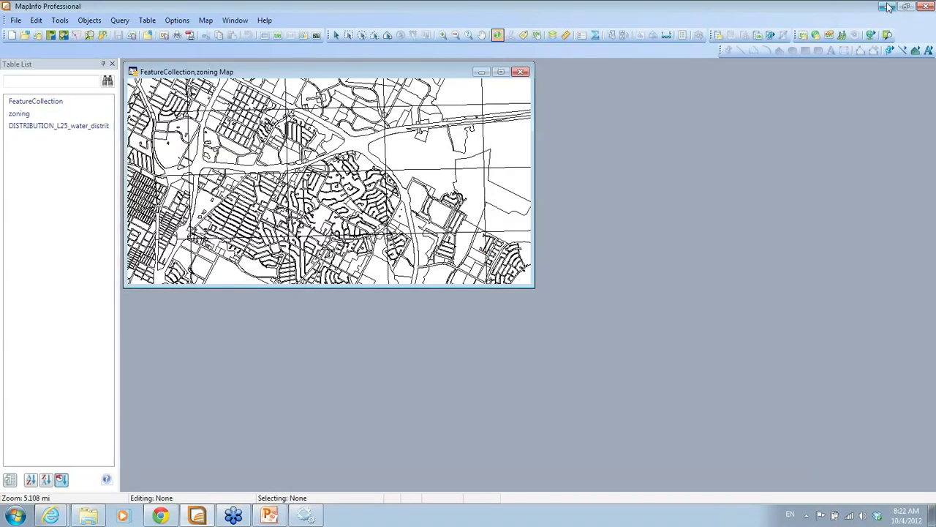
Minimize MapInfo and run the PowerPoint slideshow, advancing to slide 18 'Open Universal Data'
{"action": "left_click", "coordinate": [887, 6]}
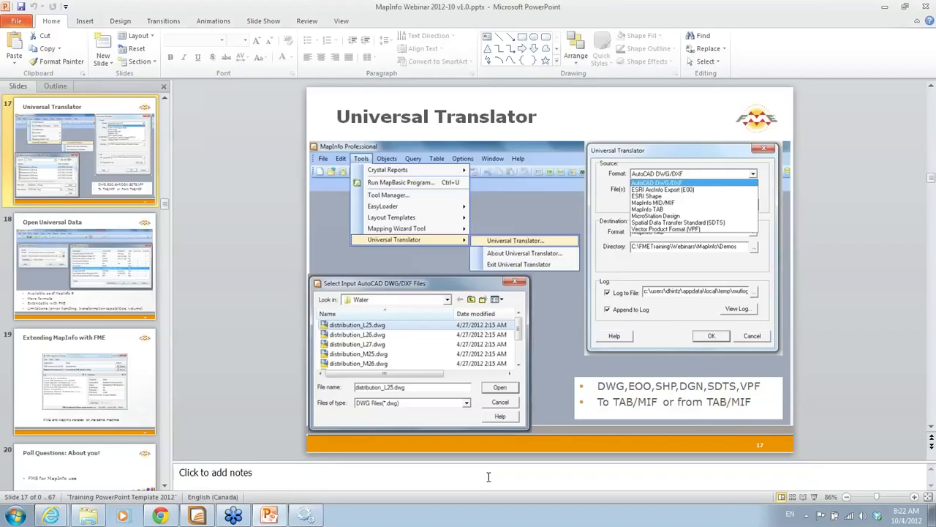
{"action": "left_click", "coordinate": [814, 498]}
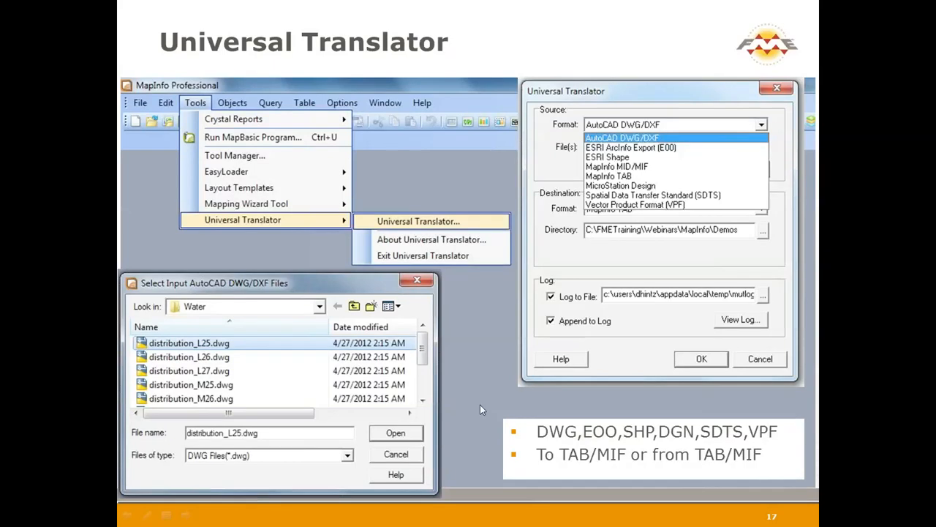
{"action": "key", "text": "Right"}
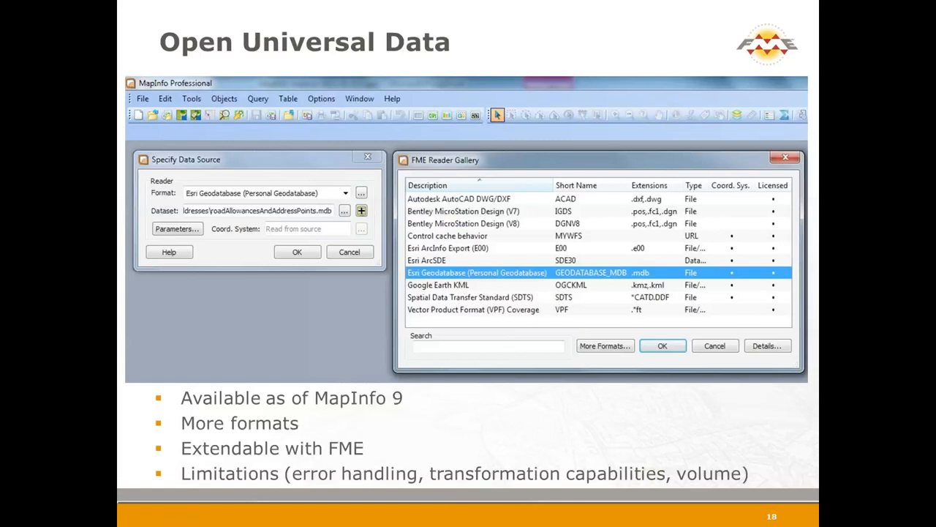
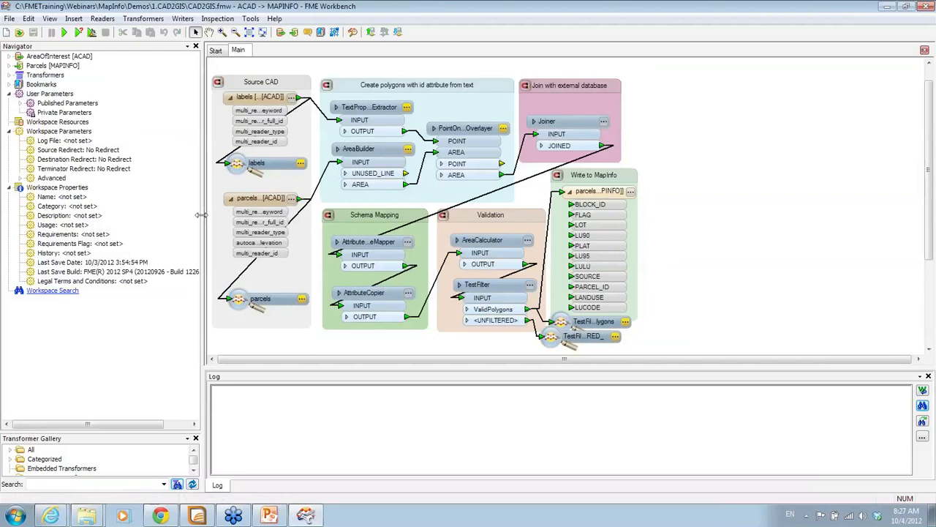
Narrow the Navigator, shrink the Log pane, then zoom to fit and zoom in on the CAD2GIS workflow
{"action": "left_click_drag", "start_coordinate": [200, 214], "coordinate": [153, 214]}
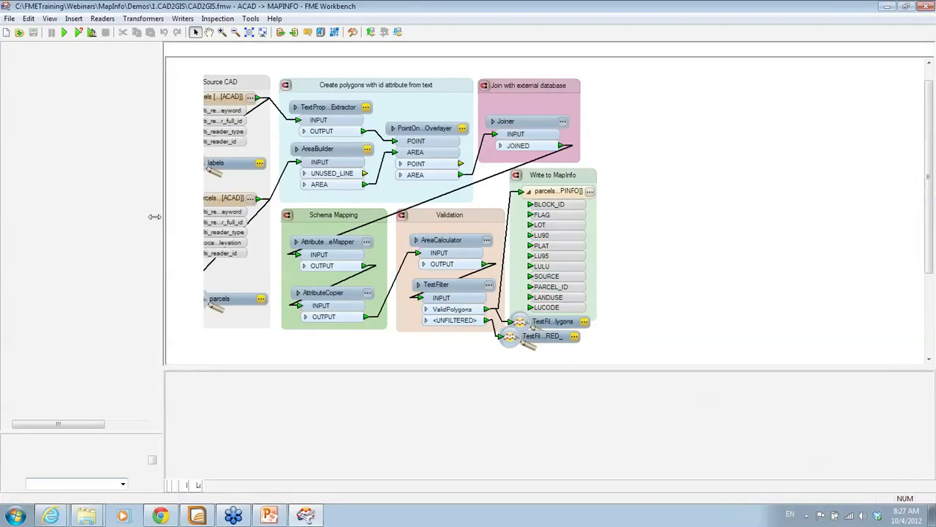
{"action": "left_click_drag", "start_coordinate": [701, 368], "coordinate": [701, 441]}
{"action": "left_click", "coordinate": [249, 32]}
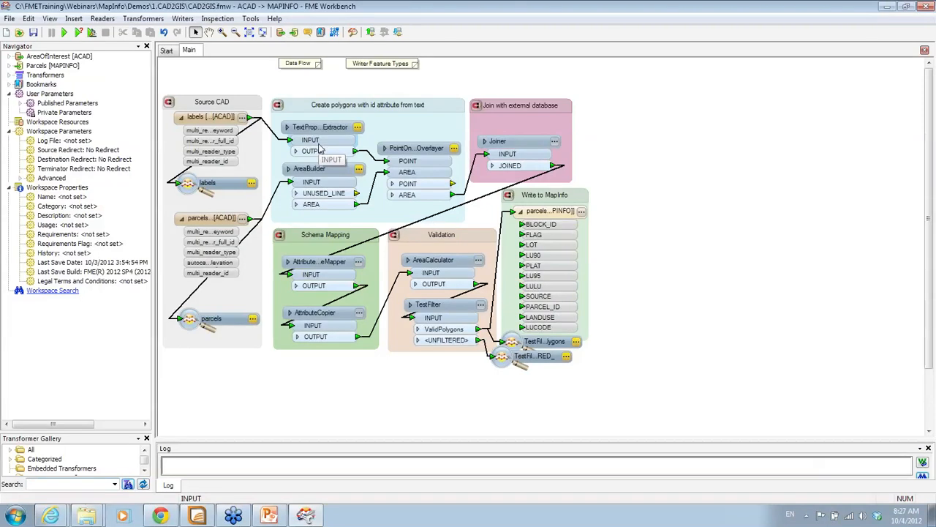
{"action": "left_click", "coordinate": [223, 32]}
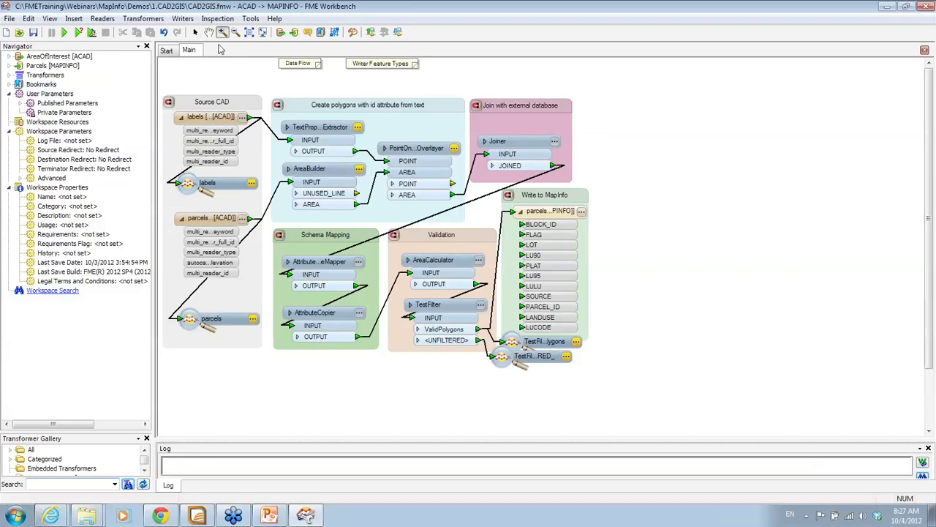
{"action": "left_click", "coordinate": [589, 368]}
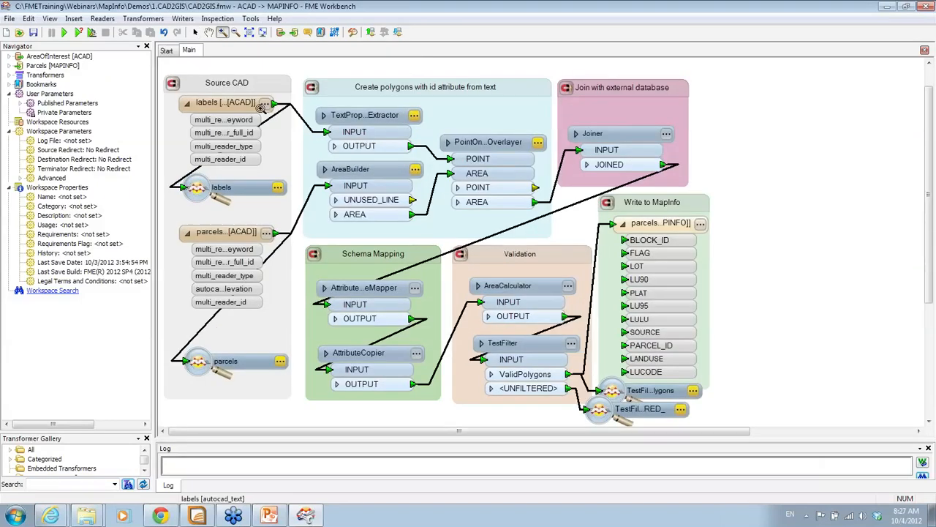
{"action": "left_click", "coordinate": [195, 32]}
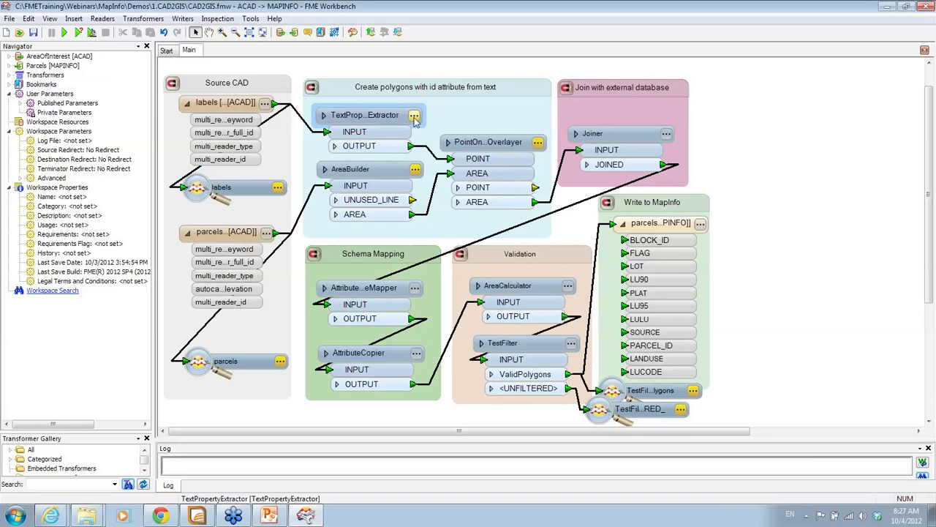
{"action": "left_click", "coordinate": [414, 176]}
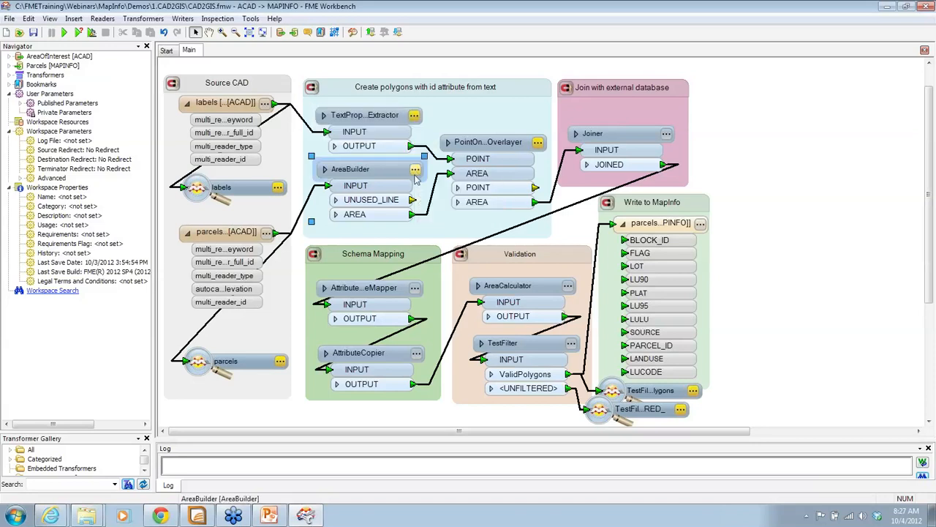
{"action": "left_click", "coordinate": [415, 170]}
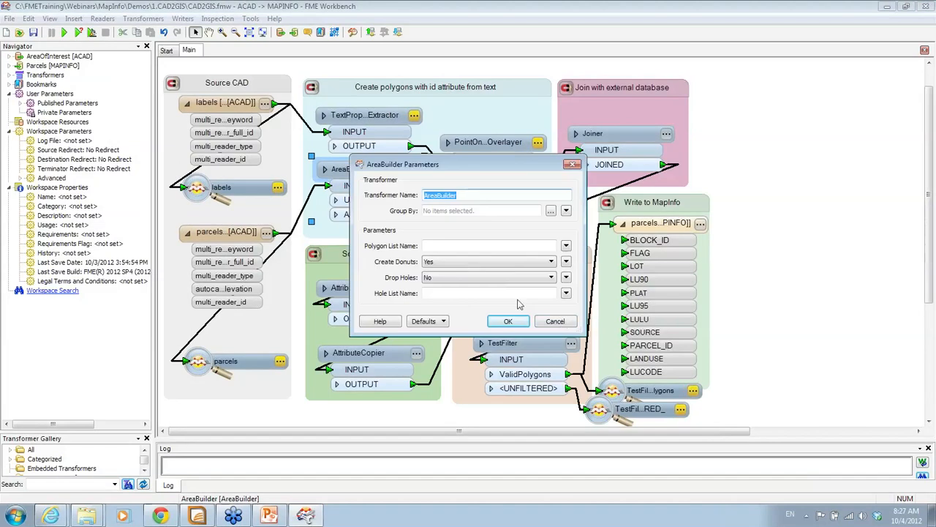
{"action": "left_click", "coordinate": [555, 321]}
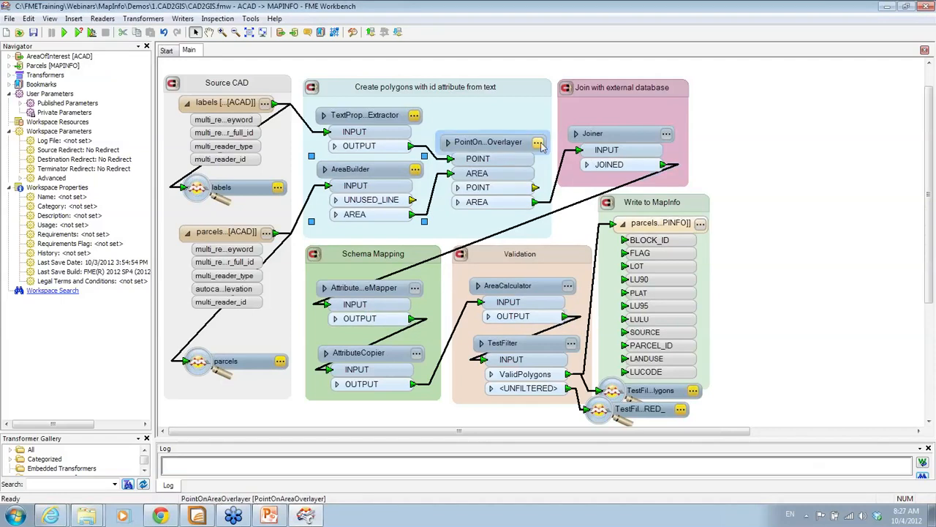
Review the Joiner's wizard and JOINED attributes, then reposition it higher inside the 'Join with external database' bookmark
{"action": "mouse_move", "coordinate": [541, 146]}
{"action": "left_click", "coordinate": [666, 134]}
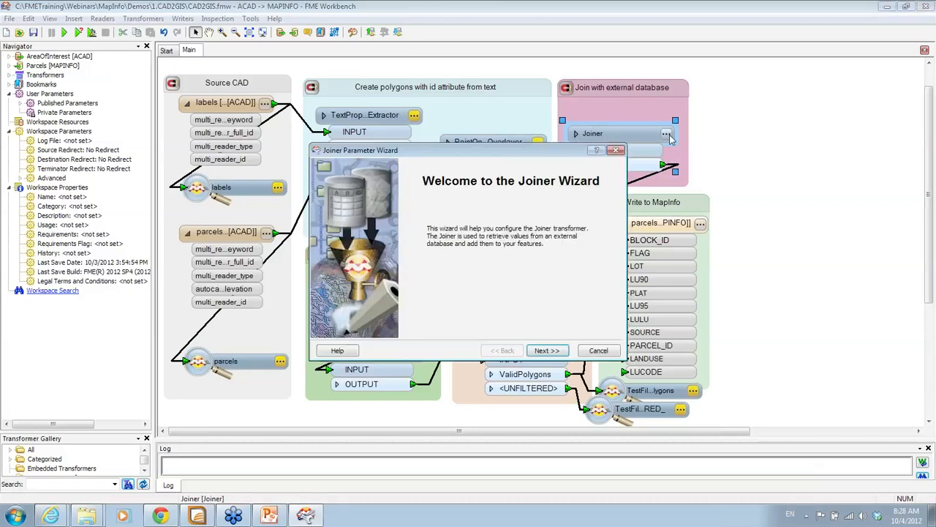
{"action": "left_click", "coordinate": [603, 351]}
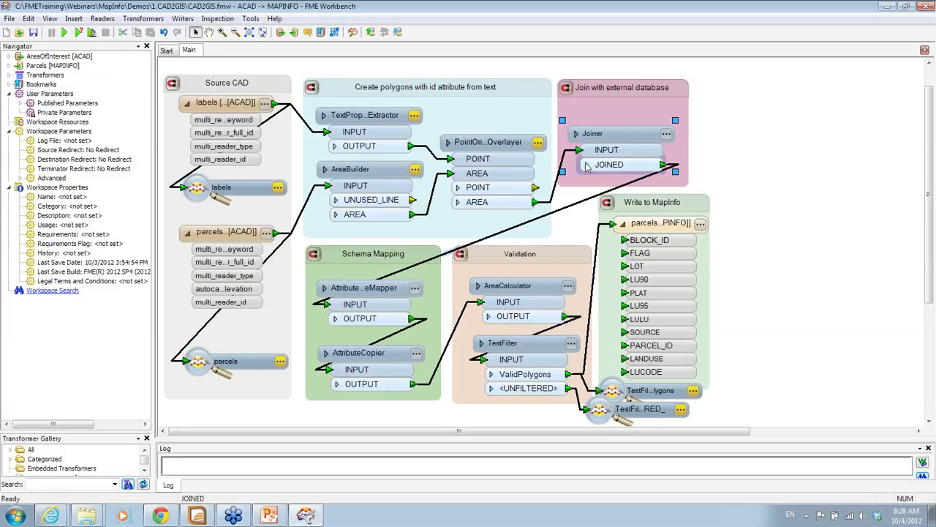
{"action": "left_click", "coordinate": [586, 164]}
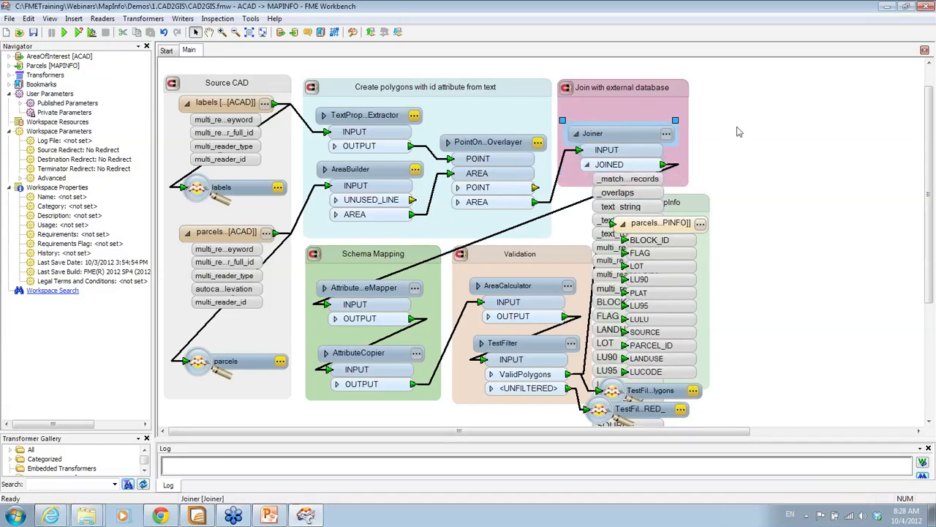
{"action": "left_click_drag", "start_coordinate": [628, 421], "coordinate": [811, 414]}
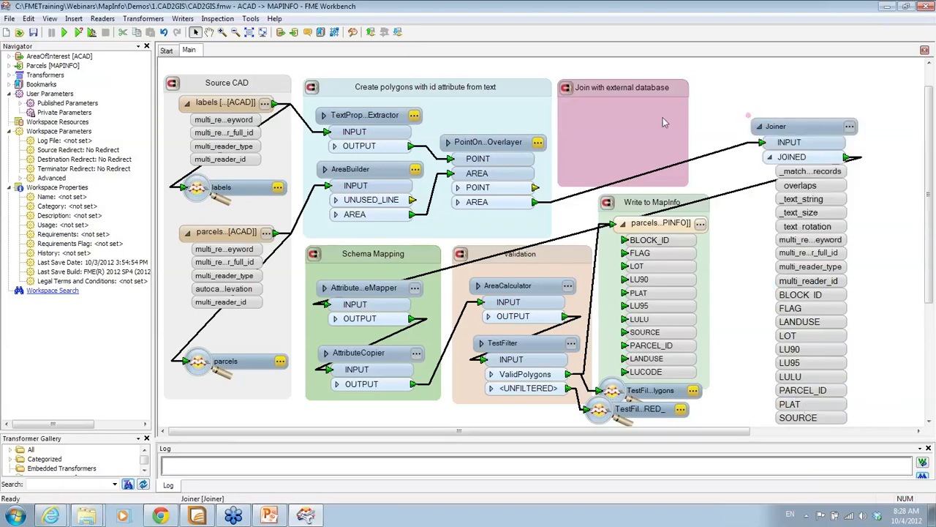
{"action": "left_click_drag", "start_coordinate": [811, 127], "coordinate": [657, 117]}
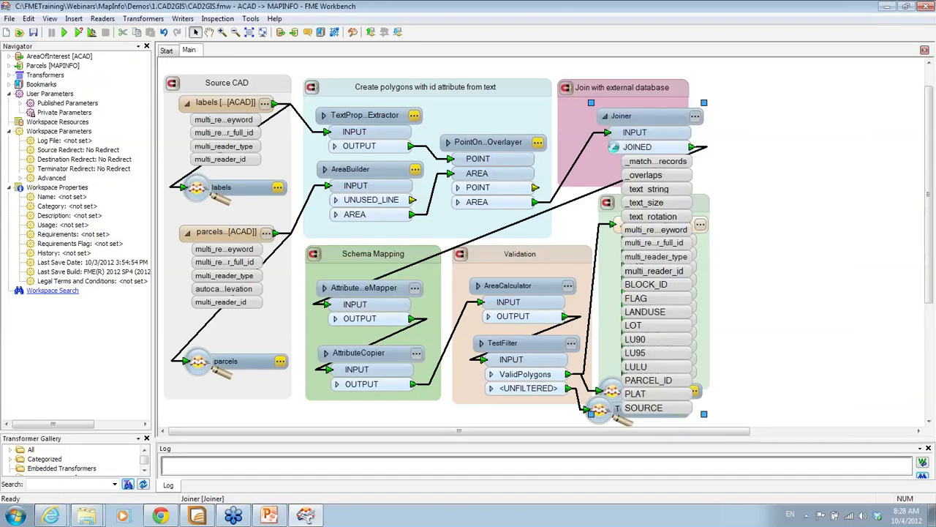
{"action": "left_click", "coordinate": [615, 147]}
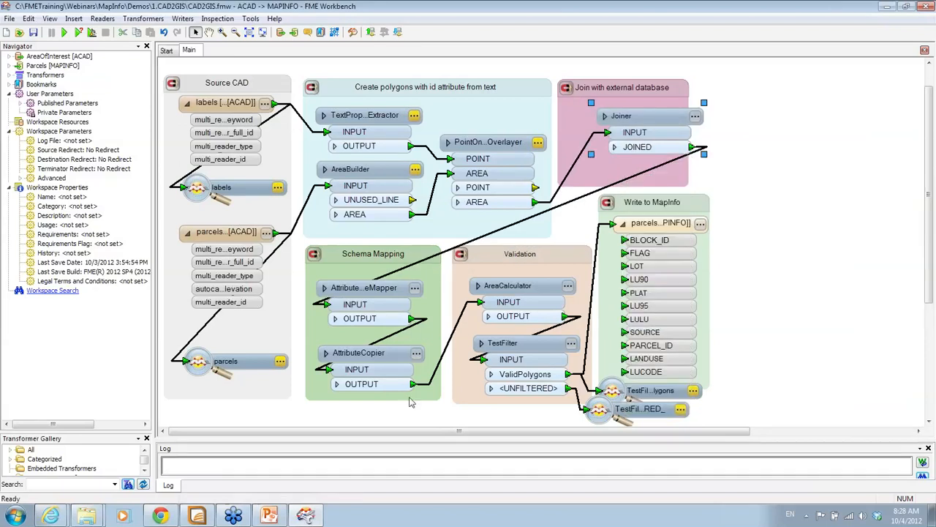
{"action": "left_click", "coordinate": [416, 354]}
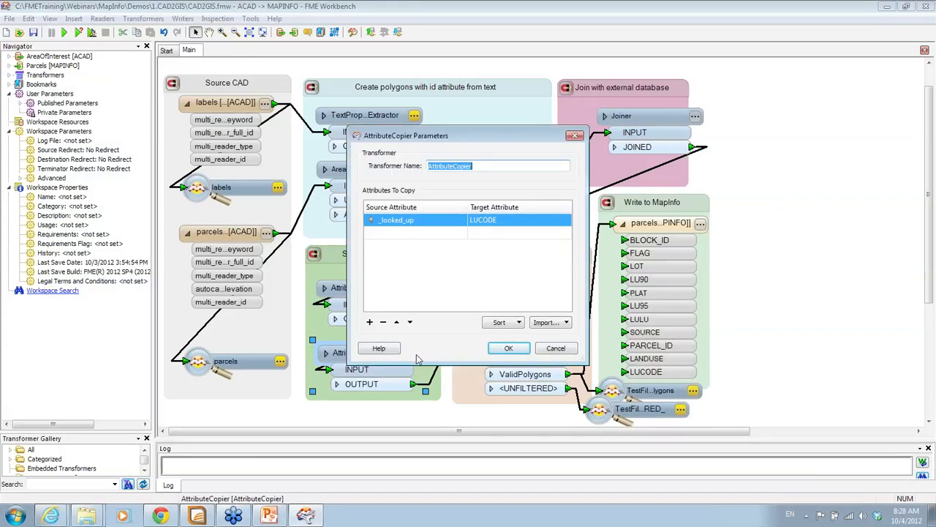
{"action": "left_click", "coordinate": [556, 349]}
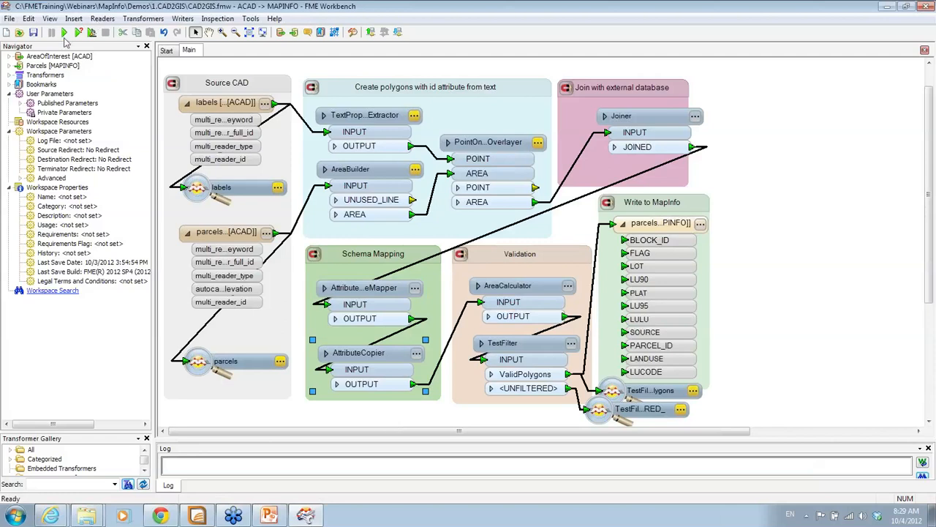
Run the translation, which completes successfully writing 199 features
{"action": "left_click", "coordinate": [65, 33]}
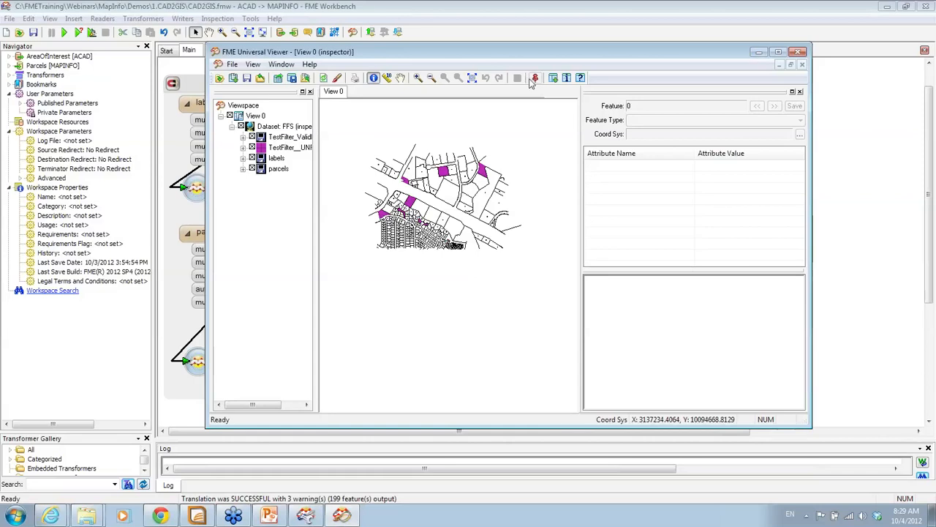
Minimize the Viewer and open the containing folder of the parcels MapInfo writer output
{"action": "left_click", "coordinate": [758, 52]}
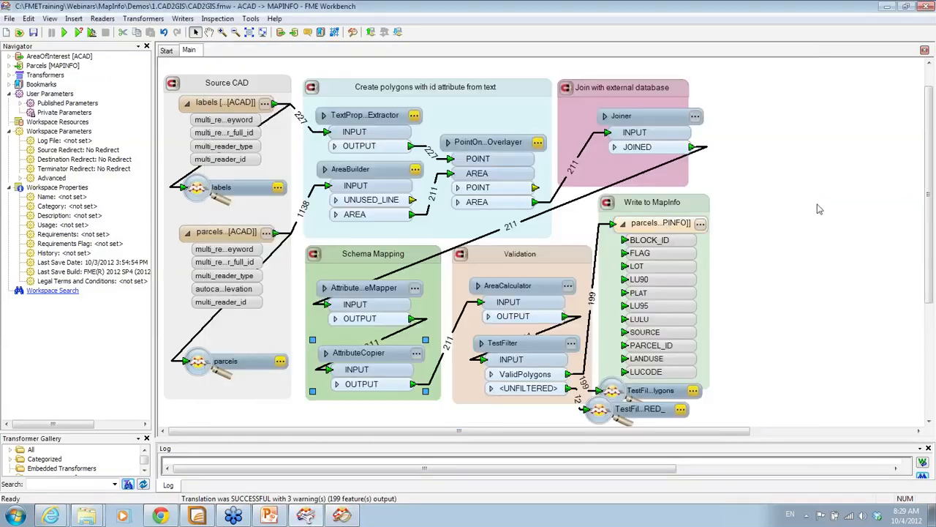
{"action": "left_click", "coordinate": [661, 223]}
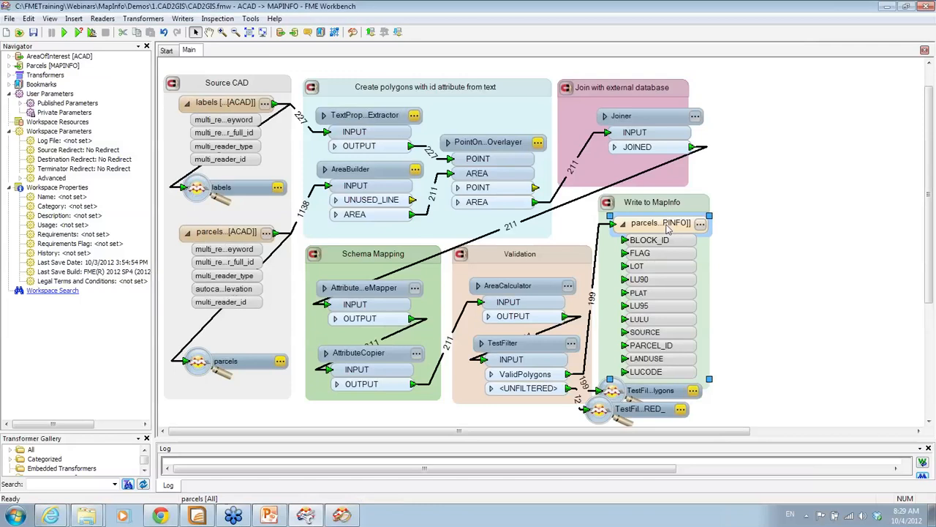
{"action": "right_click", "coordinate": [667, 229]}
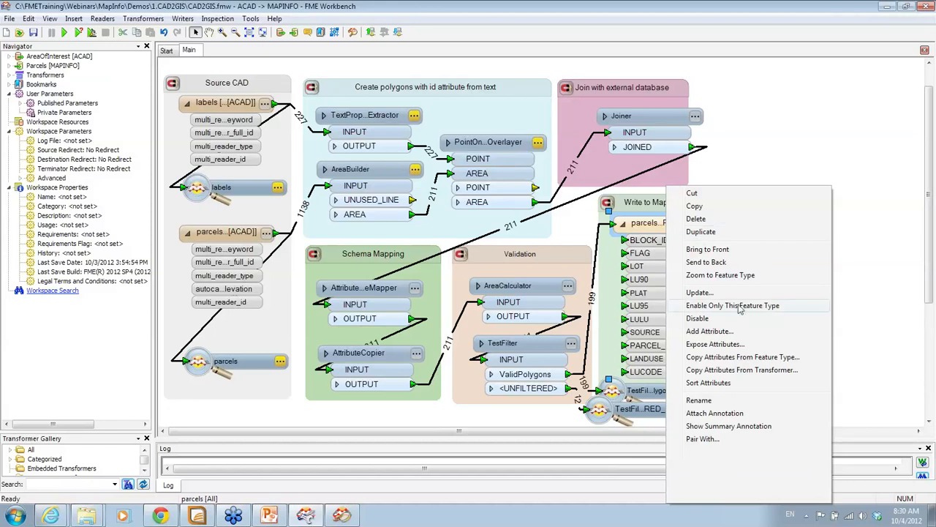
{"action": "left_click", "coordinate": [752, 440]}
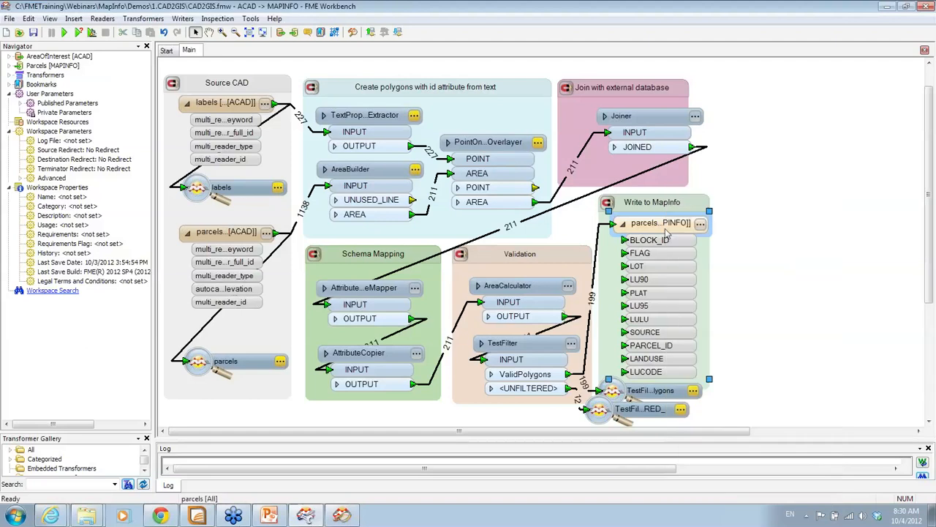
{"action": "right_click", "coordinate": [666, 232]}
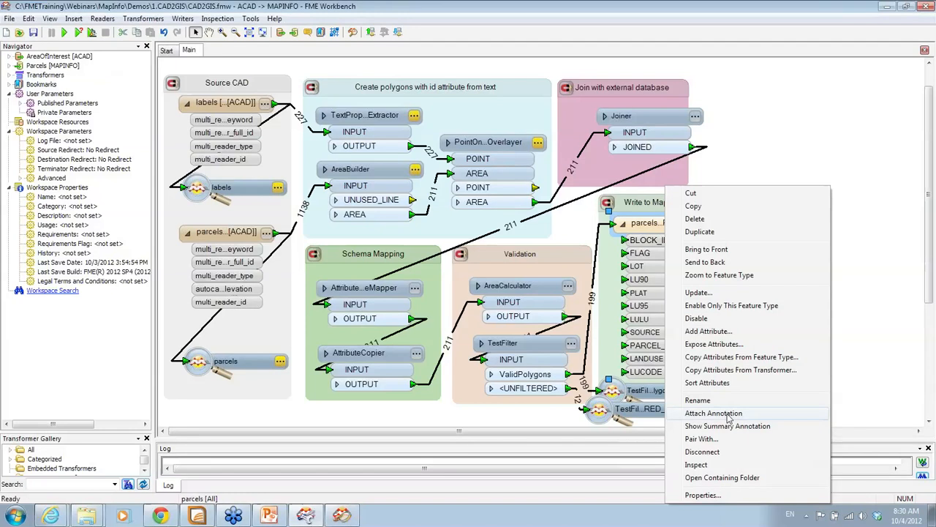
{"action": "left_click", "coordinate": [722, 477]}
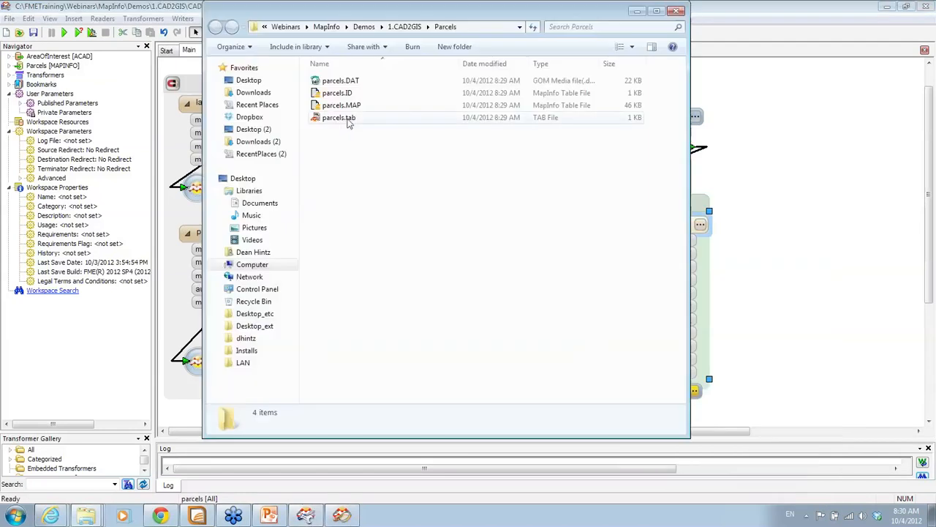
Open parcels.tab from the Parcels folder with MapInfo Professional
{"action": "left_click", "coordinate": [348, 119]}
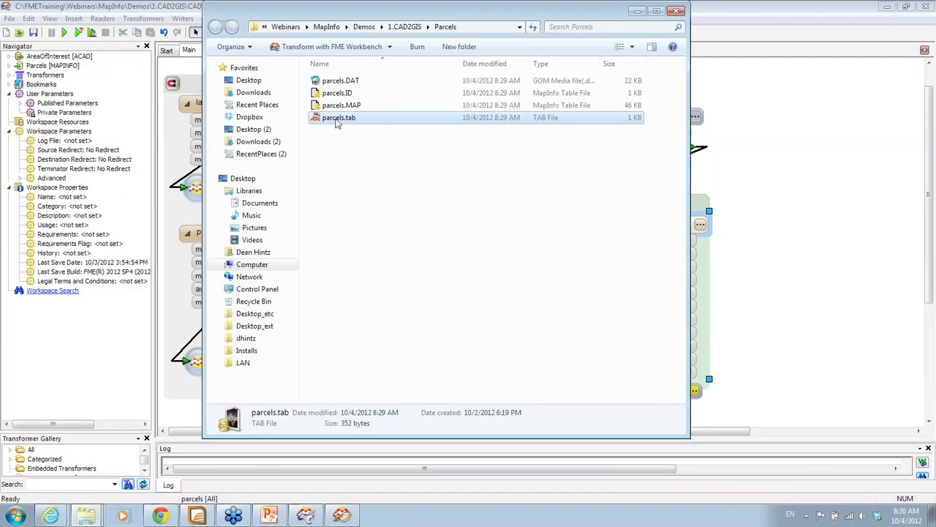
{"action": "right_click", "coordinate": [337, 123]}
{"action": "mouse_move", "coordinate": [433, 198]}
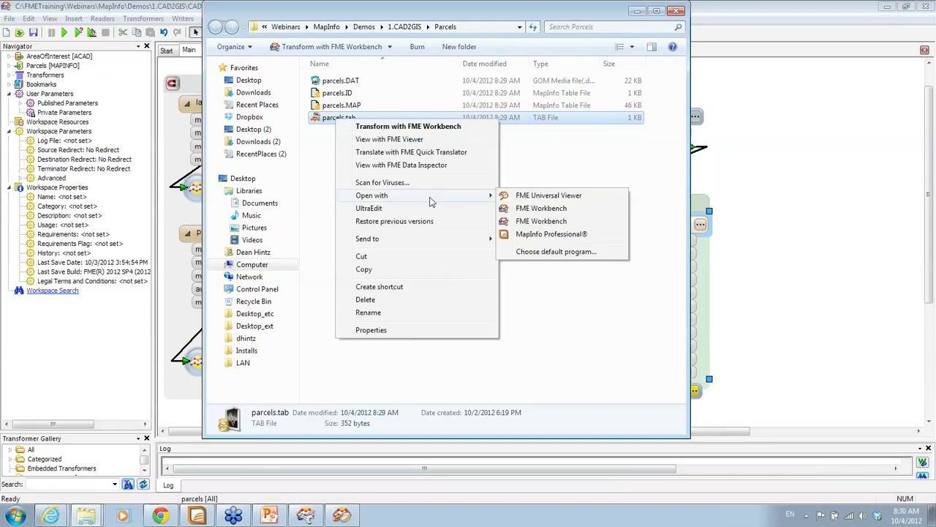
{"action": "left_click", "coordinate": [547, 235]}
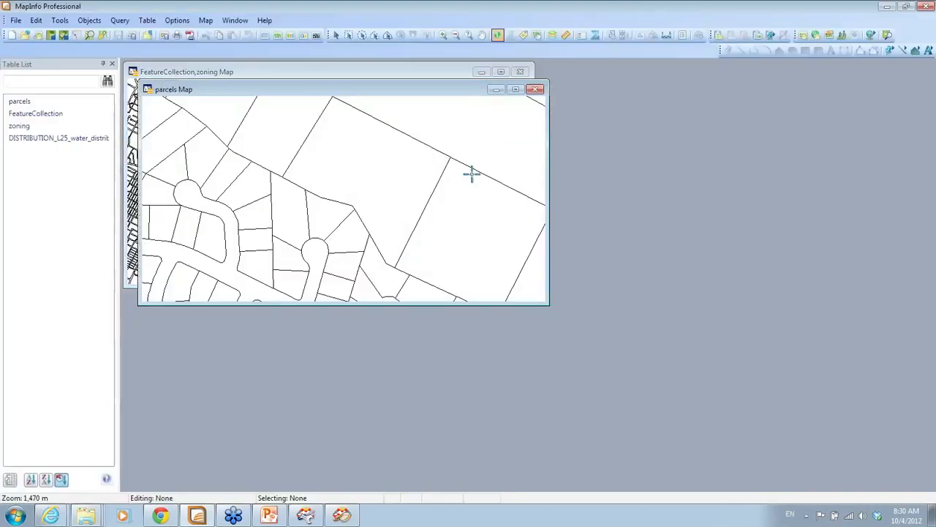
Maximize the parcels map, check a parcel's attributes (LANDUSE Single-family, LUCODE 10), then minimize MapInfo
{"action": "left_click", "coordinate": [517, 91]}
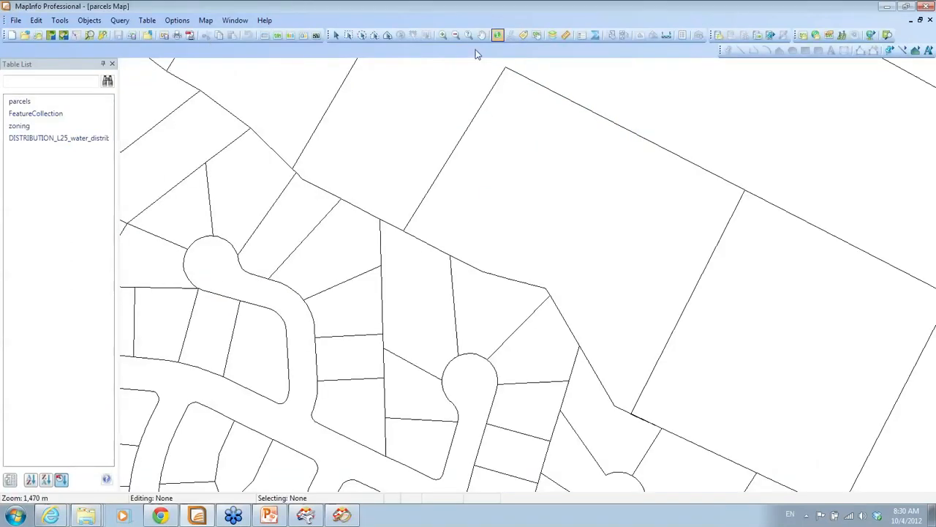
{"action": "left_click", "coordinate": [474, 327]}
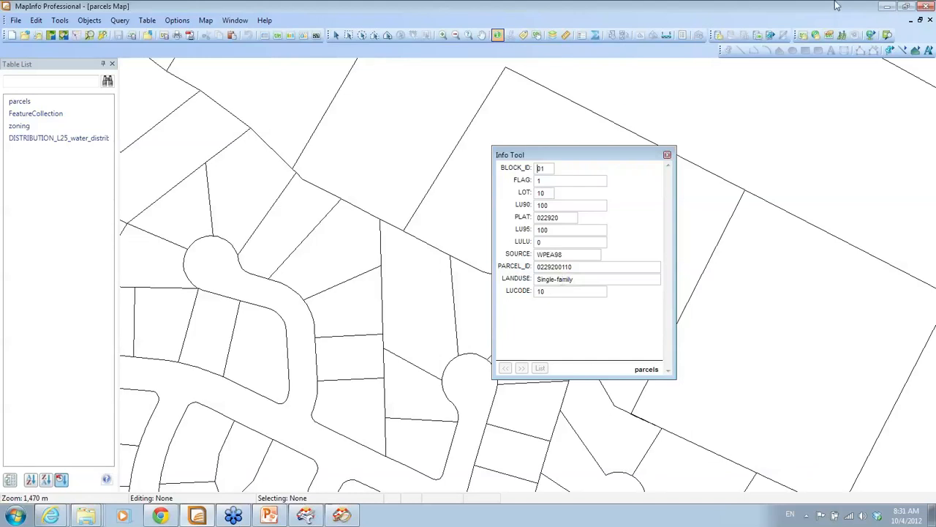
{"action": "left_click", "coordinate": [885, 8]}
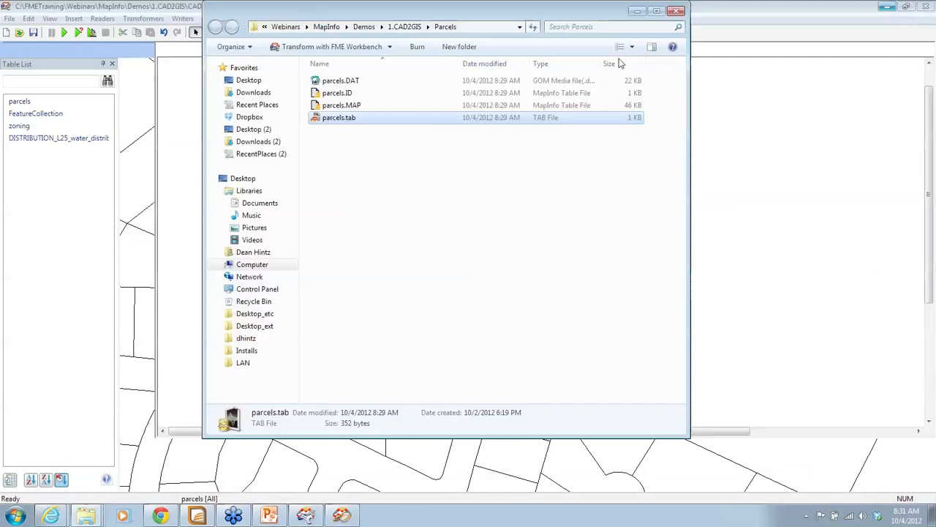
Start the PowerPoint slide show and advance two slides to 'CAD to GIS via Database'
{"action": "left_click", "coordinate": [269, 515]}
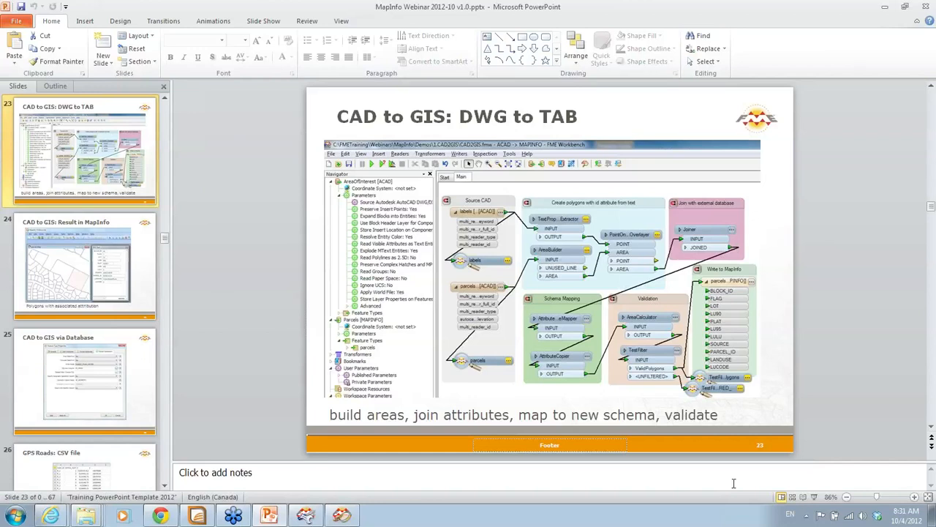
{"action": "left_click", "coordinate": [814, 496]}
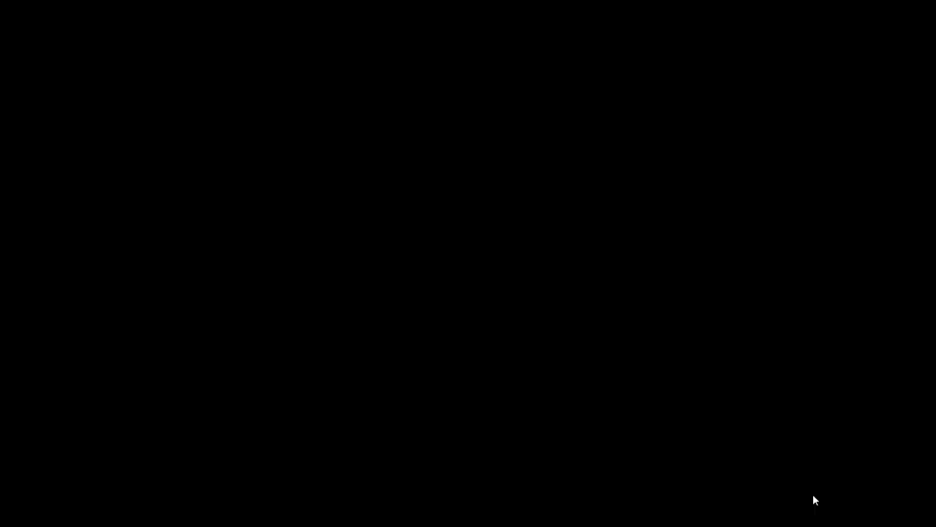
{"action": "key", "text": "Right"}
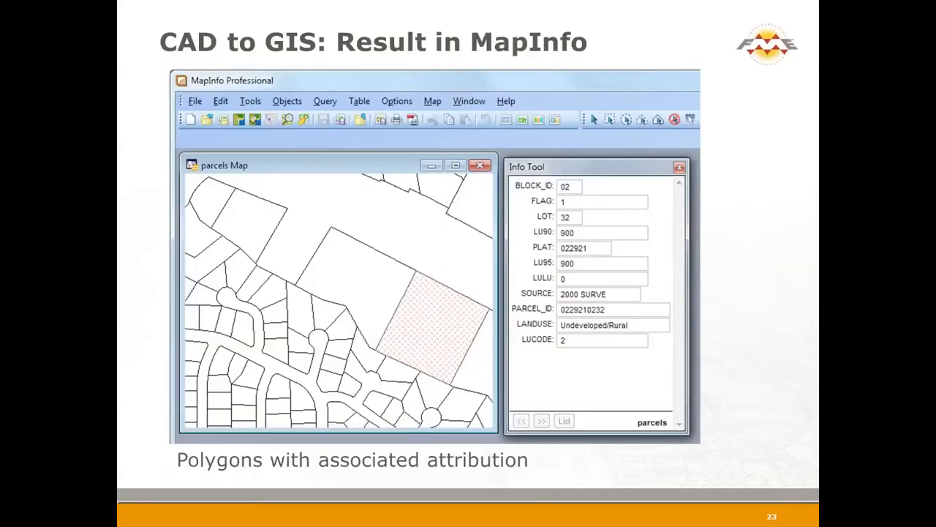
{"action": "key", "text": "Right"}
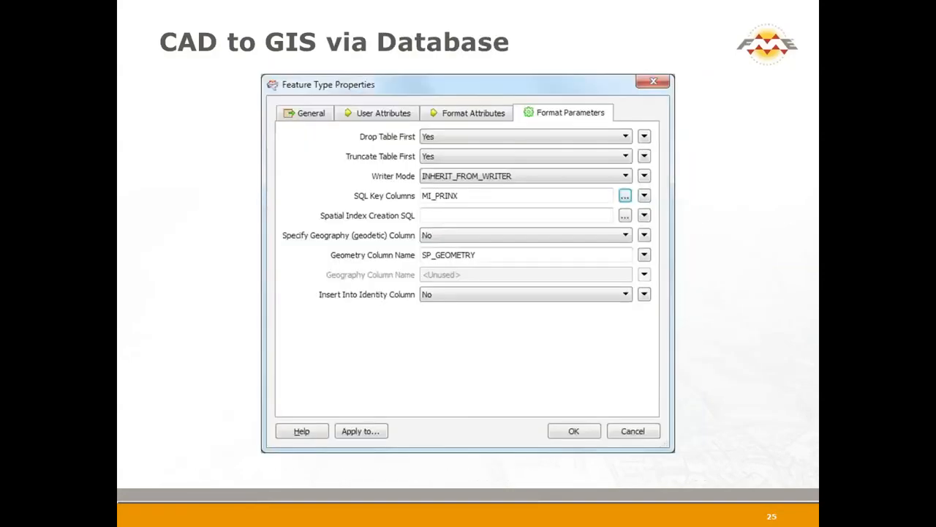
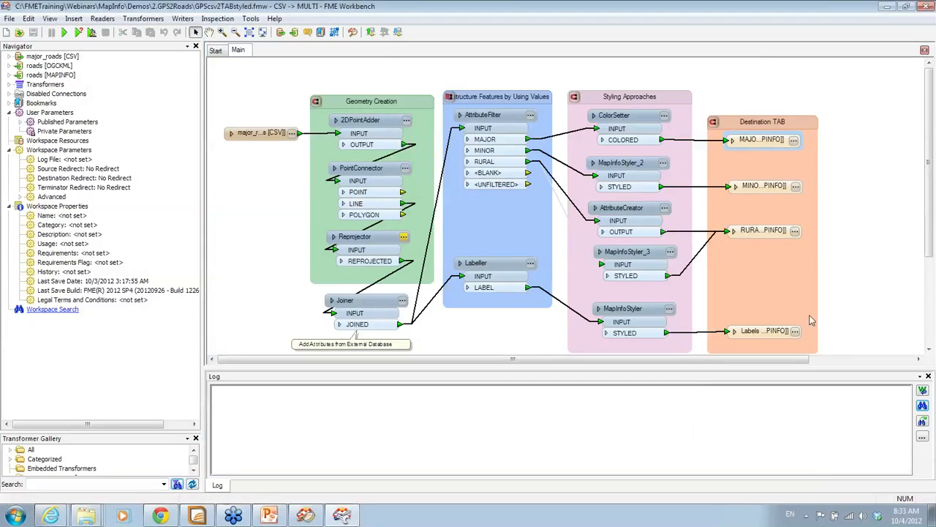
Show the major_roads CSV attributes (road_id, vertex_num, x, y) and review the 2DPointAdder coordinate settings unchanged
{"action": "left_click_drag", "start_coordinate": [839, 367], "coordinate": [839, 448]}
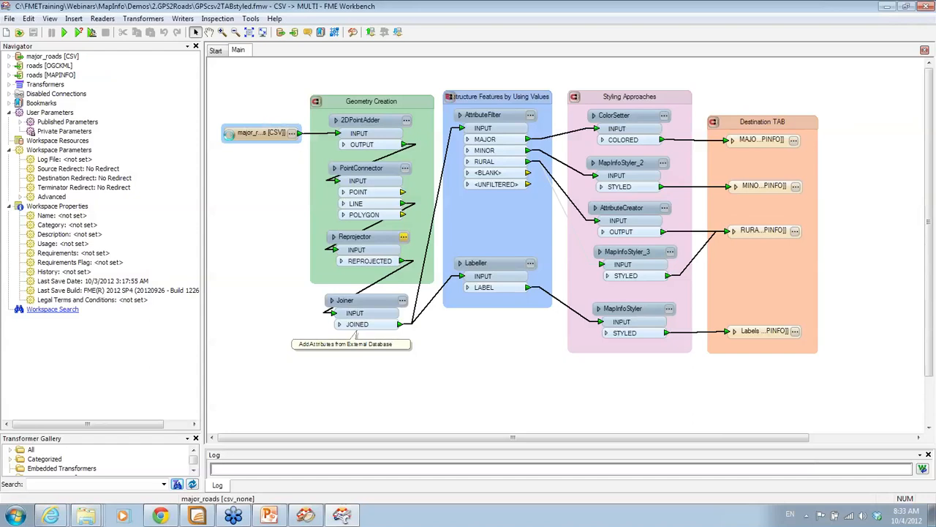
{"action": "left_click", "coordinate": [230, 134]}
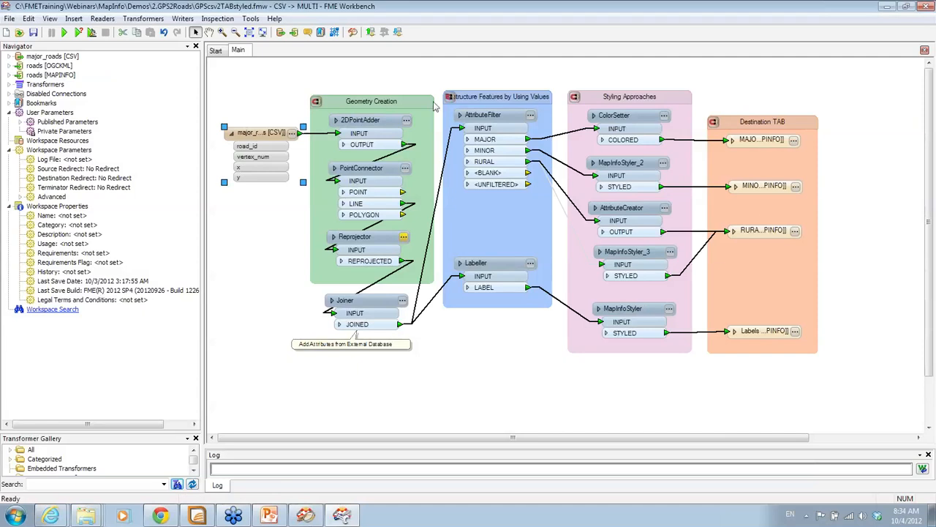
{"action": "left_click", "coordinate": [407, 123]}
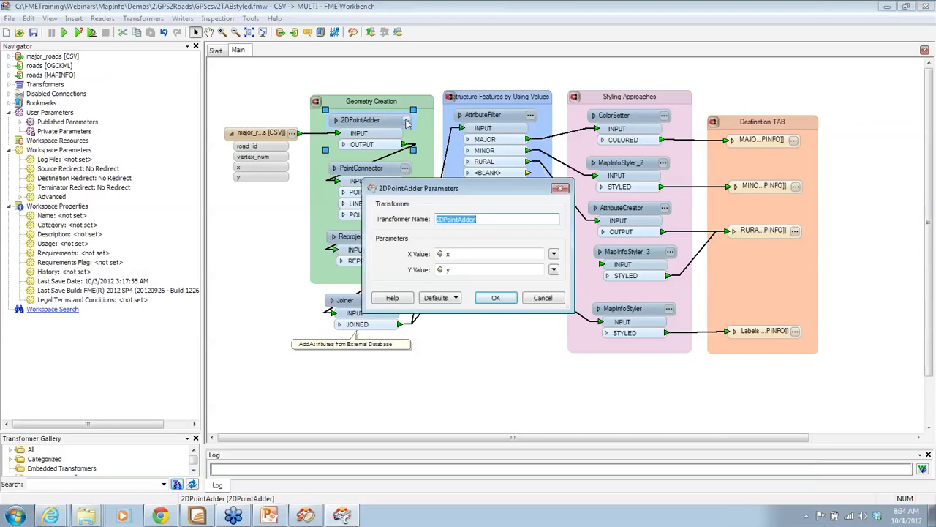
{"action": "left_click", "coordinate": [556, 300]}
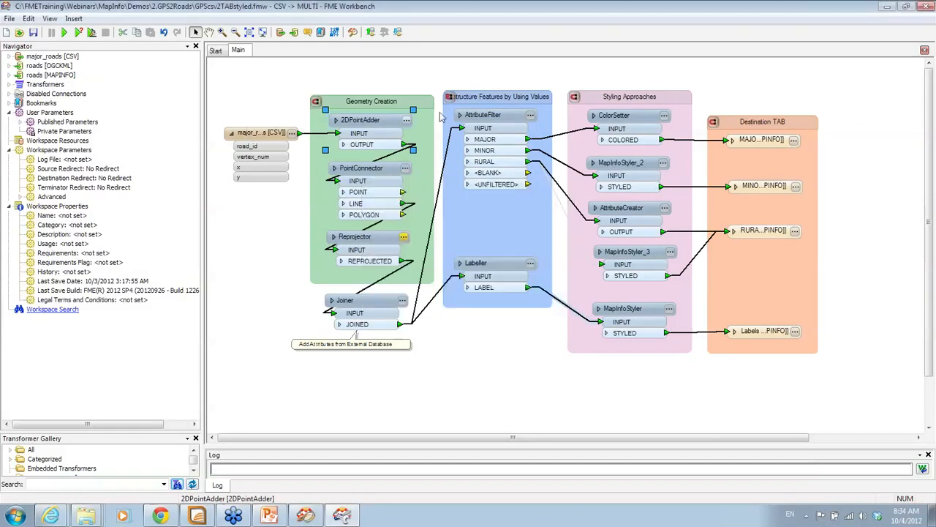
Review the PointConnector and the TX83-CF to LL84 Reprojector unchanged, then list the Joiner's output attributes
{"action": "left_click", "coordinate": [404, 169]}
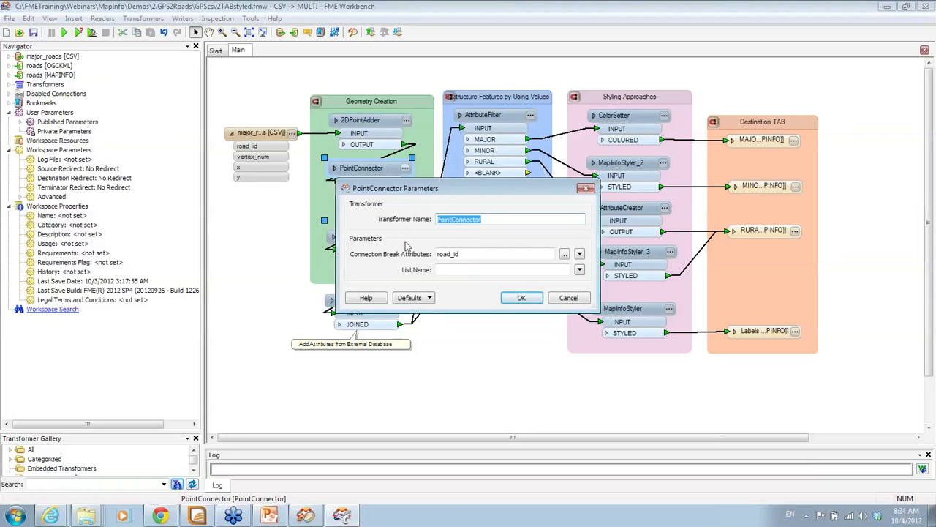
{"action": "left_click", "coordinate": [567, 297]}
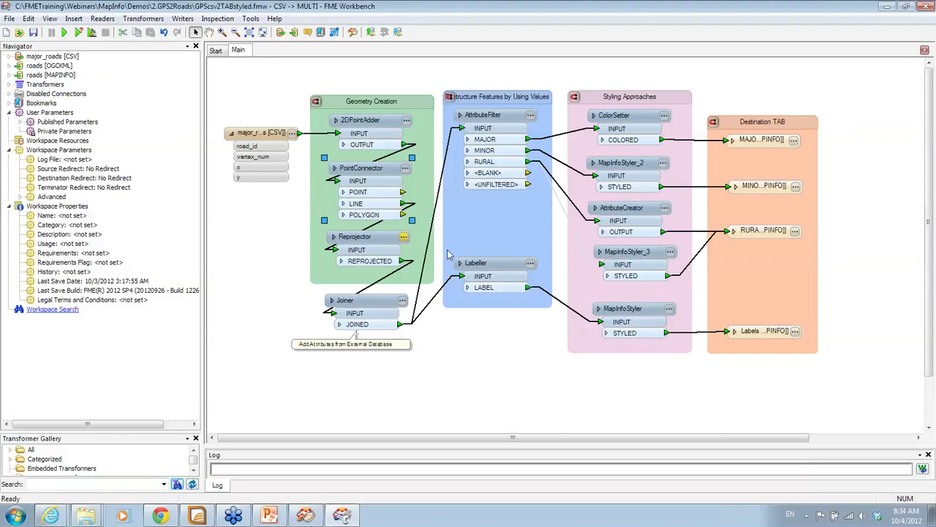
{"action": "left_click", "coordinate": [403, 240]}
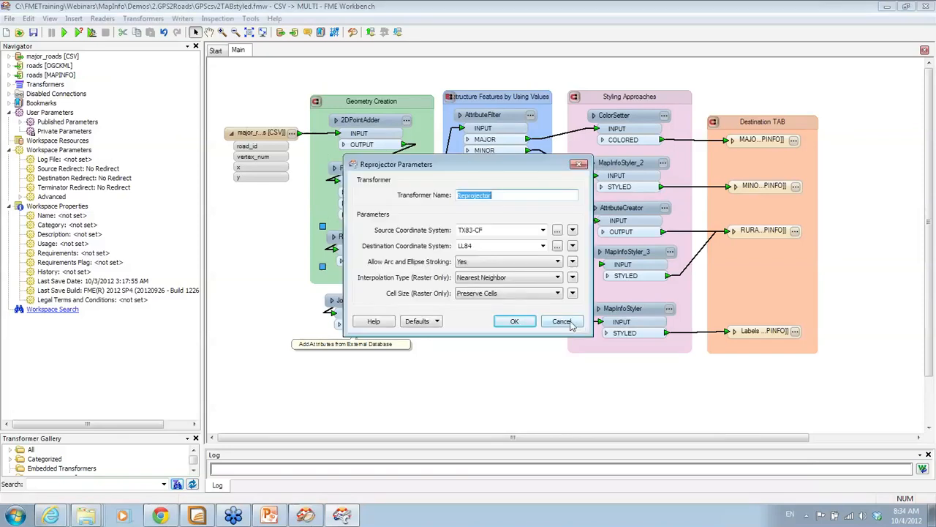
{"action": "left_click", "coordinate": [560, 318]}
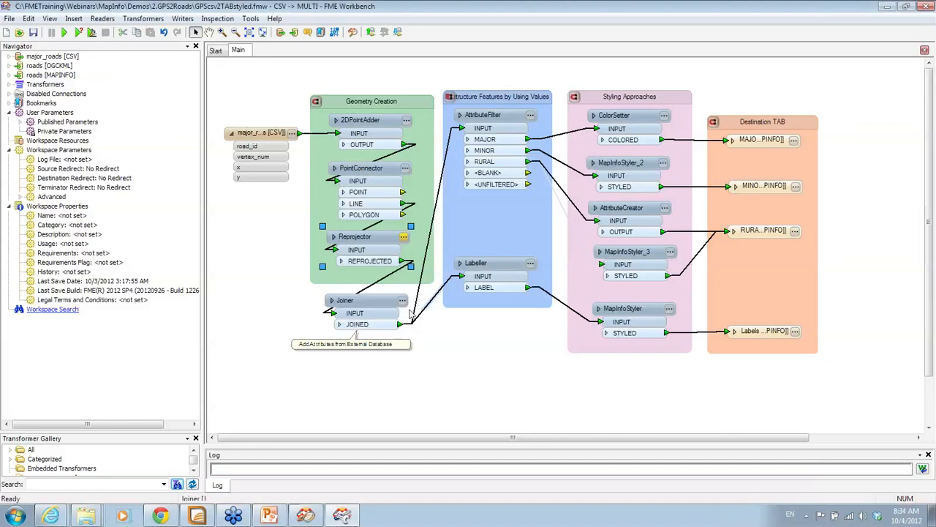
{"action": "left_click", "coordinate": [335, 324]}
{"action": "left_click", "coordinate": [339, 325]}
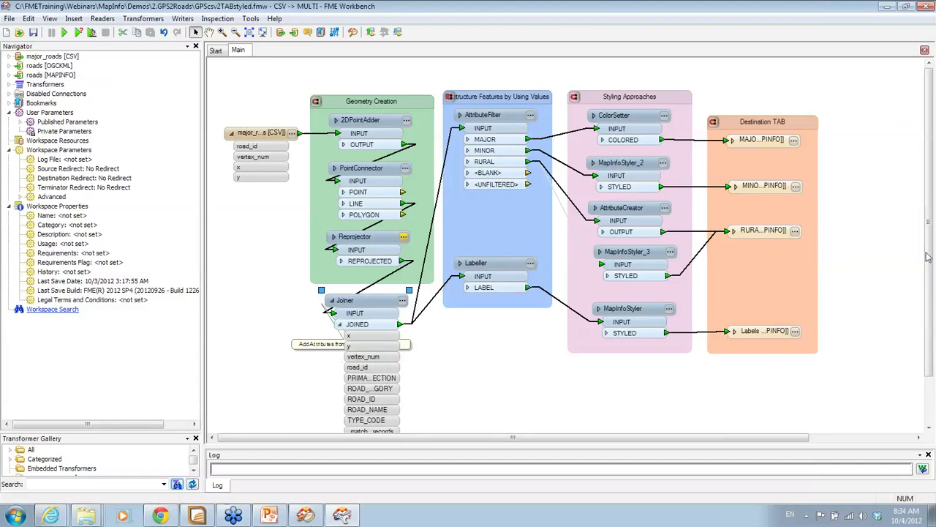
List all transformers in the Navigator and check the Joiner's road_id-to-ROAD_ID join on the major_roads table
{"action": "scroll", "coordinate": [402, 248], "scroll_direction": "down", "scroll_amount": 1}
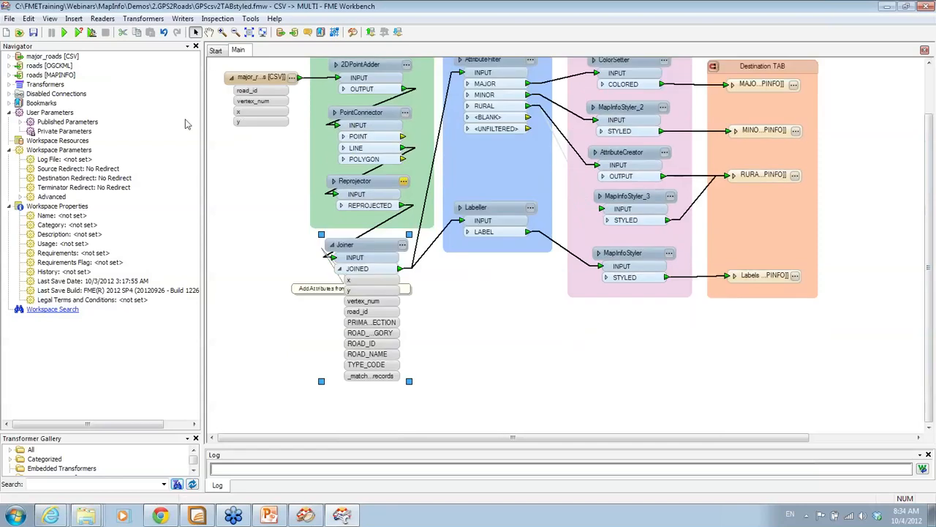
{"action": "left_click", "coordinate": [10, 85]}
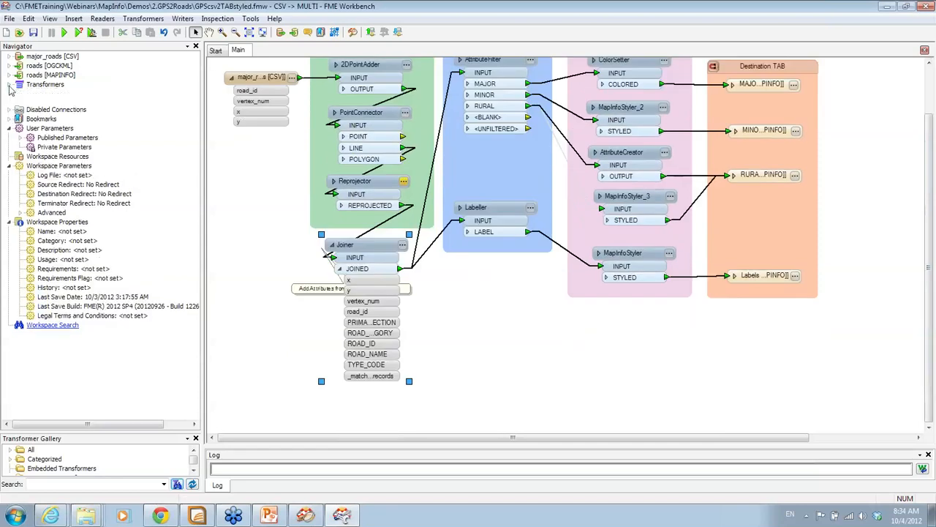
{"action": "left_click", "coordinate": [21, 131]}
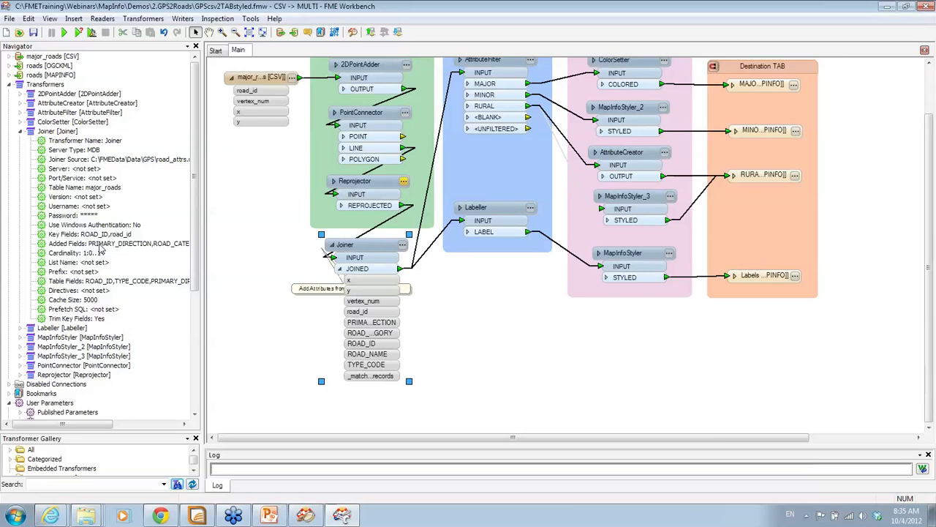
{"action": "left_click", "coordinate": [21, 130]}
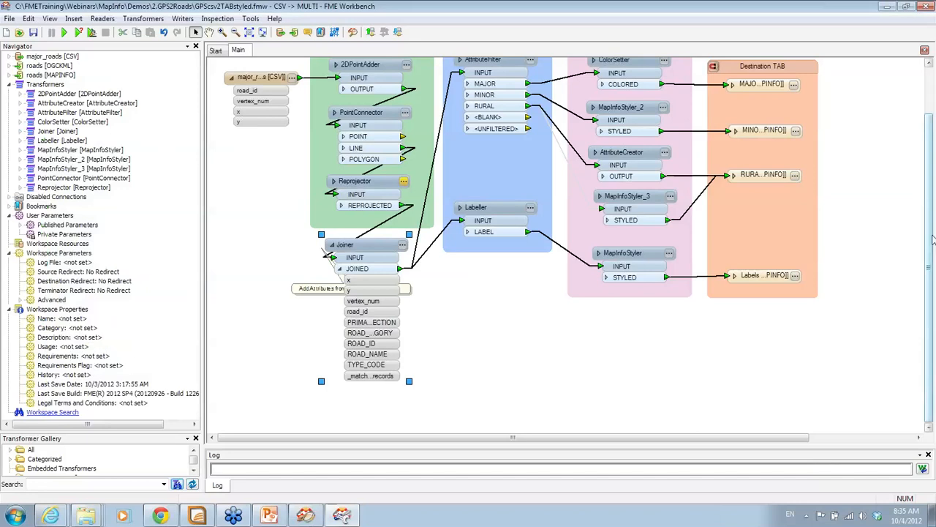
{"action": "scroll", "coordinate": [569, 101], "scroll_direction": "up", "scroll_amount": 2}
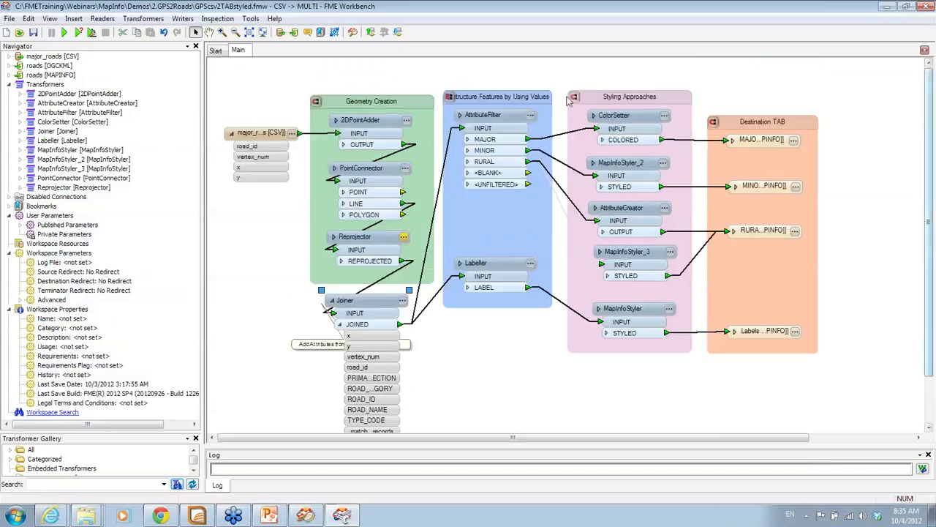
Review the AttributeFilter's ROAD_CATEGORY split and the MAJOR output's attribute list, leaving both unchanged
{"action": "left_click", "coordinate": [531, 117]}
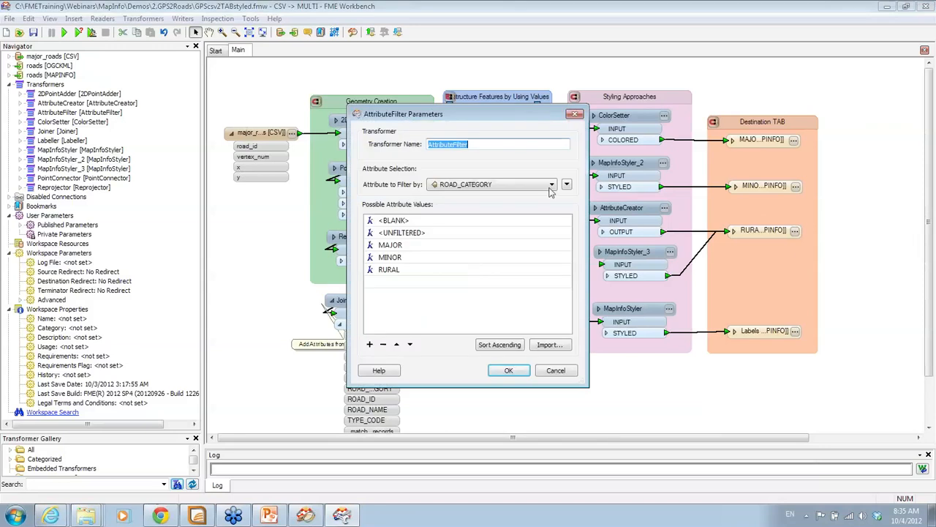
{"action": "left_click", "coordinate": [562, 373]}
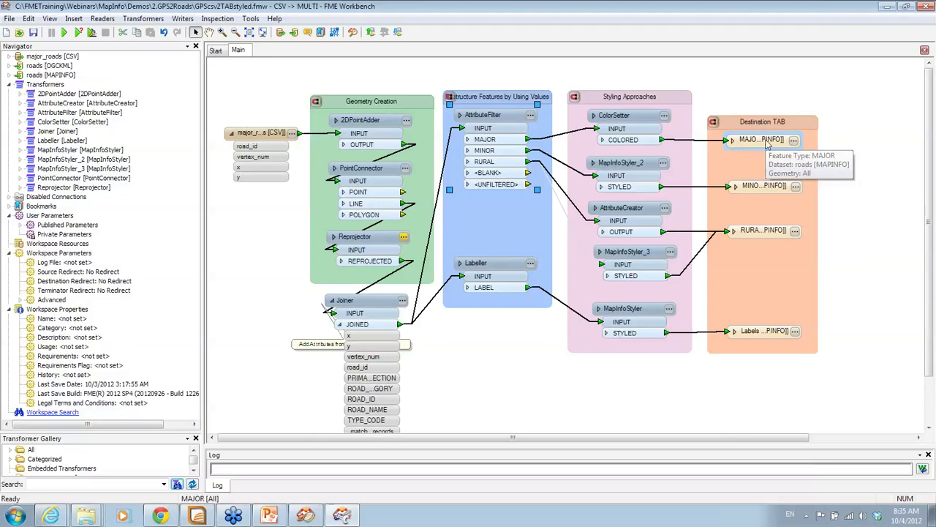
{"action": "left_click", "coordinate": [733, 141]}
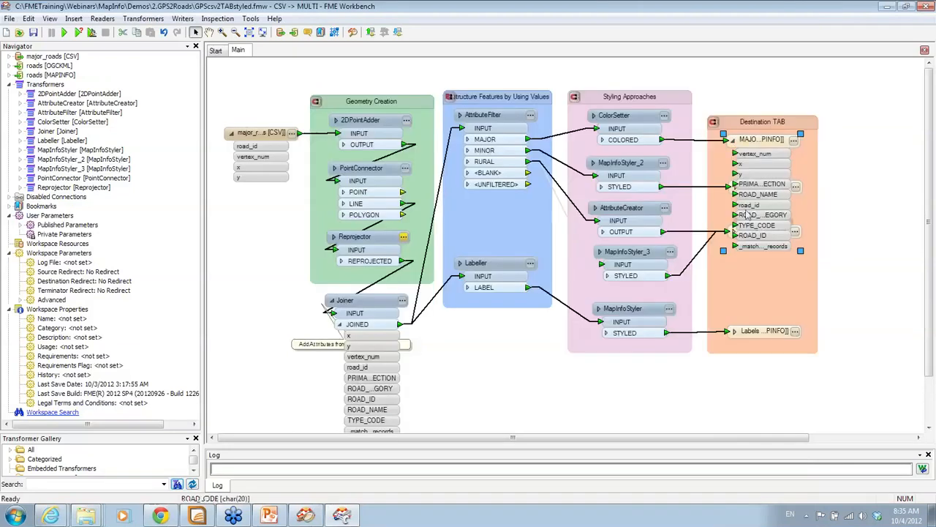
{"action": "left_click", "coordinate": [732, 140]}
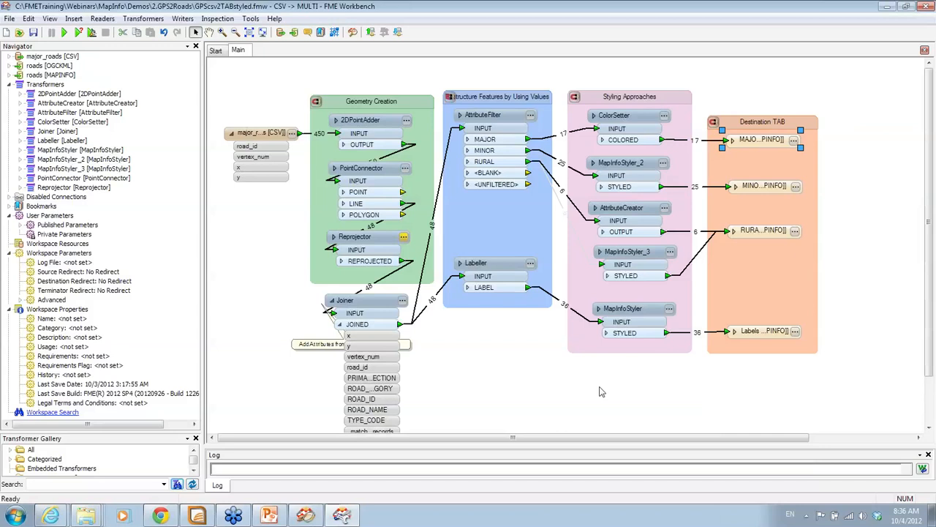
Open the MAJOR writer's containing roads folder, then switch to MapInfo Professional
{"action": "right_click", "coordinate": [759, 145]}
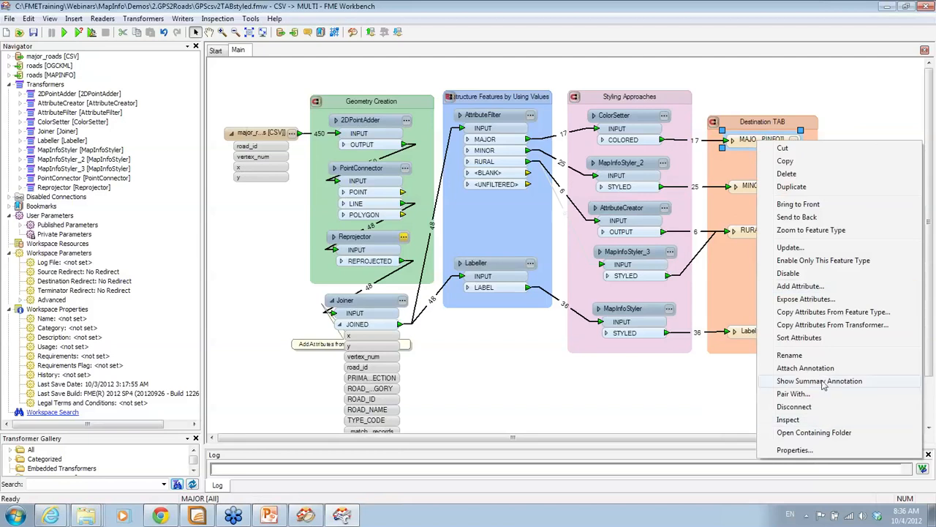
{"action": "left_click", "coordinate": [820, 420]}
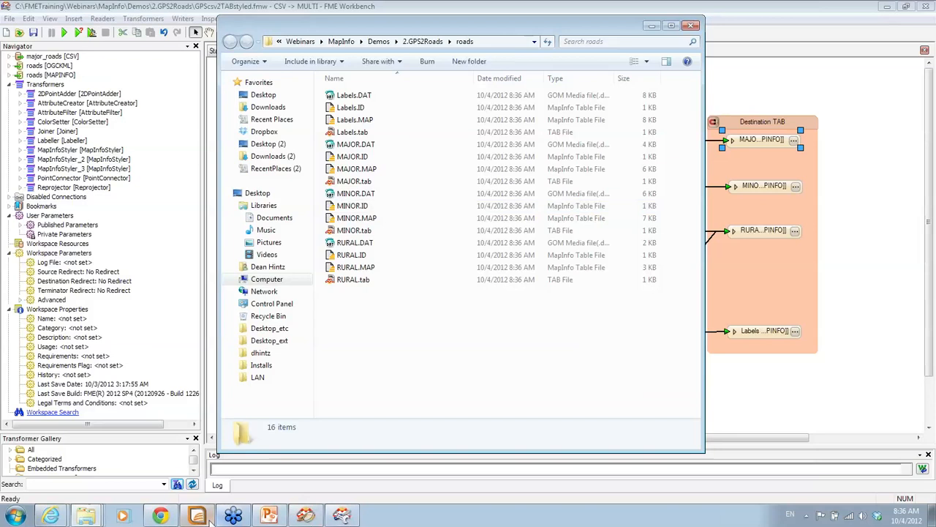
{"action": "mouse_move", "coordinate": [209, 520]}
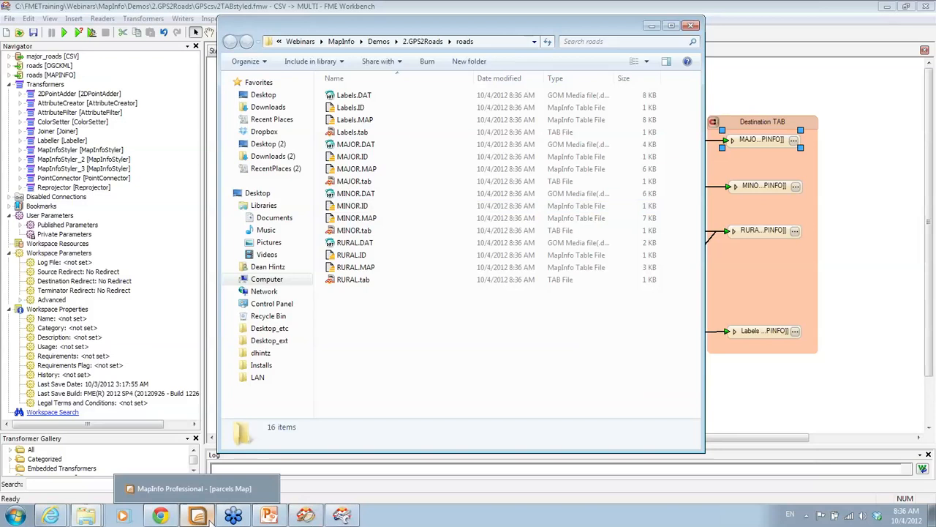
{"action": "left_click", "coordinate": [197, 516]}
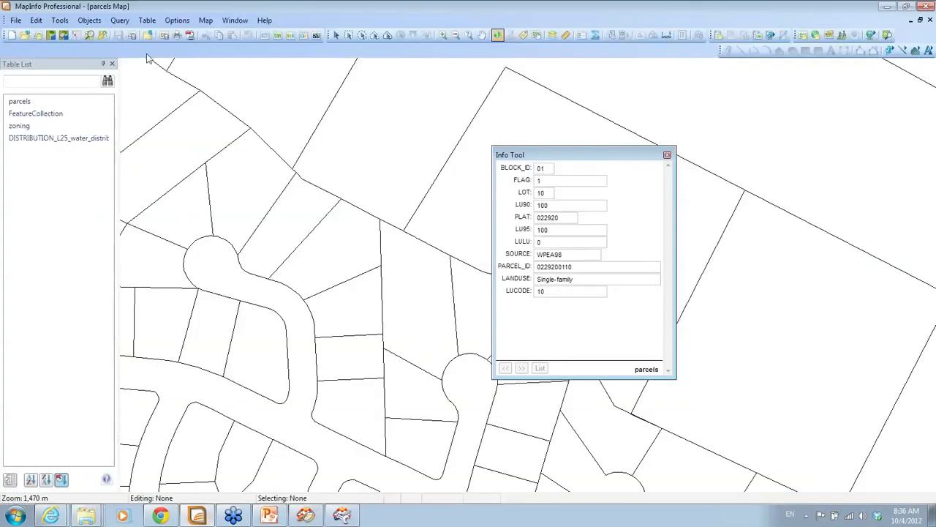
Close all tables, then open Labels, MAJOR, MINOR and RURAL .tab files from C:\FMETraining\Webinars\MapInfo\Demos\2.GPS2Roads\roads
{"action": "left_click", "coordinate": [15, 20]}
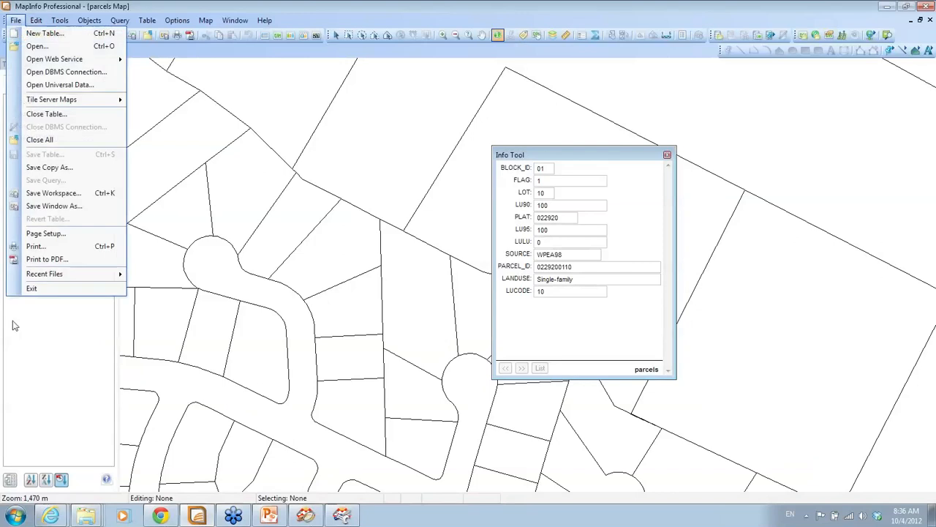
{"action": "left_click", "coordinate": [40, 140]}
{"action": "left_click", "coordinate": [14, 20]}
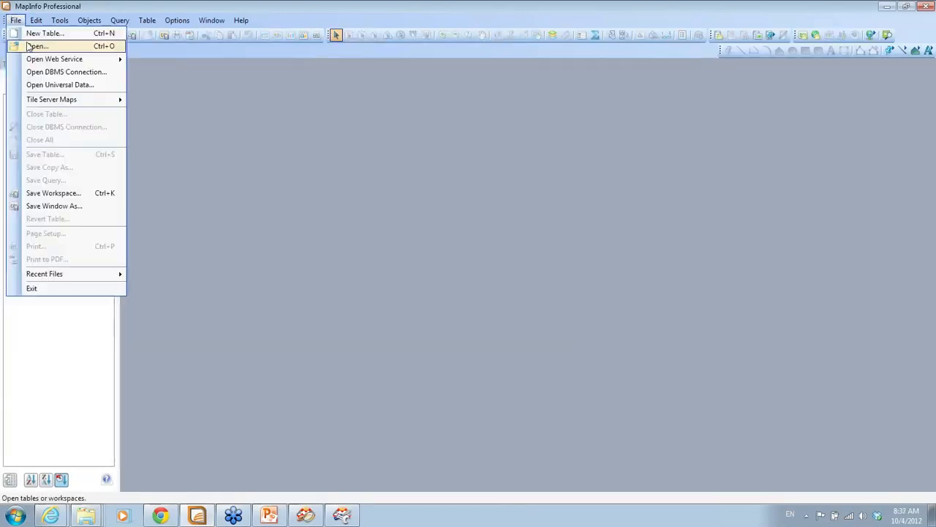
{"action": "left_click", "coordinate": [29, 46]}
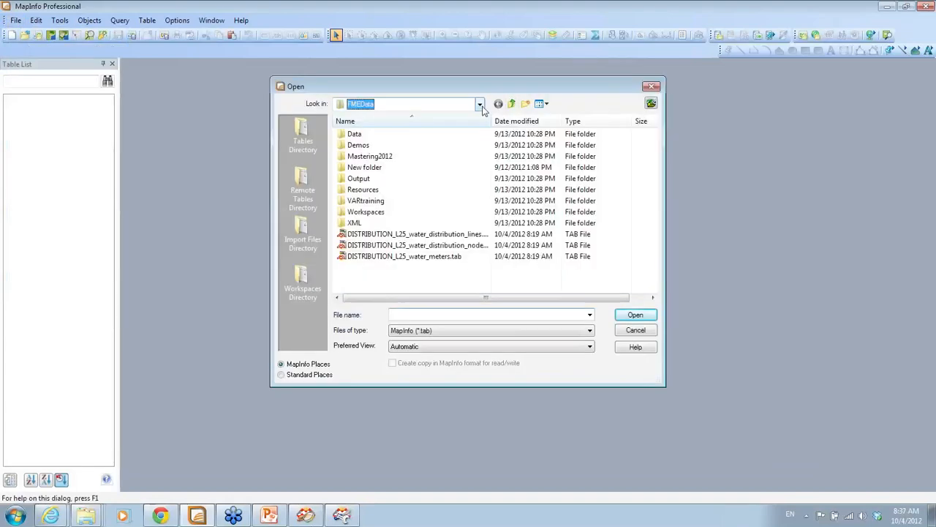
{"action": "left_click", "coordinate": [479, 104]}
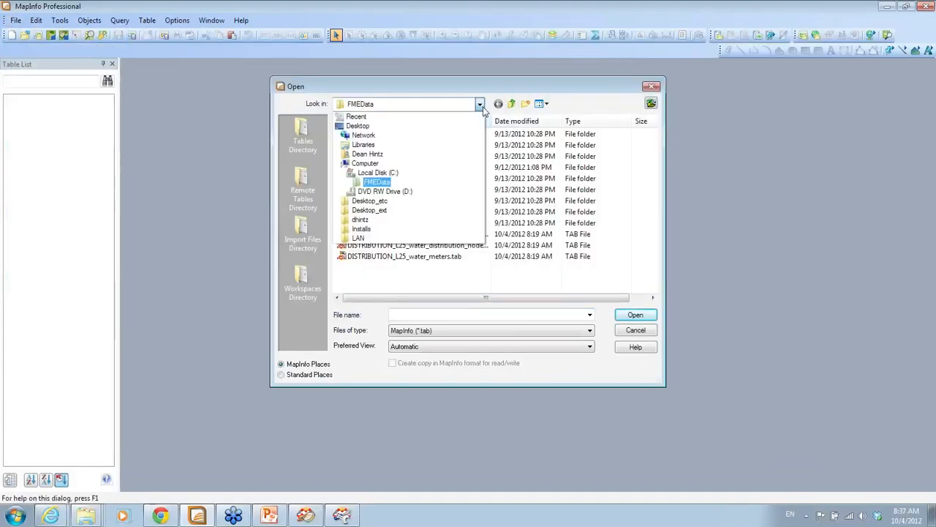
{"action": "left_click", "coordinate": [469, 175]}
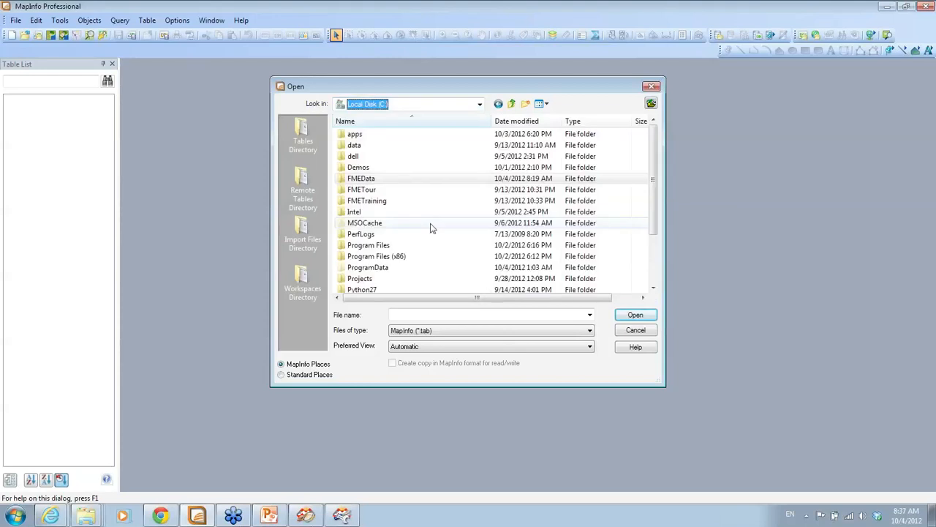
{"action": "double_click", "coordinate": [393, 201]}
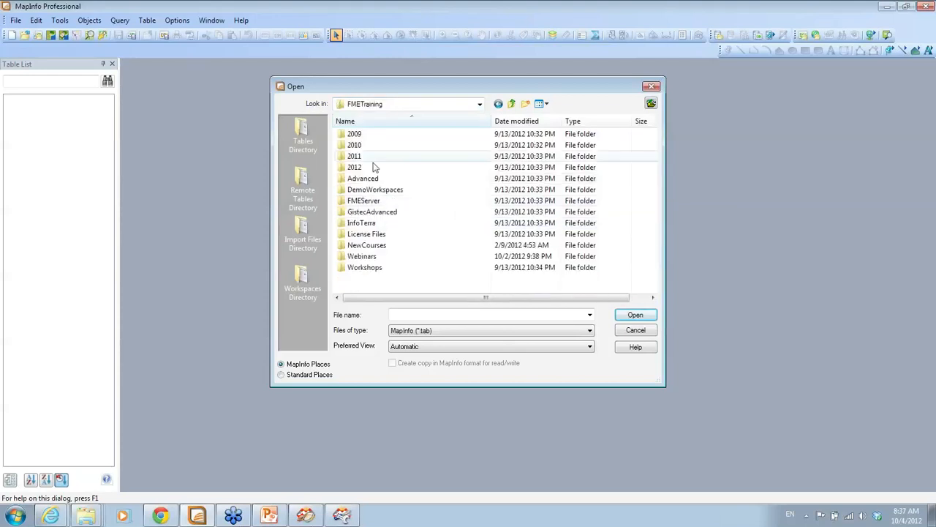
{"action": "double_click", "coordinate": [372, 267]}
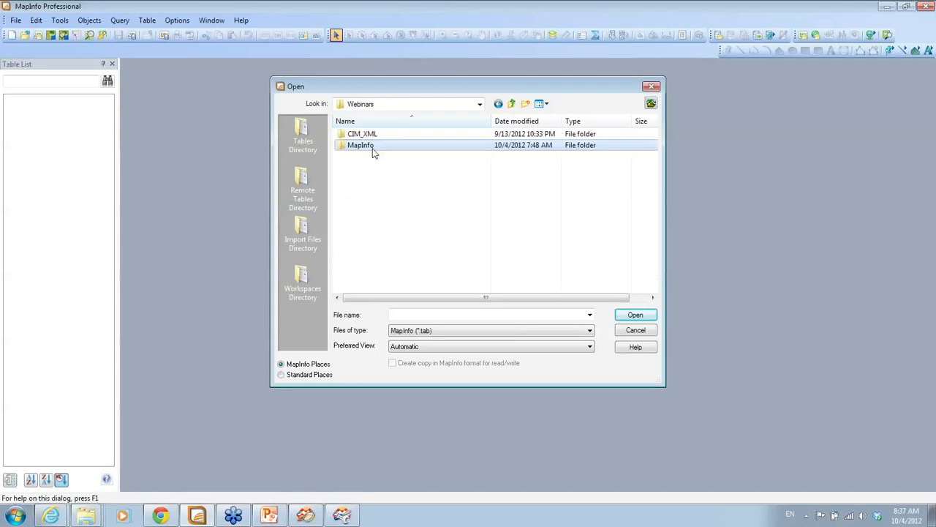
{"action": "double_click", "coordinate": [372, 150]}
{"action": "double_click", "coordinate": [373, 135]}
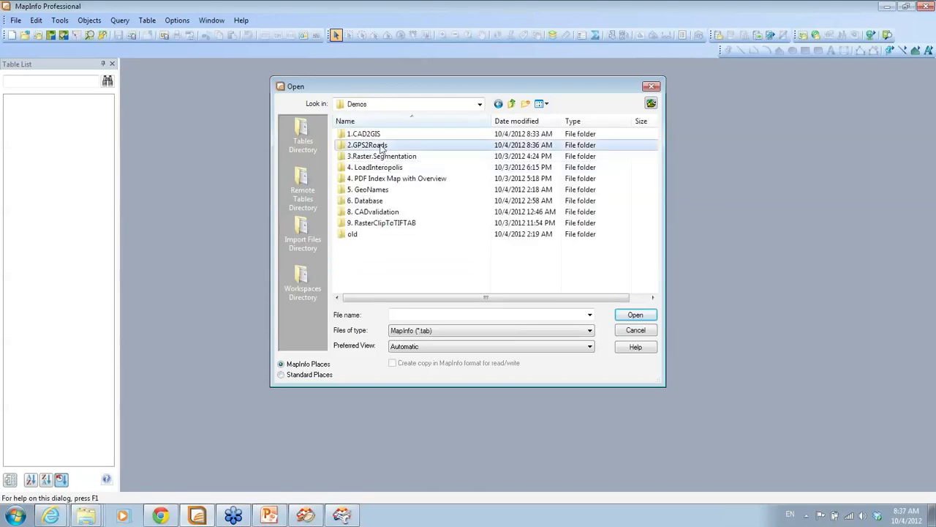
{"action": "double_click", "coordinate": [378, 145]}
{"action": "double_click", "coordinate": [381, 145]}
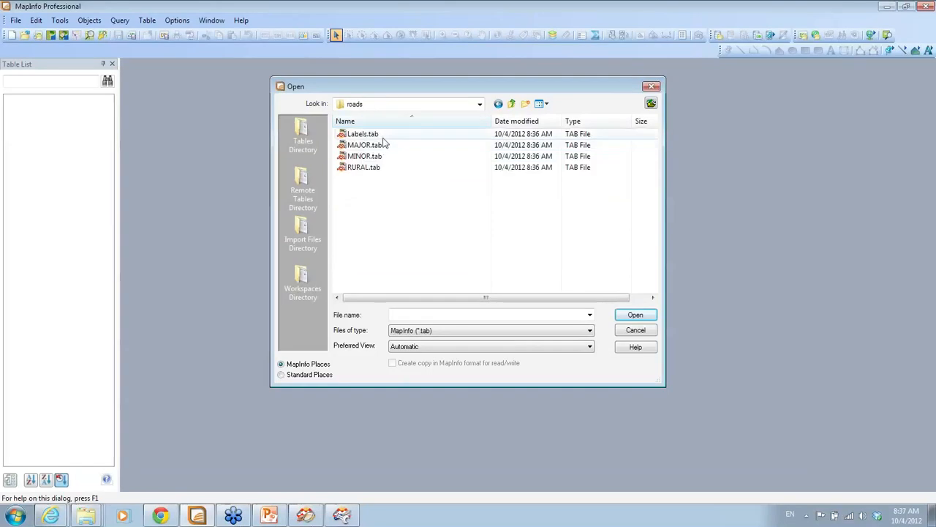
{"action": "left_click", "coordinate": [383, 137]}
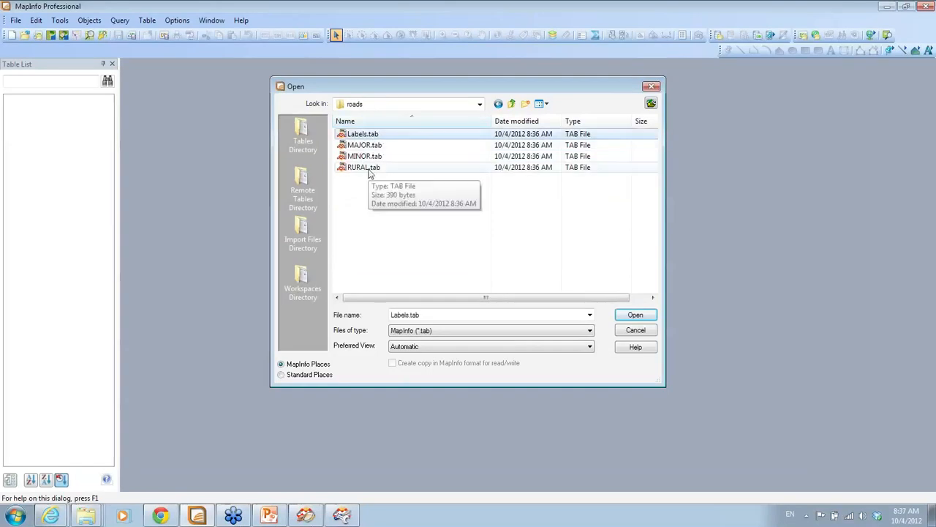
{"action": "left_click", "coordinate": [369, 169], "text": "shift"}
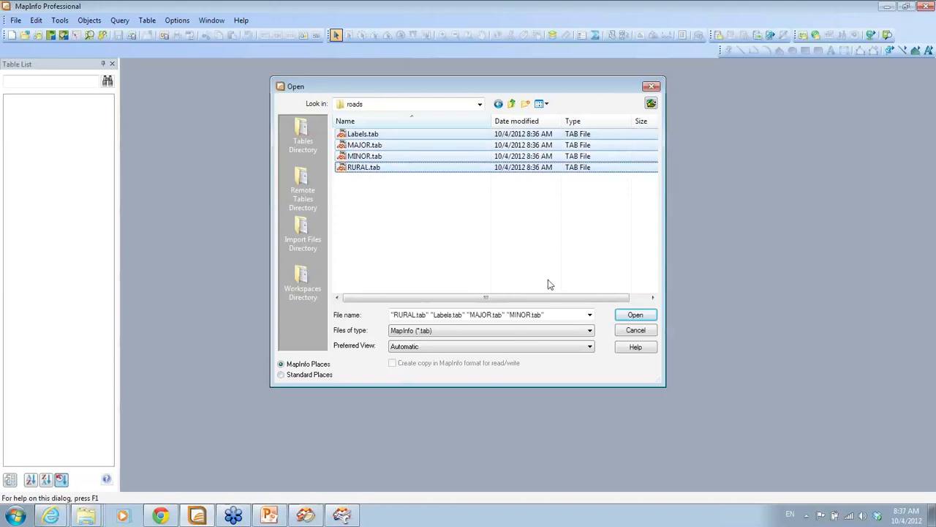
{"action": "left_click", "coordinate": [633, 316]}
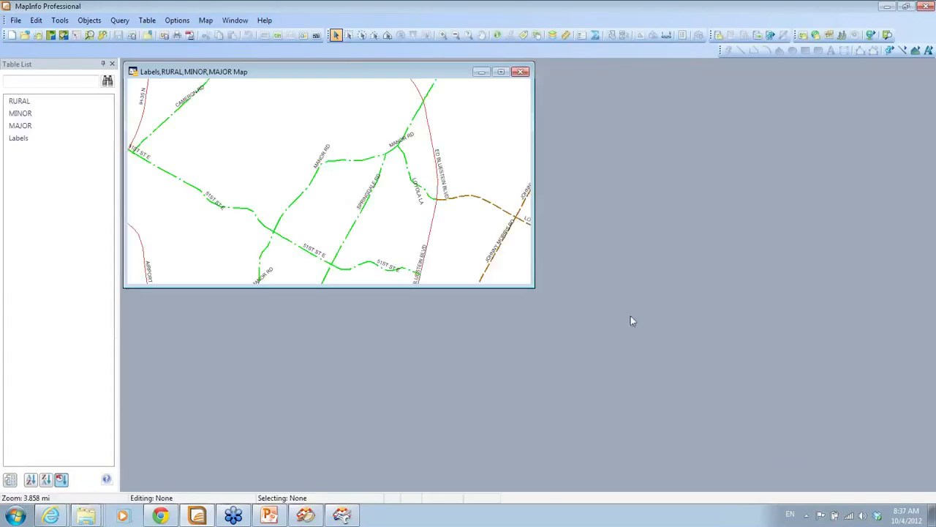
Enlarge the road map and browse the MAJOR table's 17 records in a smaller window
{"action": "left_click_drag", "start_coordinate": [531, 286], "coordinate": [590, 335]}
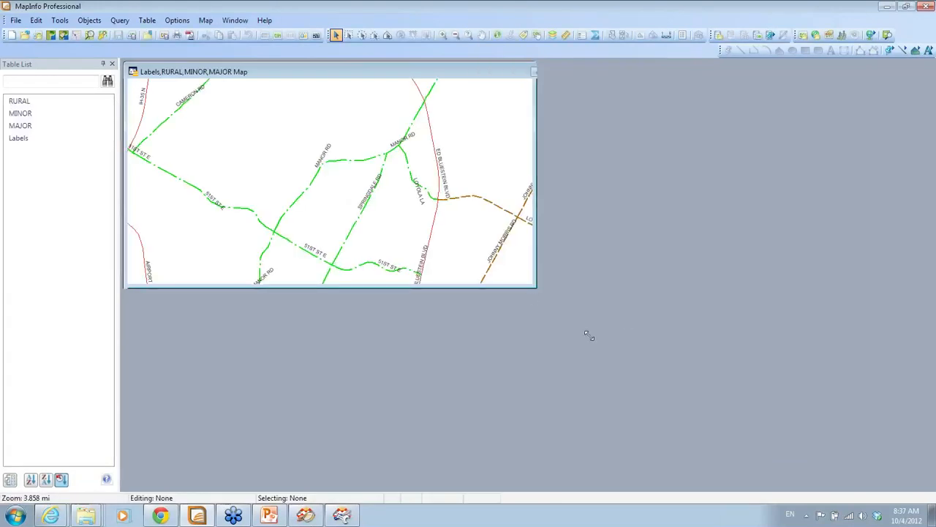
{"action": "left_click", "coordinate": [268, 36]}
{"action": "left_click_drag", "start_coordinate": [448, 167], "coordinate": [449, 172]}
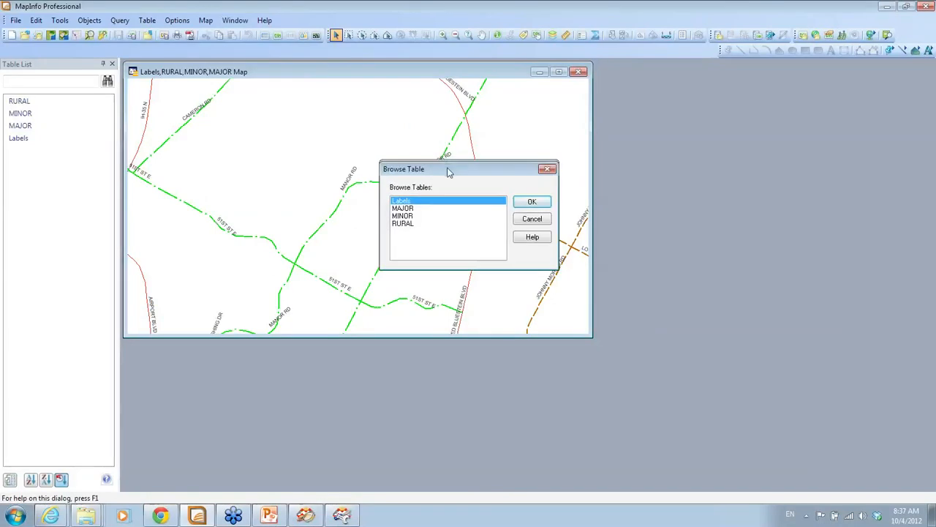
{"action": "left_click", "coordinate": [531, 202]}
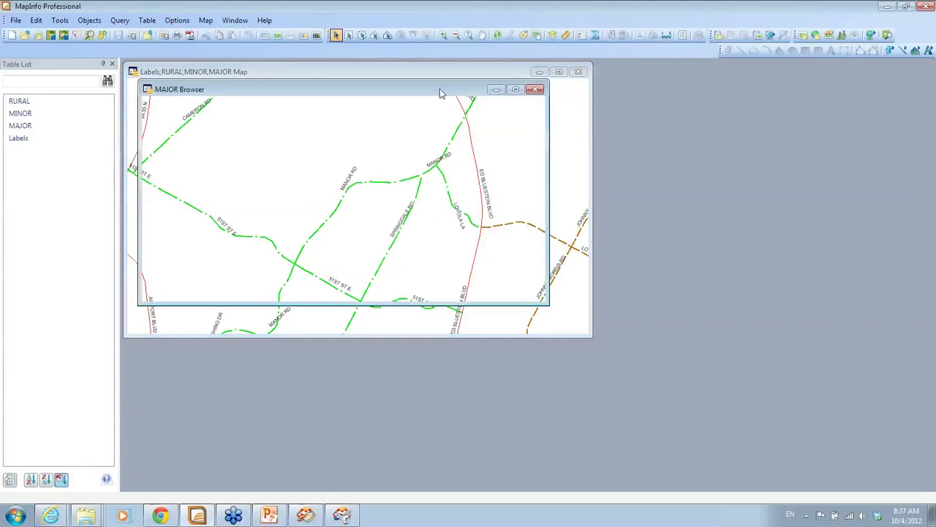
{"action": "left_click_drag", "start_coordinate": [440, 89], "coordinate": [778, 266]}
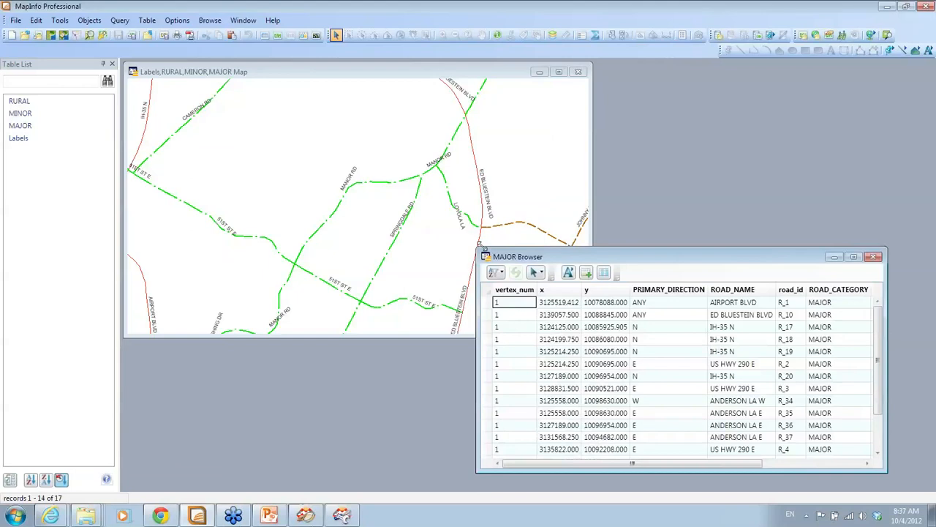
{"action": "left_click_drag", "start_coordinate": [478, 248], "coordinate": [591, 306]}
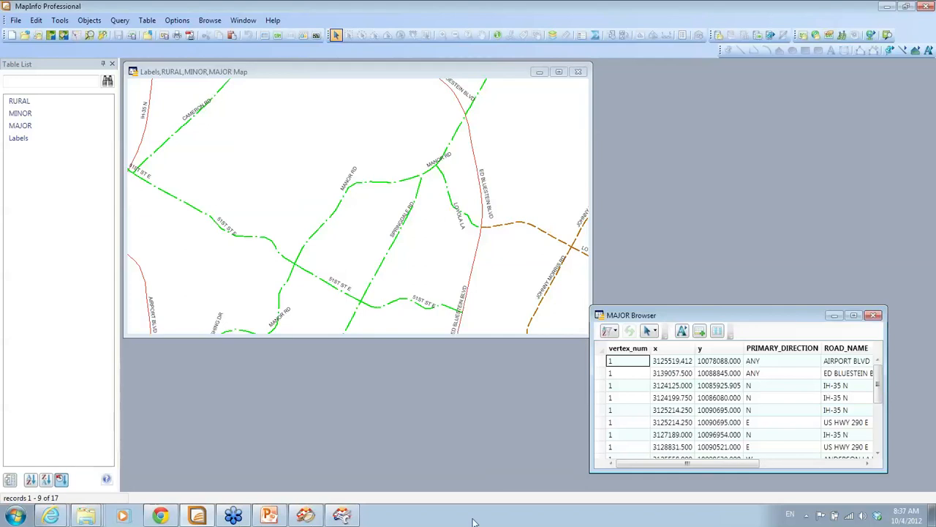
Bring the GPS2Roads workspace forward in FME Workbench and open the ColorSetter's parameters
{"action": "left_click", "coordinate": [276, 518]}
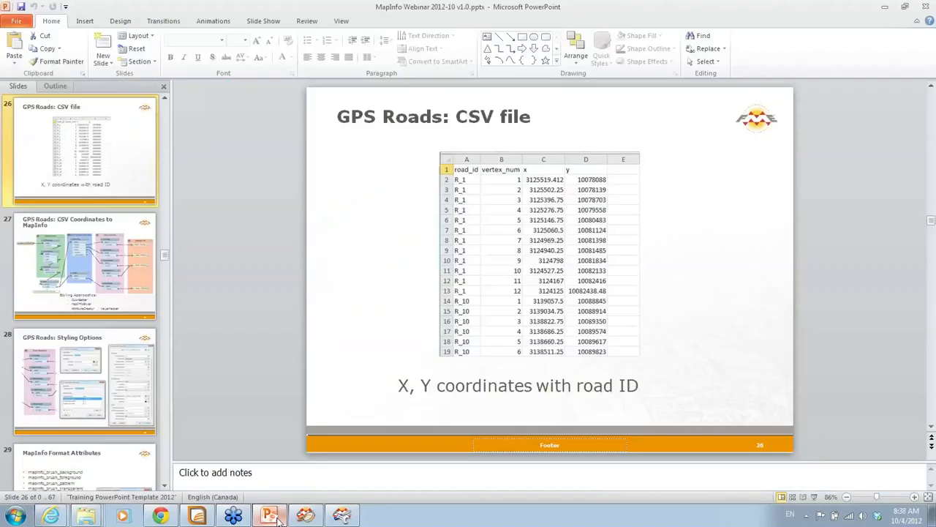
{"action": "left_click", "coordinate": [341, 515]}
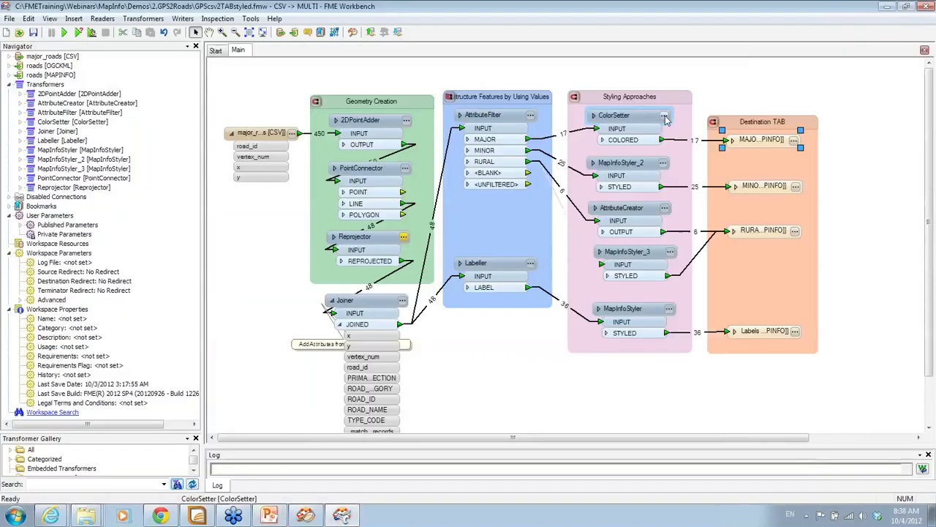
{"action": "left_click", "coordinate": [664, 116]}
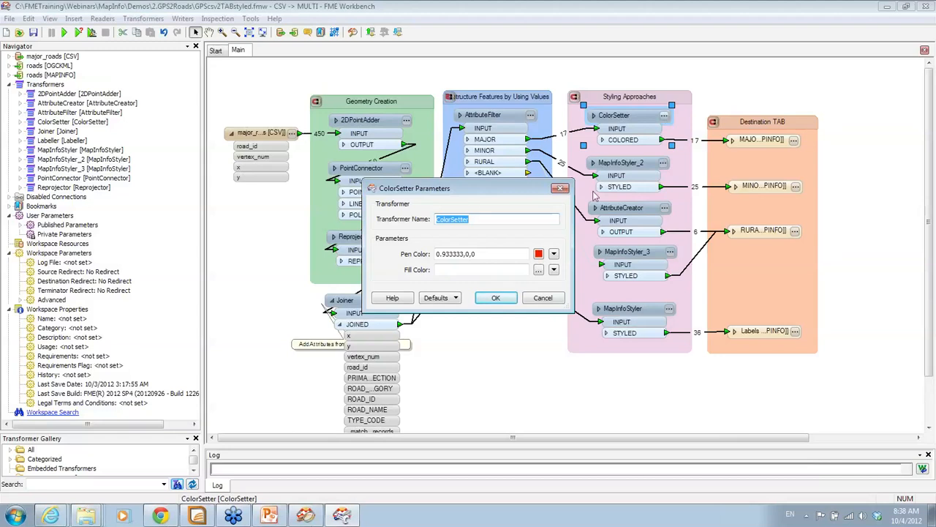
Try several green pen colours, then cancel, keeping the red 0.933333,0,0 pen colour
{"action": "left_click", "coordinate": [554, 253]}
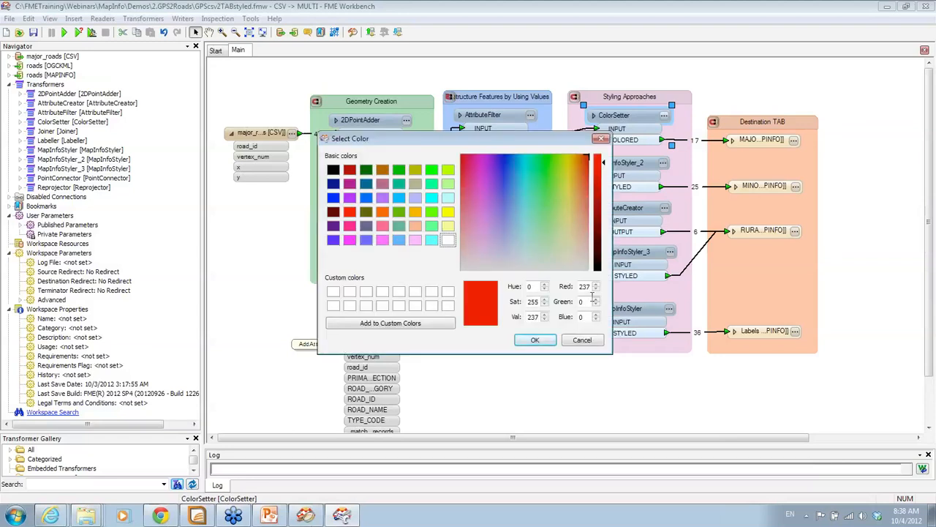
{"action": "left_click", "coordinate": [544, 176]}
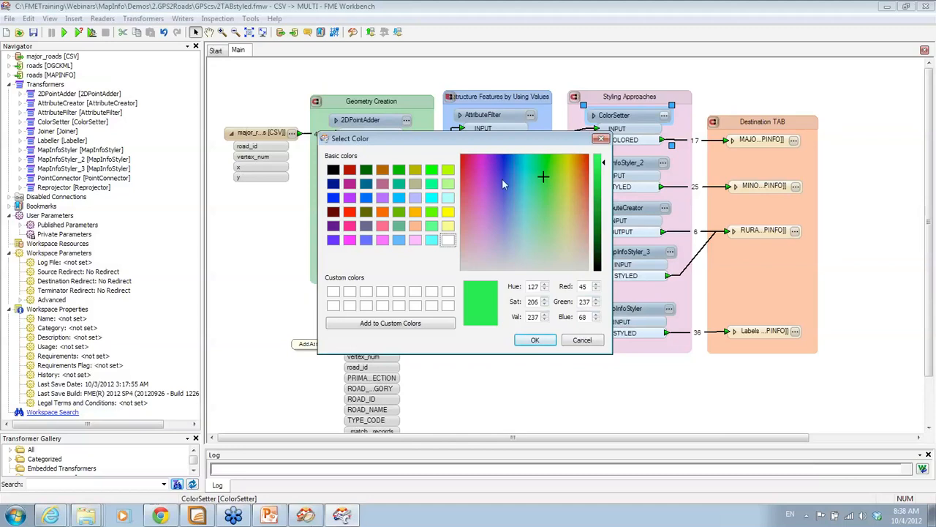
{"action": "left_click", "coordinate": [493, 210]}
{"action": "left_click", "coordinate": [507, 210]}
{"action": "left_click", "coordinate": [546, 216]}
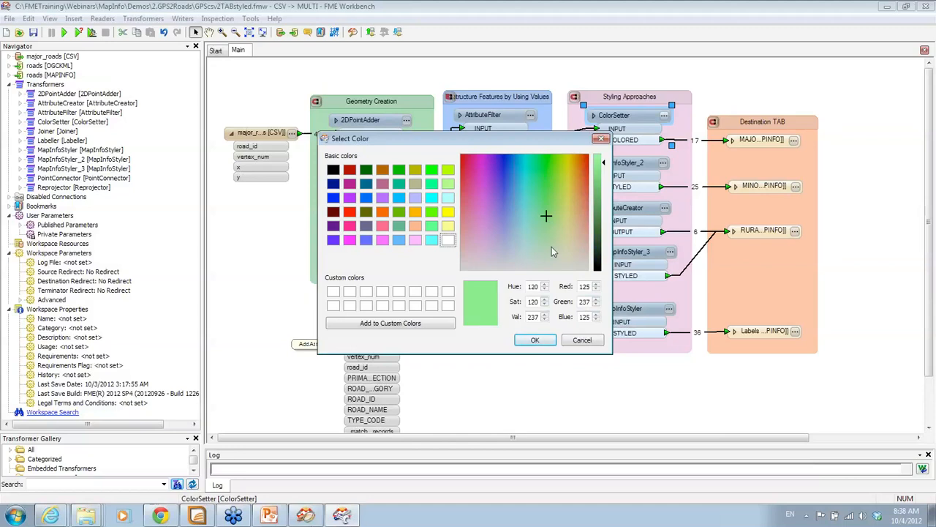
{"action": "left_click", "coordinate": [582, 339]}
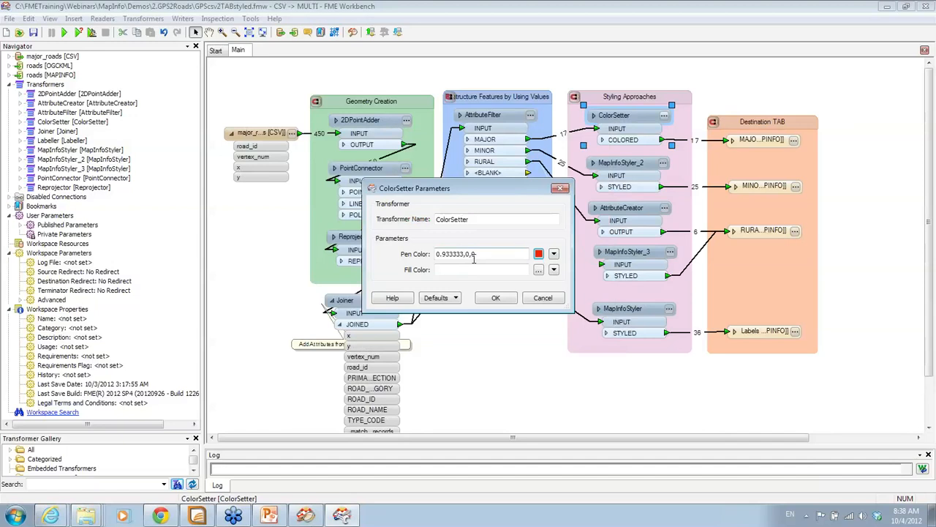
{"action": "left_click", "coordinate": [533, 299]}
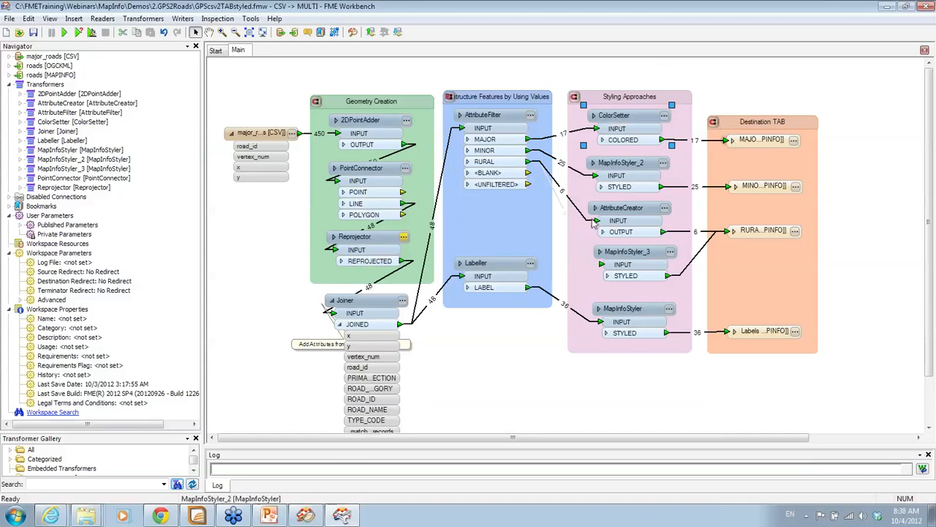
Open MapInfoStyler_2's parameters and review the TrueType symbol picker without changing it
{"action": "left_click", "coordinate": [270, 515]}
{"action": "left_click", "coordinate": [653, 167]}
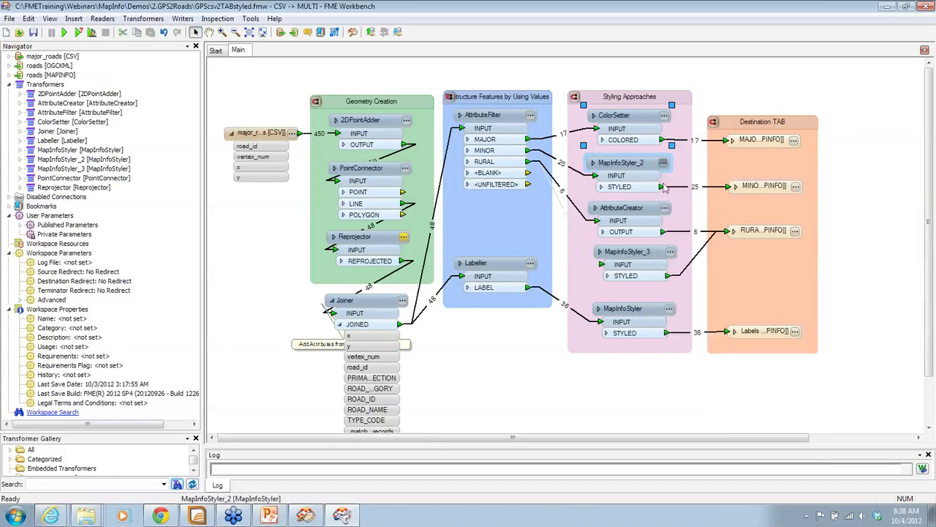
{"action": "double_click", "coordinate": [664, 188]}
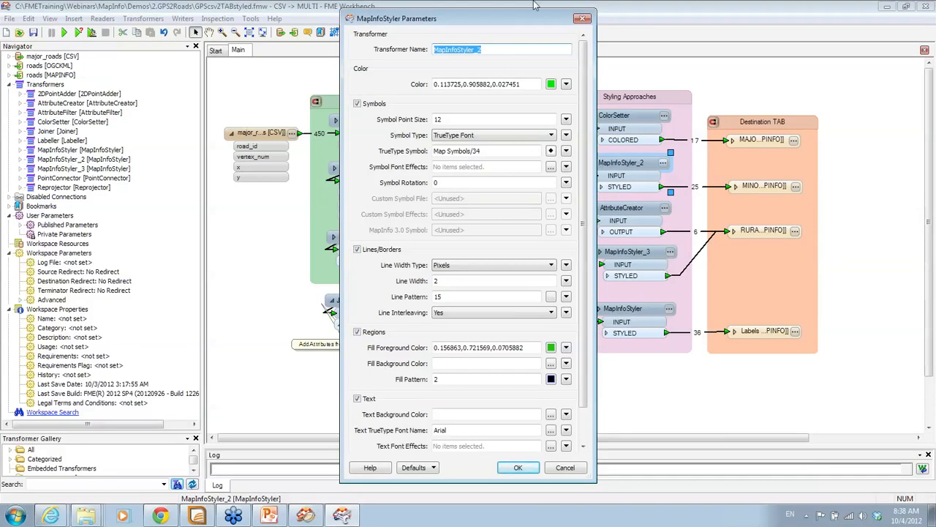
{"action": "left_click", "coordinate": [550, 151]}
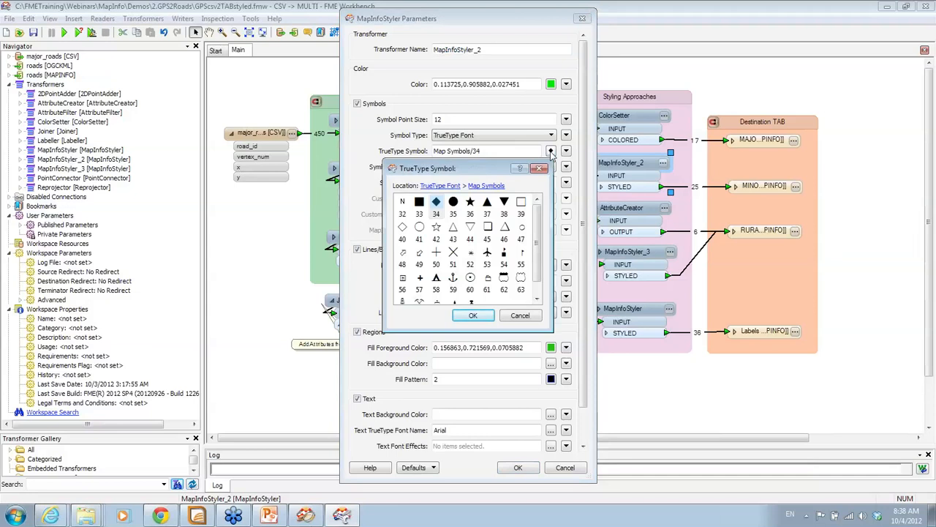
{"action": "left_click", "coordinate": [520, 315]}
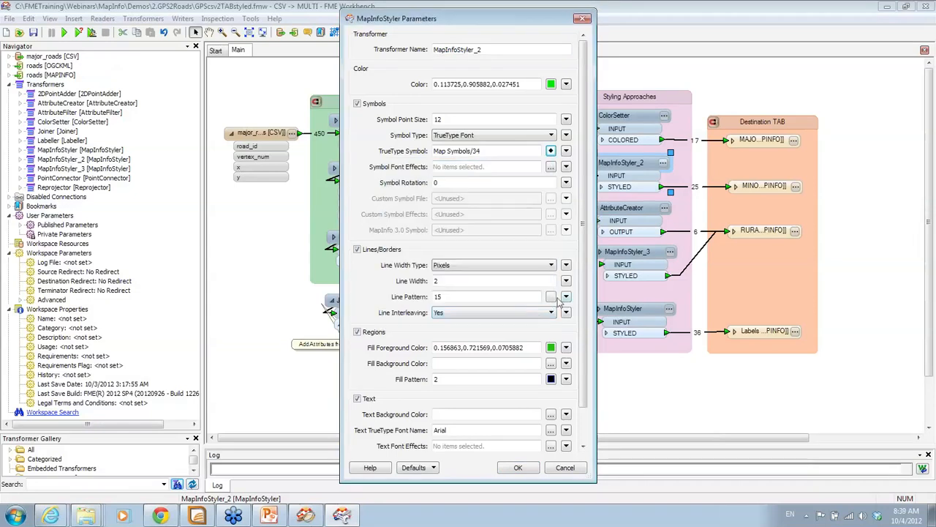
Review the line and fill pattern pickers, then cancel, keeping green 2-pixel lines with pattern 15
{"action": "left_click", "coordinate": [550, 297]}
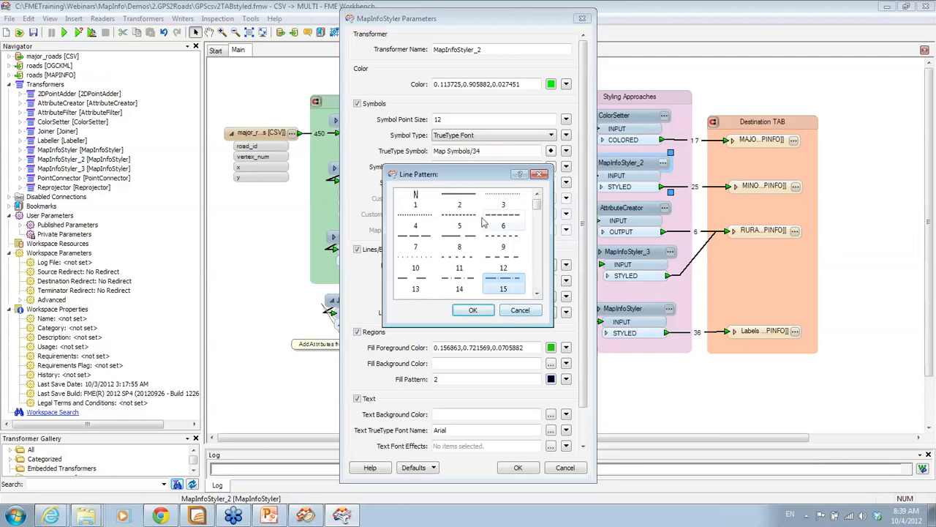
{"action": "left_click", "coordinate": [538, 315]}
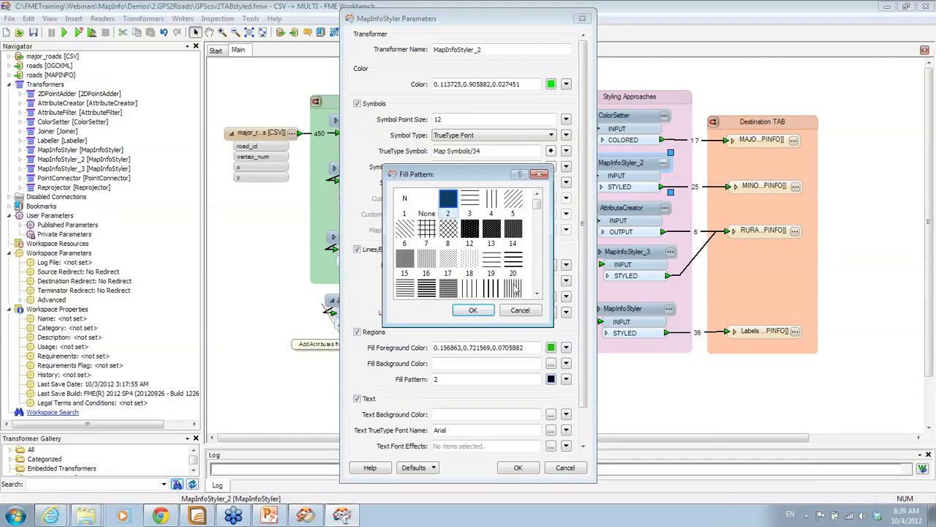
{"action": "left_click", "coordinate": [520, 310]}
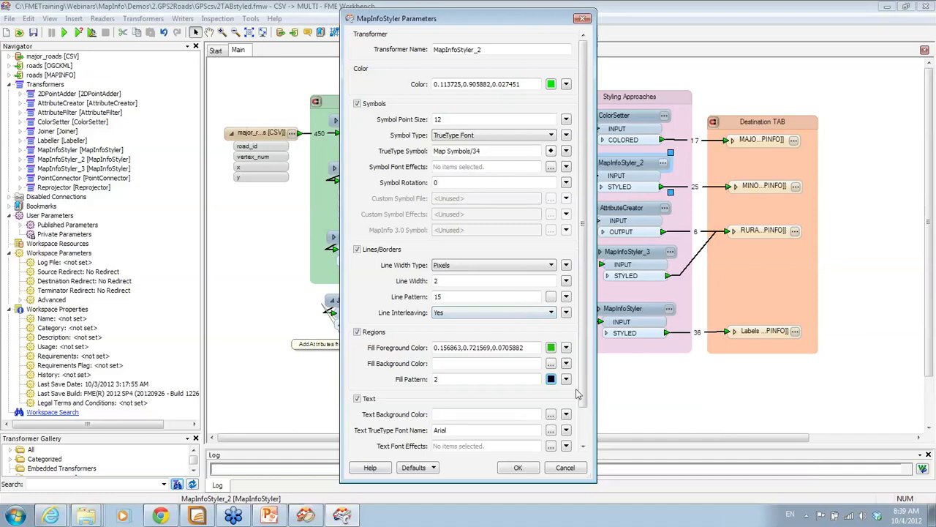
{"action": "scroll", "coordinate": [584, 425], "scroll_direction": "down", "scroll_amount": 1}
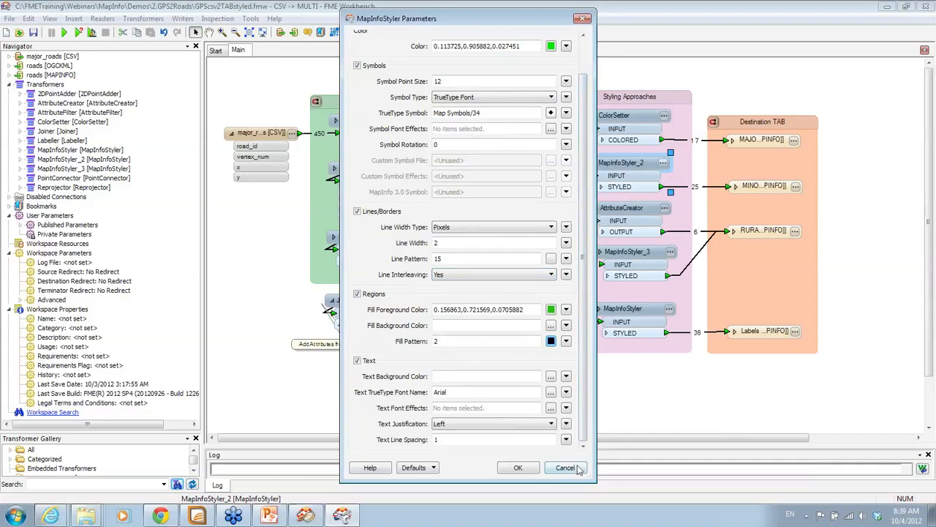
{"action": "left_click", "coordinate": [576, 467]}
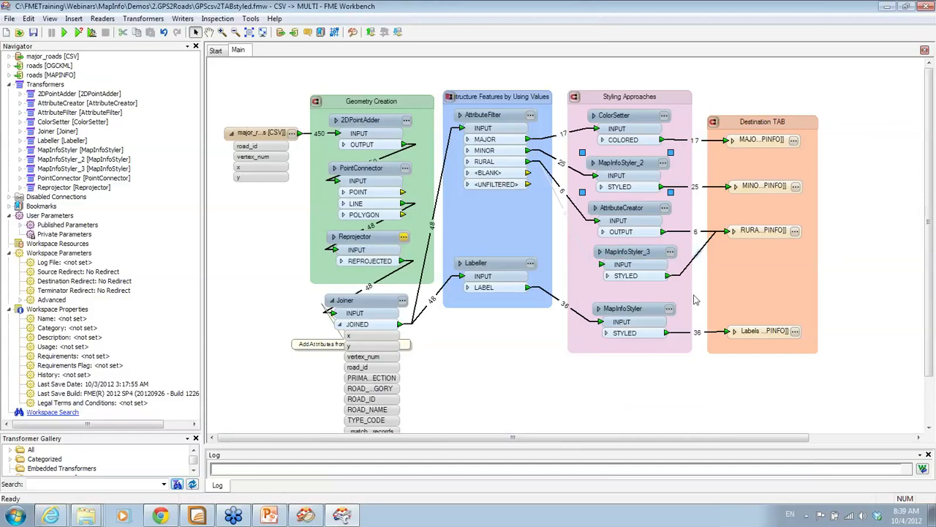
Review the AttributeCreator's styling attributes and MapInfoStyler_3's parameters, leaving both unchanged
{"action": "mouse_move", "coordinate": [670, 315]}
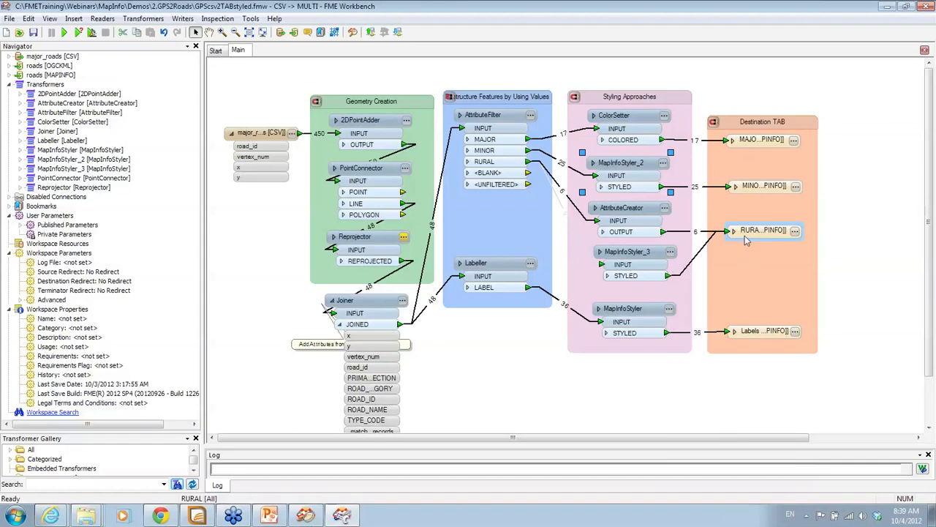
{"action": "left_click", "coordinate": [665, 209]}
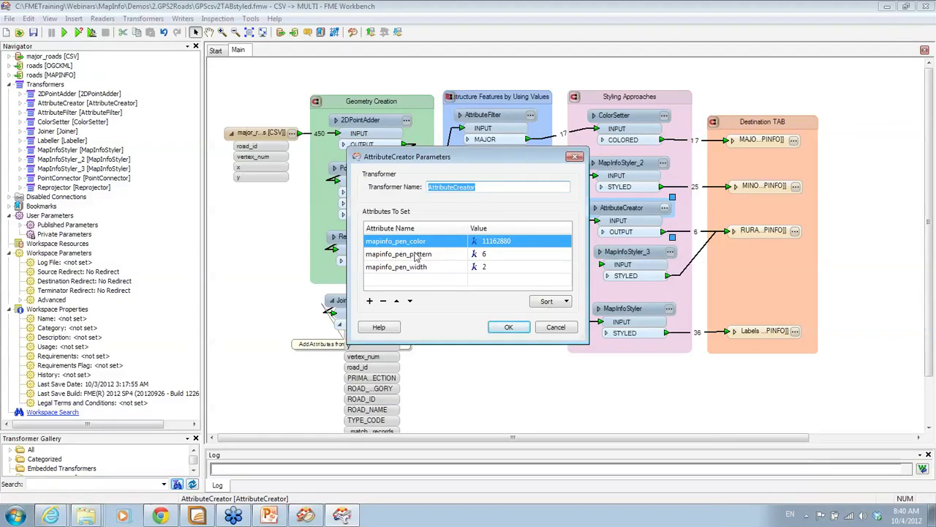
{"action": "left_click", "coordinate": [550, 330]}
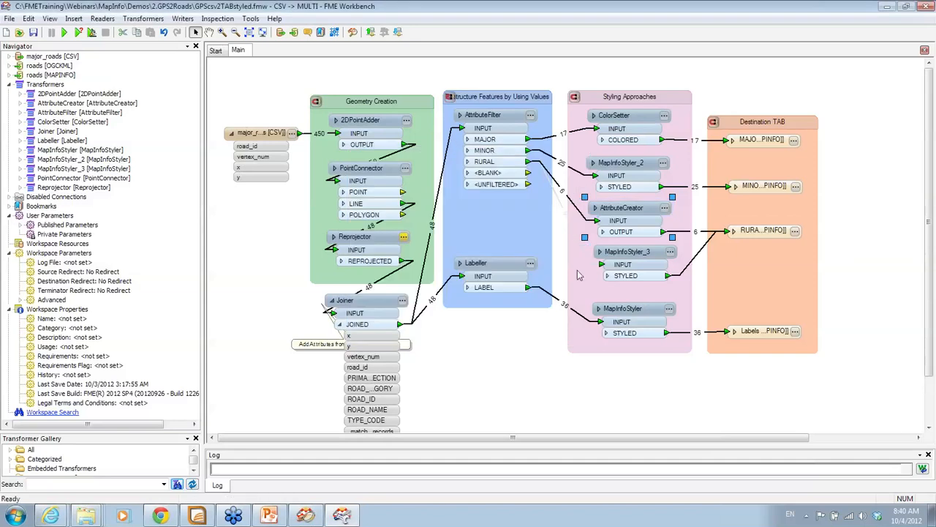
{"action": "mouse_move", "coordinate": [671, 253]}
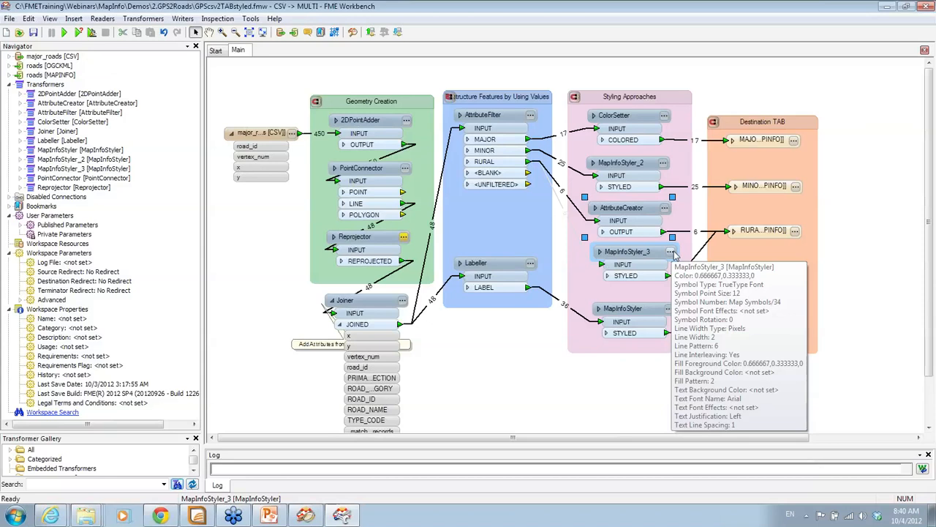
{"action": "left_click", "coordinate": [671, 251]}
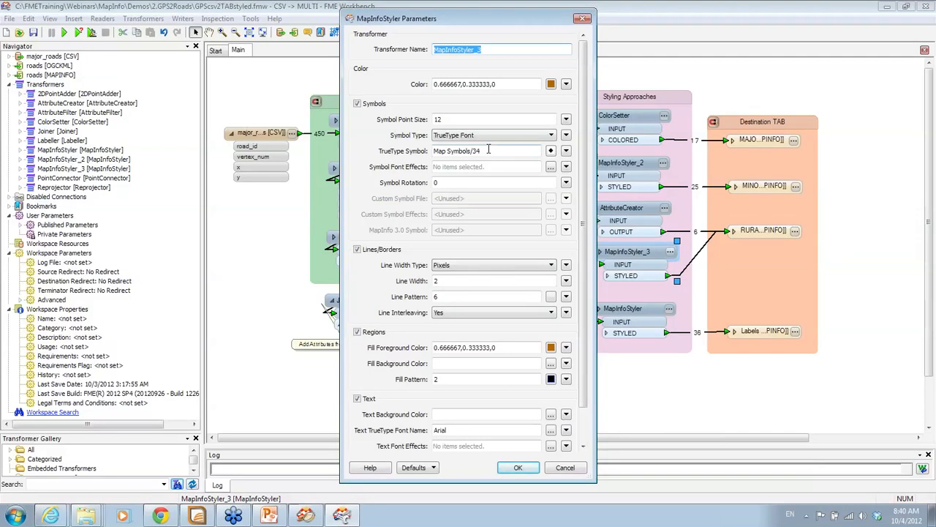
{"action": "left_click", "coordinate": [569, 469]}
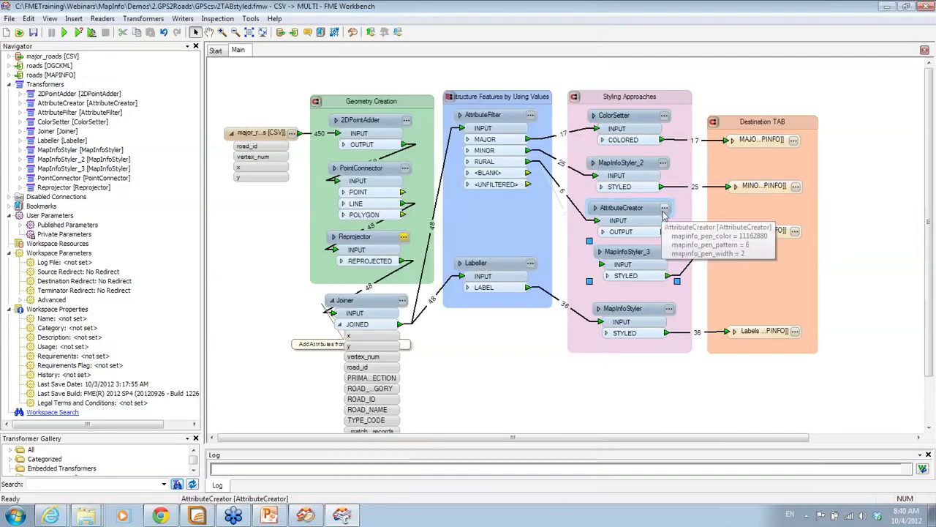
Recheck the AttributeCreator's pen attributes, then open the Labels MapInfoStyler's parameters
{"action": "left_click", "coordinate": [664, 209]}
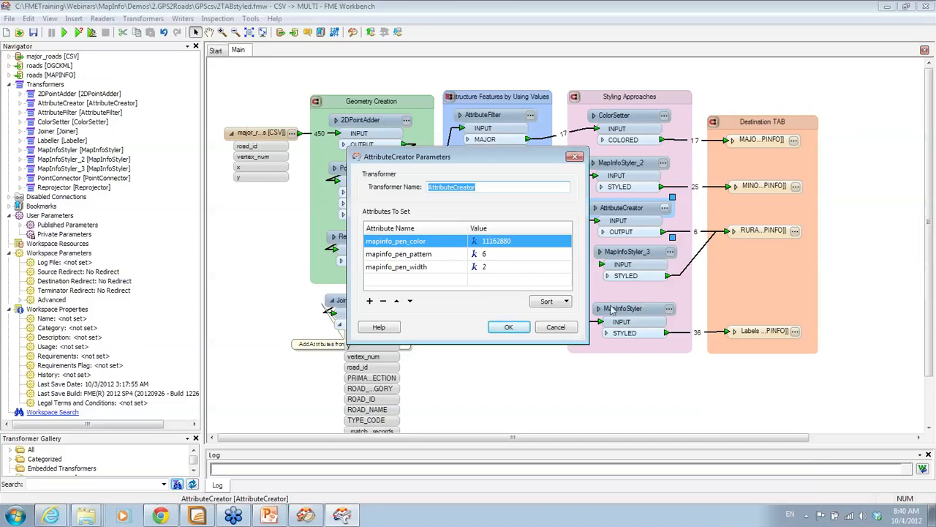
{"action": "left_click", "coordinate": [555, 326]}
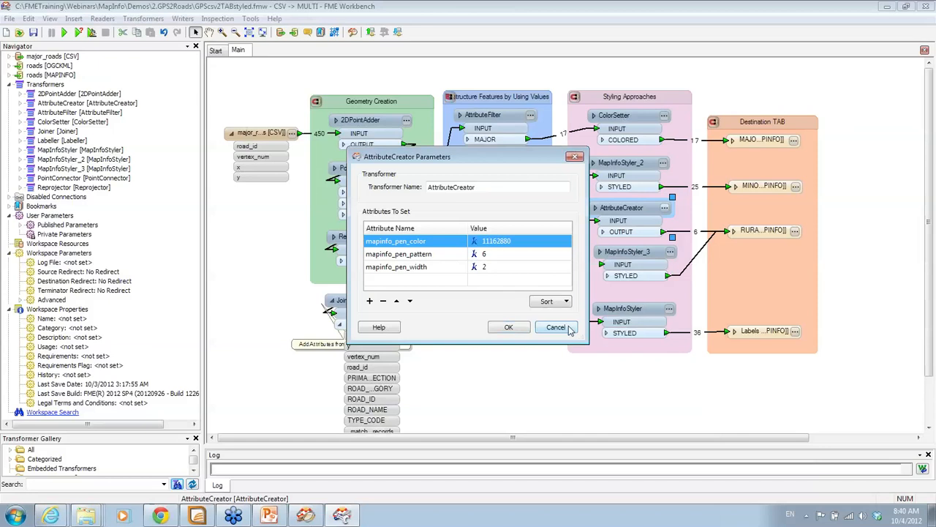
{"action": "left_click", "coordinate": [670, 310]}
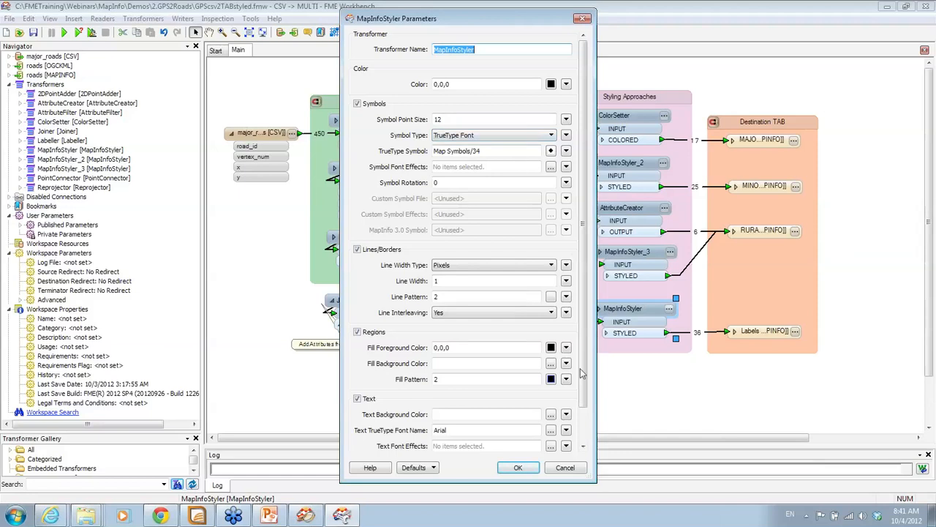
Scroll through the Labels MapInfoStyler settings (black, 12-point Map Symbols/34) and cancel unchanged
{"action": "scroll", "coordinate": [512, 409], "scroll_direction": "down", "scroll_amount": 3}
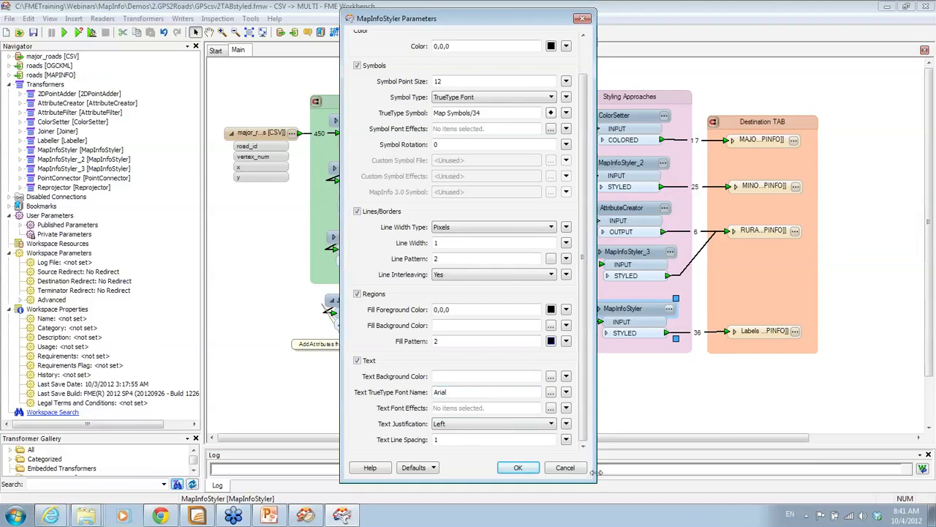
{"action": "left_click", "coordinate": [567, 468]}
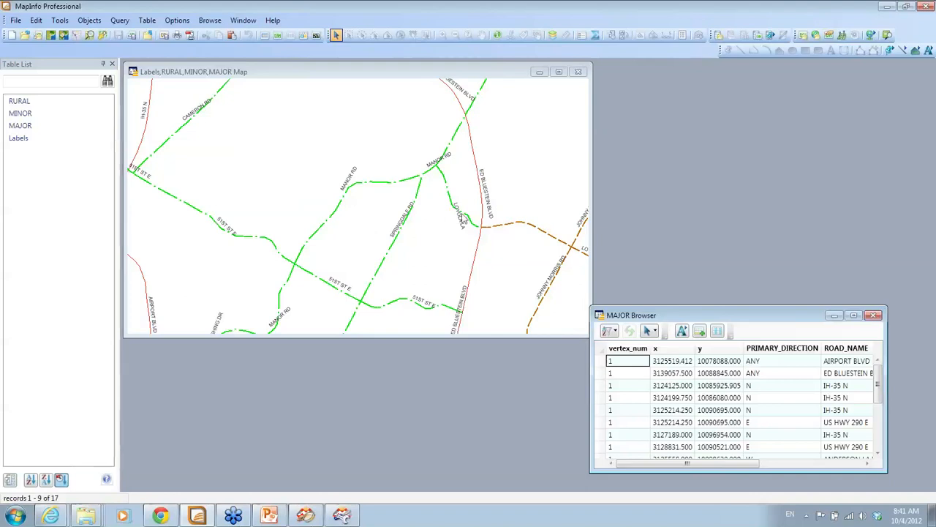
Minimize MapInfo and run the PowerPoint slide show to slide 28, 'GPS Roads: Styling Options'
{"action": "left_click", "coordinate": [887, 6]}
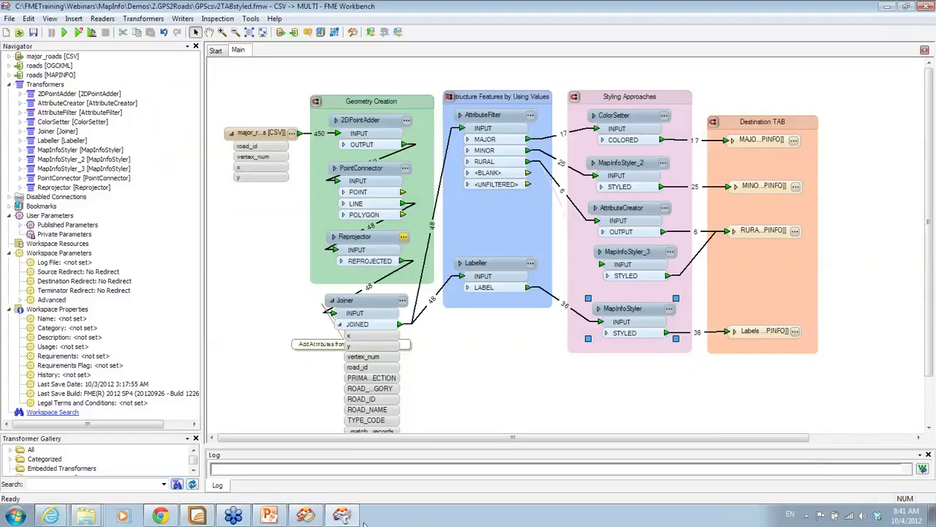
{"action": "left_click", "coordinate": [269, 516]}
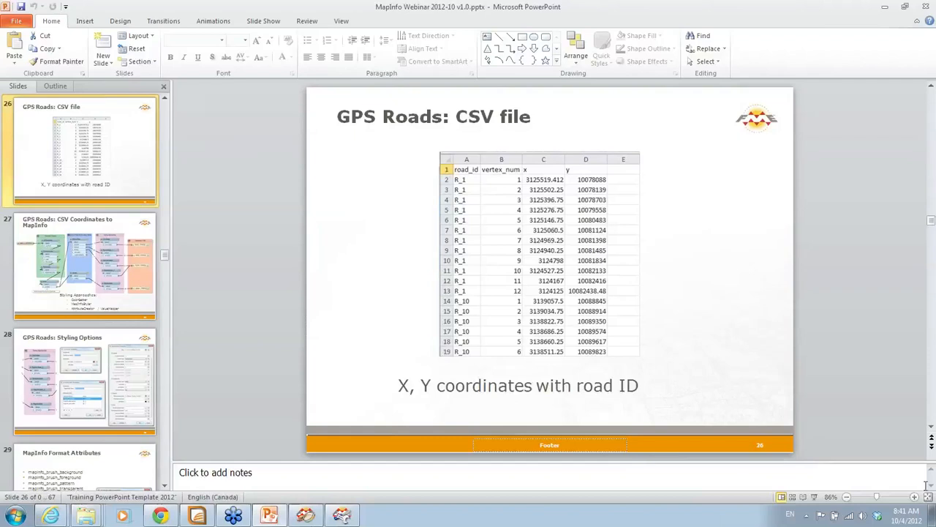
{"action": "left_click", "coordinate": [813, 497]}
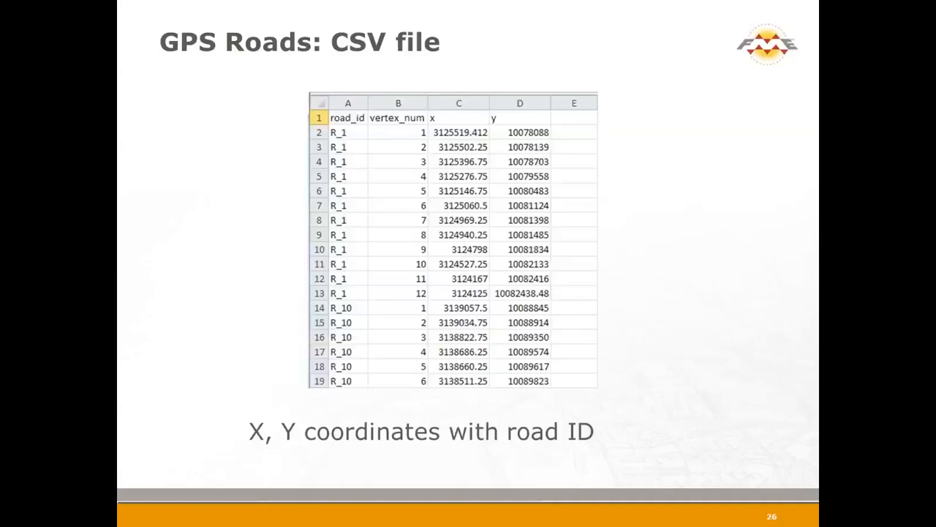
{"action": "key", "text": "Right"}
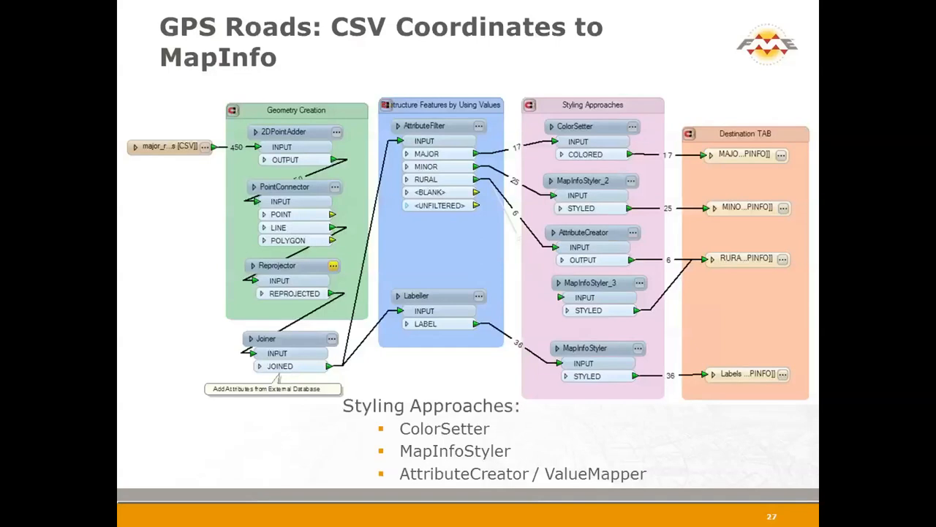
{"action": "key", "text": "Right"}
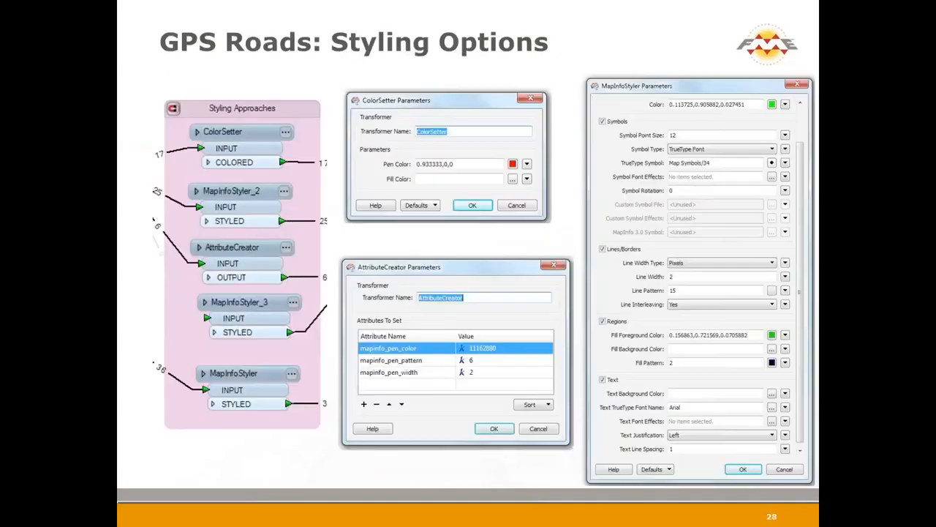
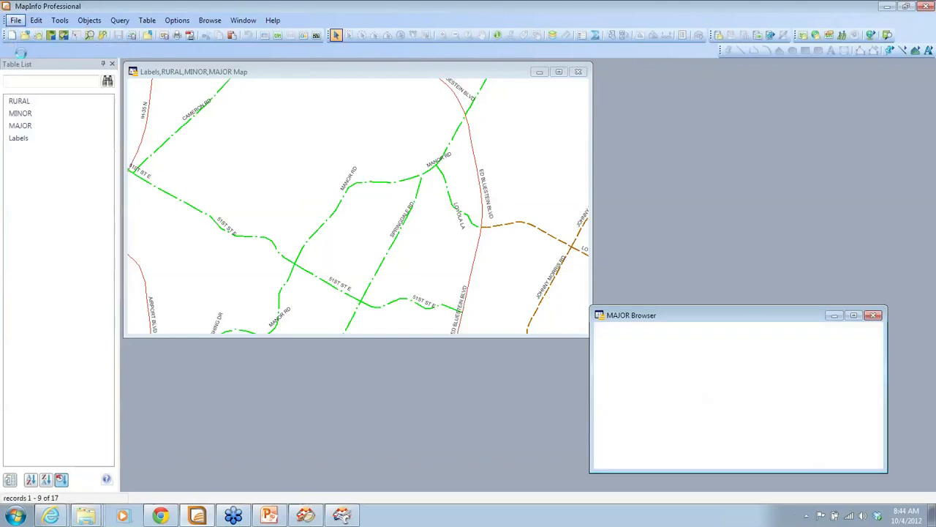
Close all open tables and windows, then bring up the Open dialog on the roads folder
{"action": "left_click", "coordinate": [15, 20]}
{"action": "left_click", "coordinate": [31, 46]}
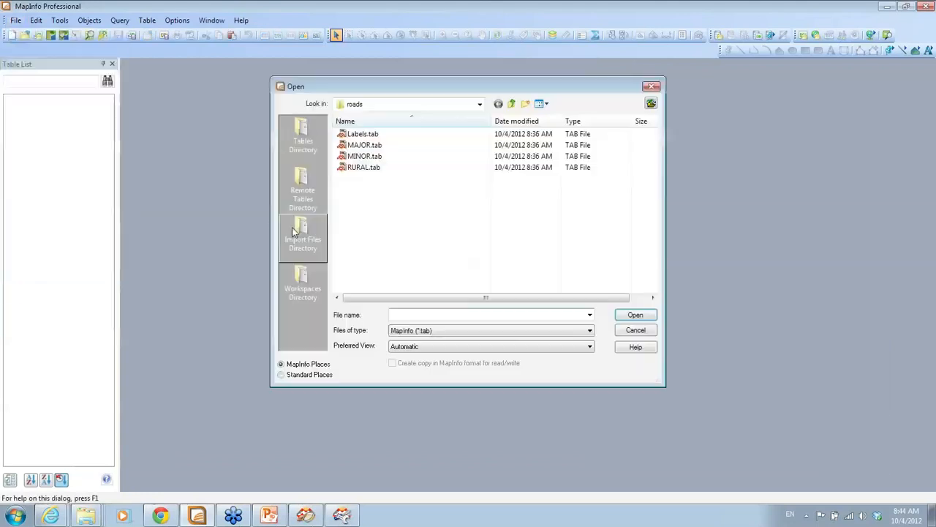
Open DEM_Elevation, DEM_Ramped, Labels_Elevation and Labels_Ramp from 3.Raster.Segmentation\result in a map
{"action": "left_click", "coordinate": [512, 103]}
{"action": "left_click", "coordinate": [513, 104]}
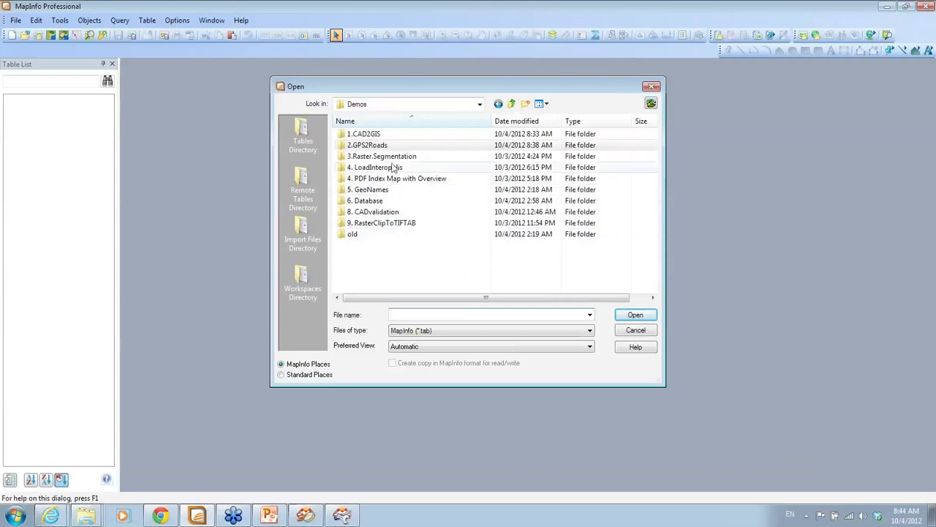
{"action": "double_click", "coordinate": [386, 156]}
{"action": "double_click", "coordinate": [371, 150]}
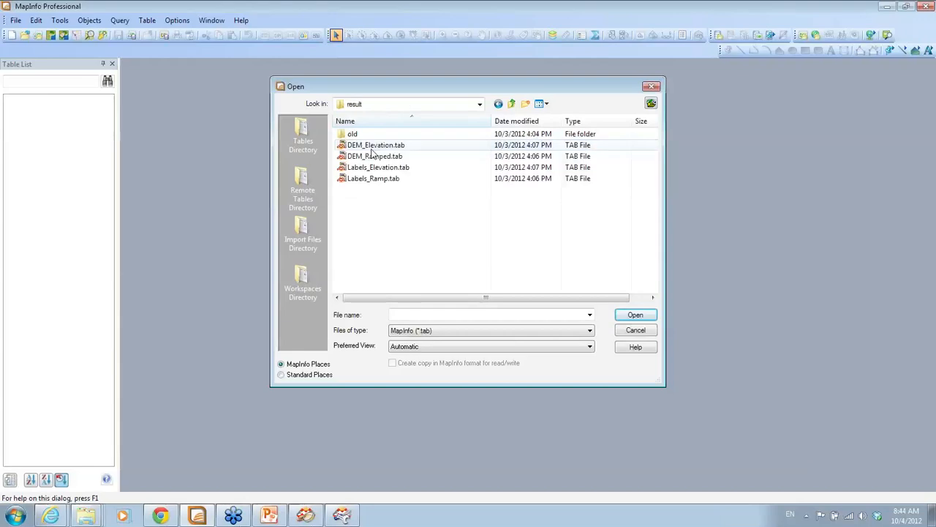
{"action": "left_click", "coordinate": [371, 148]}
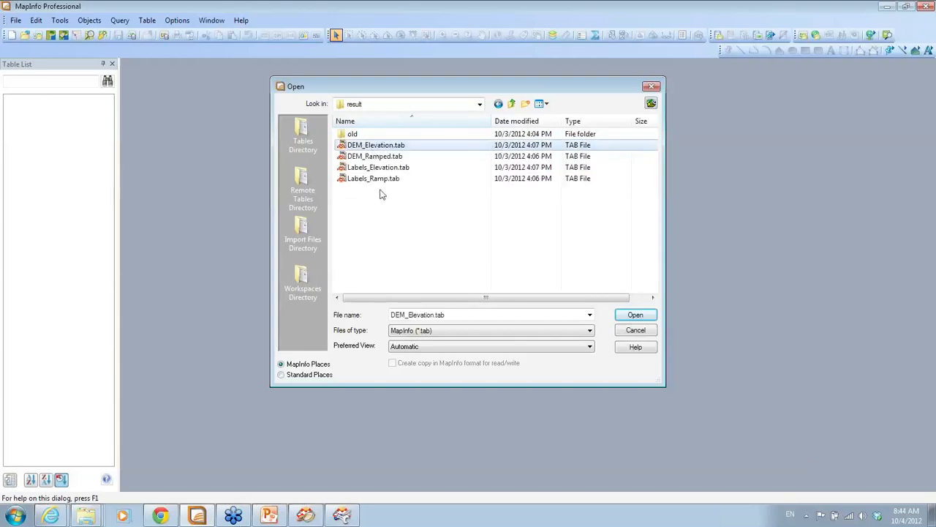
{"action": "left_click", "coordinate": [381, 179], "text": "shift"}
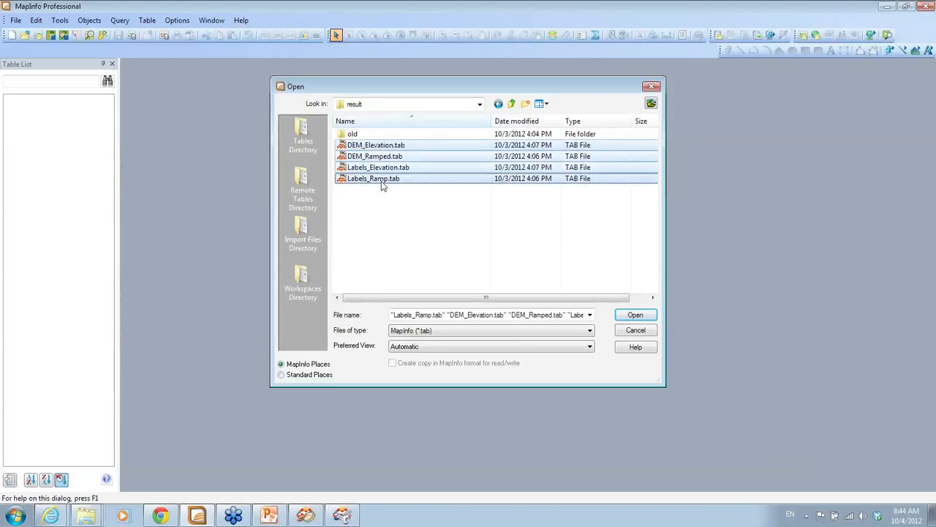
{"action": "left_click", "coordinate": [634, 316]}
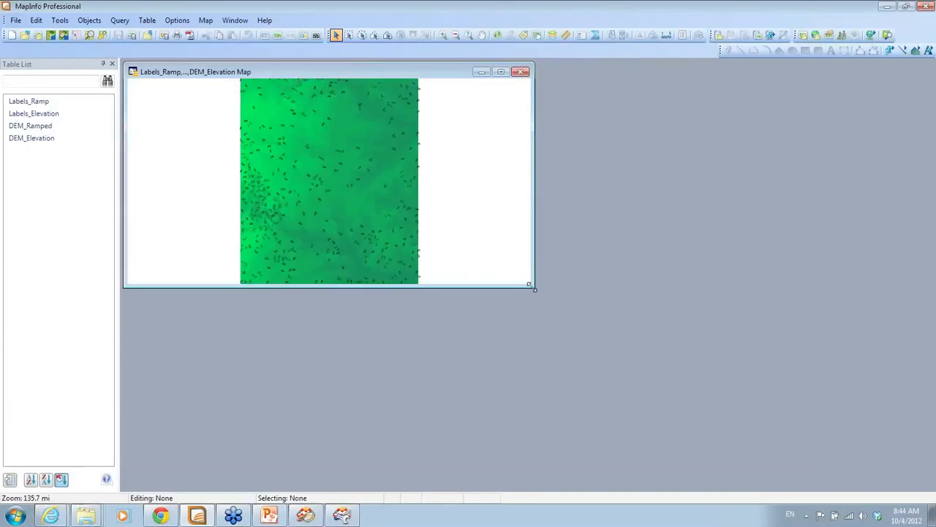
Enlarge the map window and zoom in on part of the elevation surface
{"action": "left_click_drag", "start_coordinate": [533, 286], "coordinate": [620, 431]}
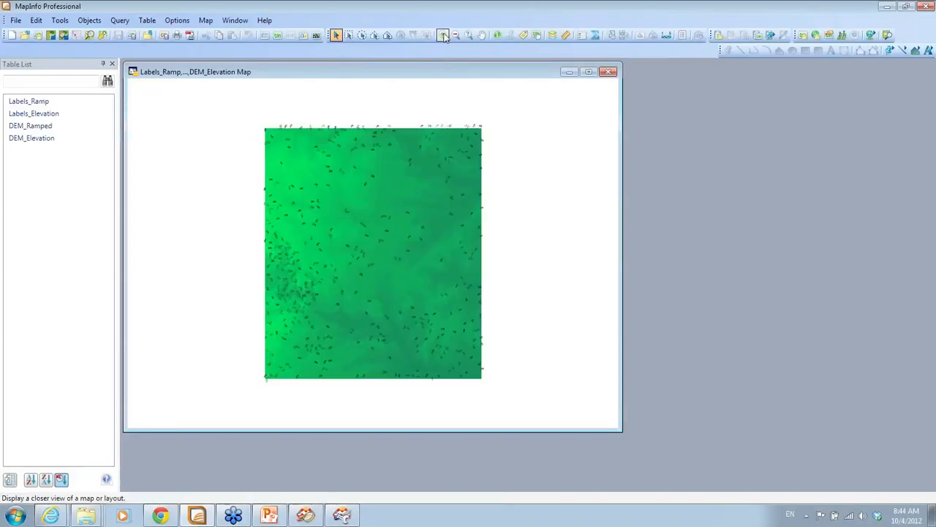
{"action": "left_click", "coordinate": [442, 34]}
{"action": "left_click_drag", "start_coordinate": [376, 302], "coordinate": [470, 353]}
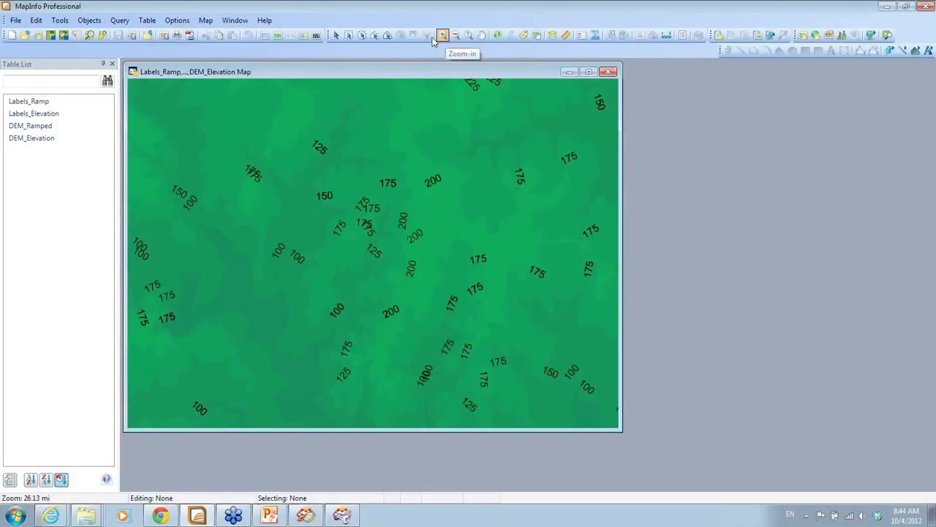
Query a spot with the Info tool to confirm it reads 150, then close the readout
{"action": "left_click", "coordinate": [498, 35]}
{"action": "left_click", "coordinate": [511, 292]}
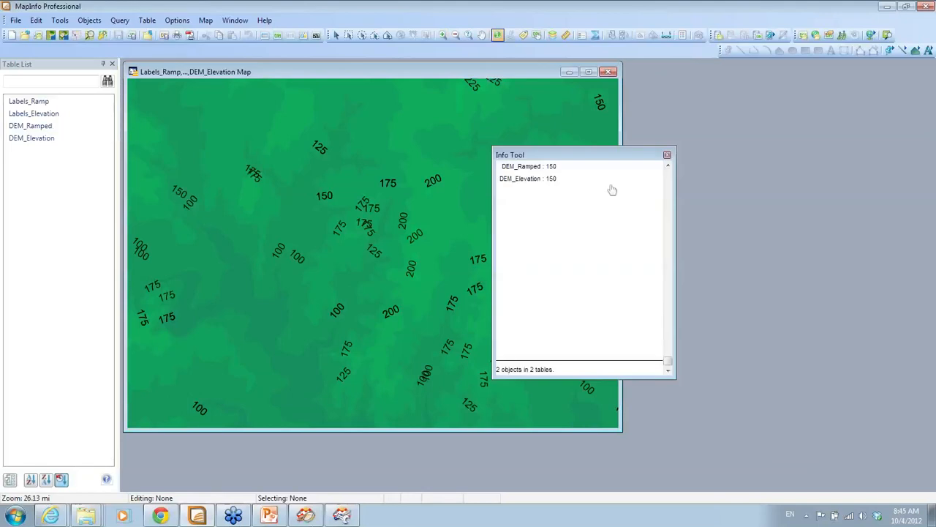
{"action": "left_click", "coordinate": [667, 154]}
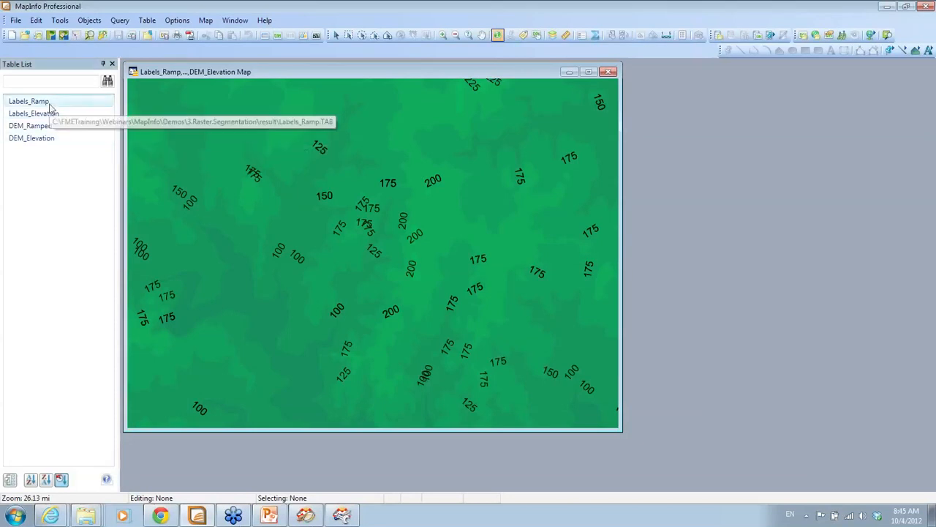
Close DEM_Ramped to reveal the coloured elevation zones, then switch to PowerPoint's slide 31
{"action": "right_click", "coordinate": [50, 132]}
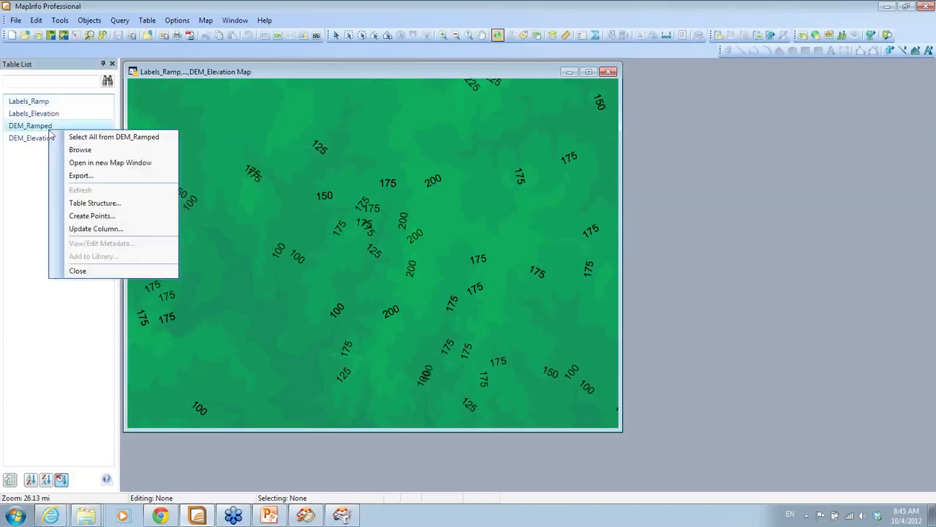
{"action": "left_click", "coordinate": [76, 270]}
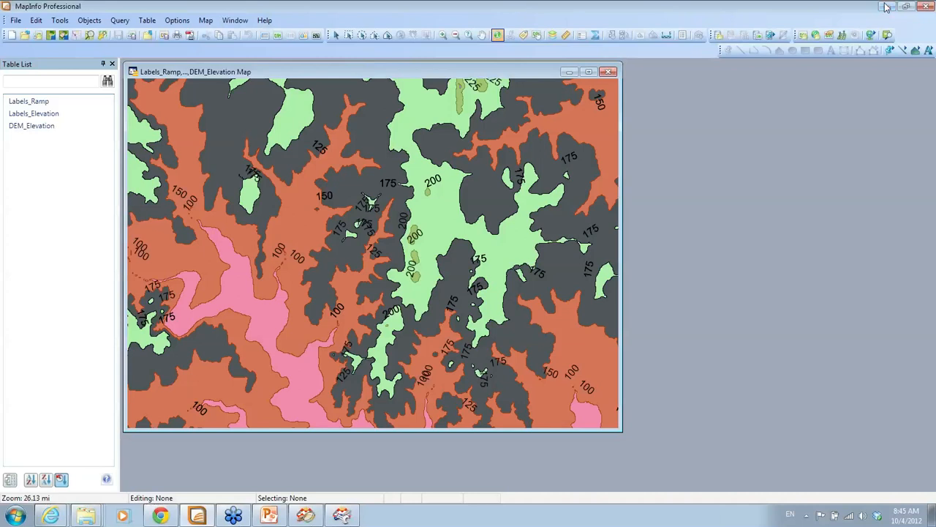
{"action": "left_click", "coordinate": [270, 515]}
{"action": "left_click", "coordinate": [271, 519]}
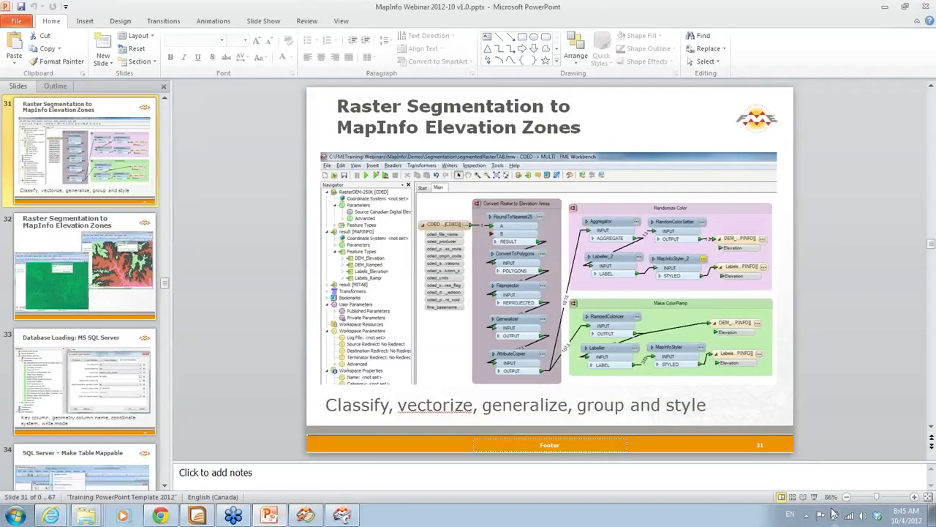
Present the elevation-zones and SQL Server loading slides, then end the show and return to FME Workbench
{"action": "left_click", "coordinate": [812, 498]}
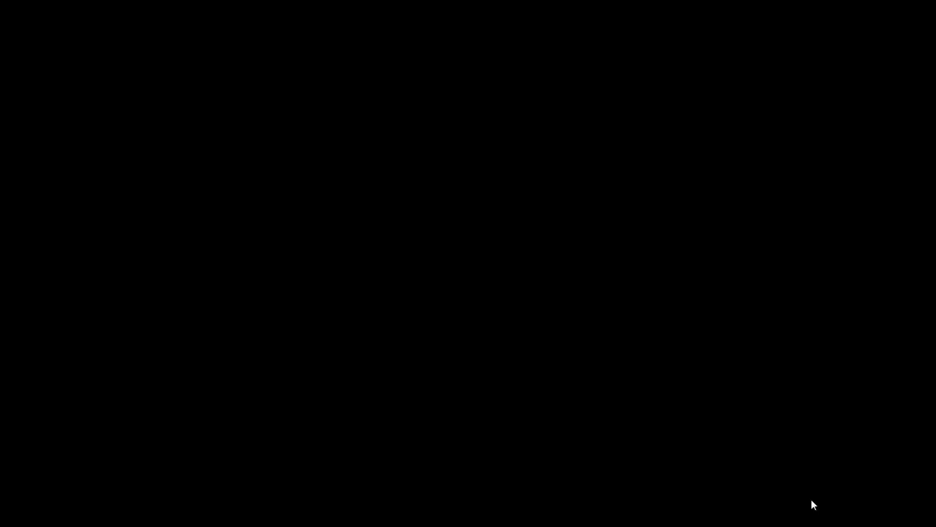
{"action": "key", "text": "Right"}
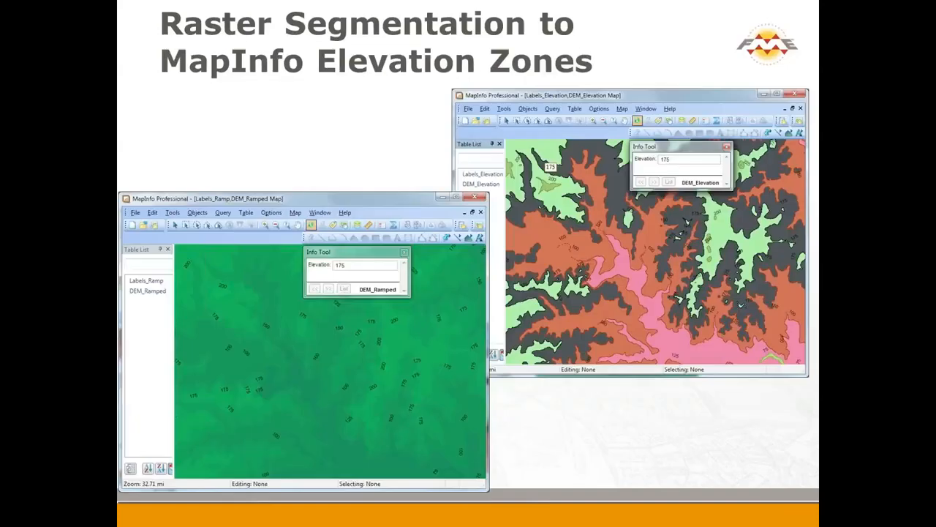
{"action": "key", "text": "Right"}
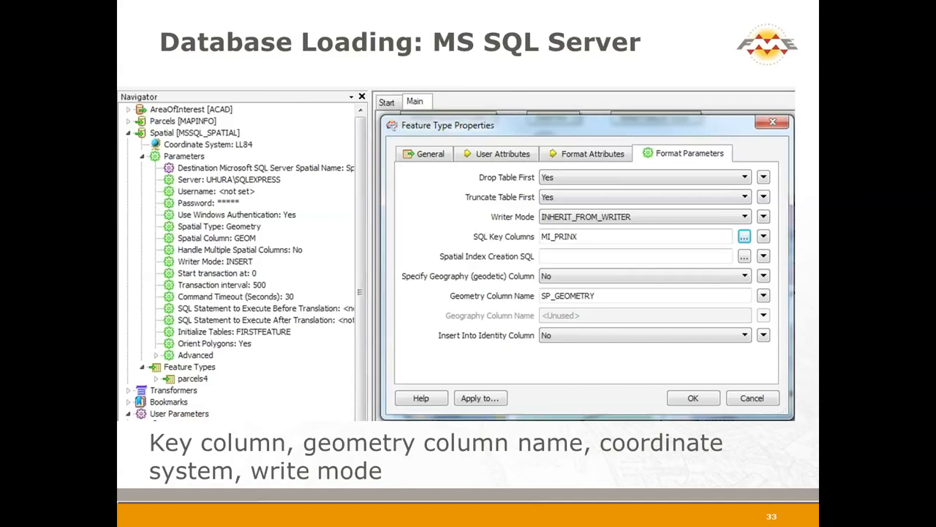
{"action": "key", "text": "Escape"}
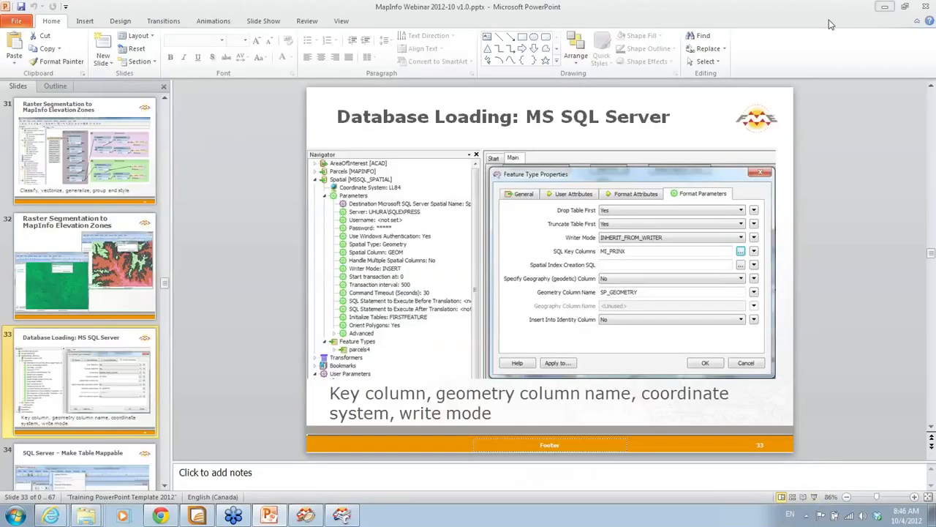
{"action": "left_click", "coordinate": [885, 6]}
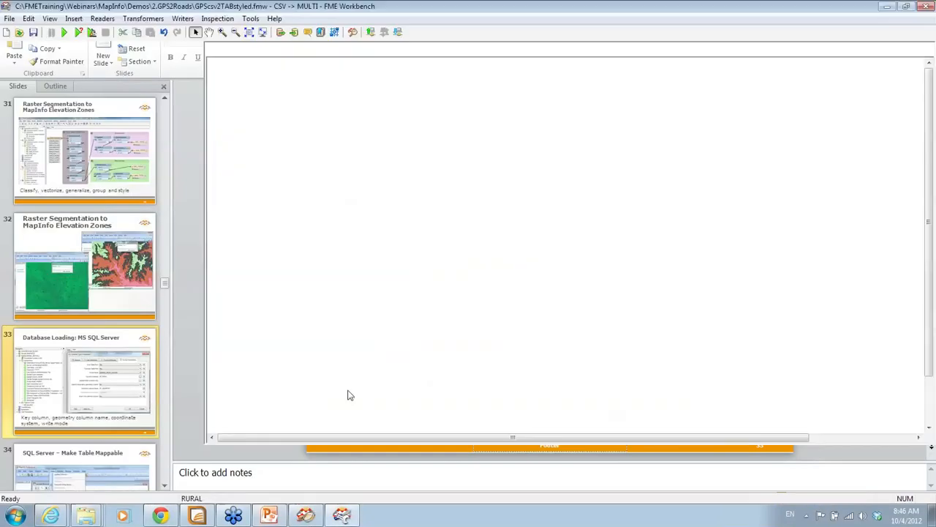
Browse from Demos into 6. Database and open CAD2GISsql.fmw
{"action": "left_click", "coordinate": [886, 6]}
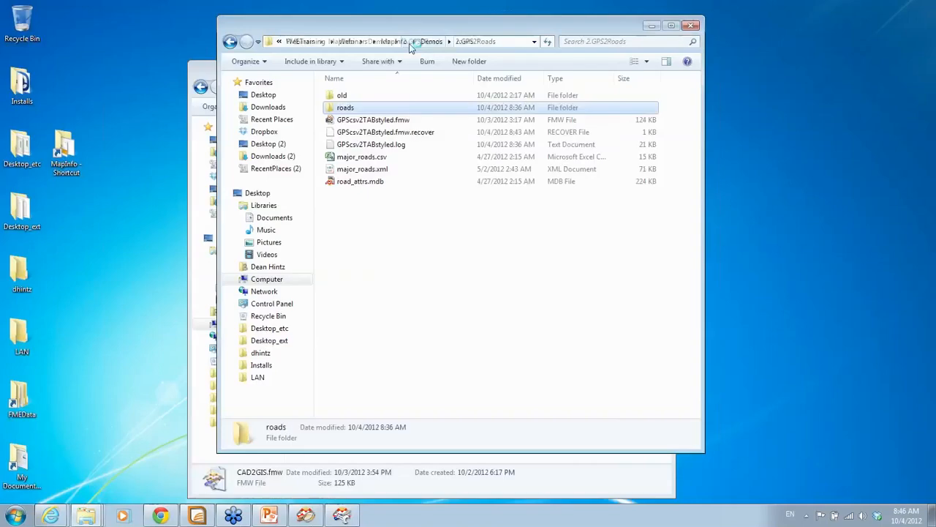
{"action": "left_click", "coordinate": [430, 42]}
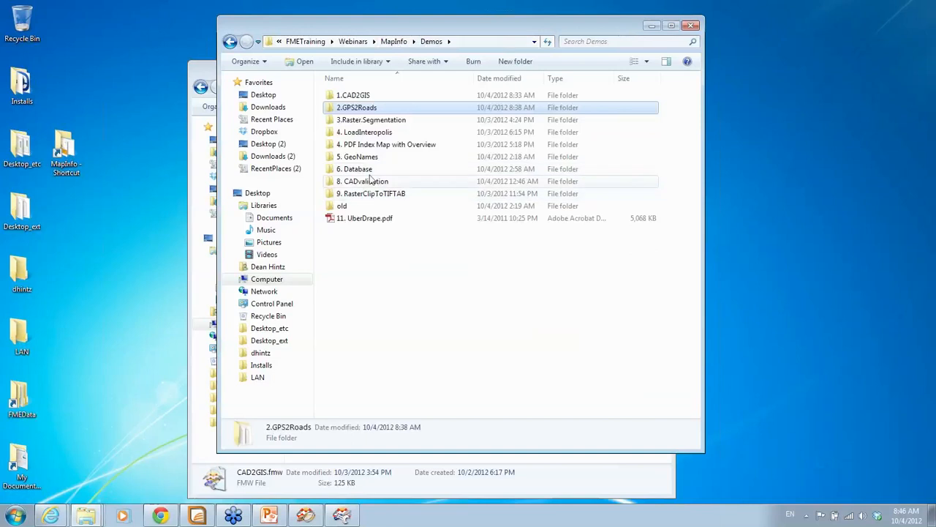
{"action": "double_click", "coordinate": [369, 170]}
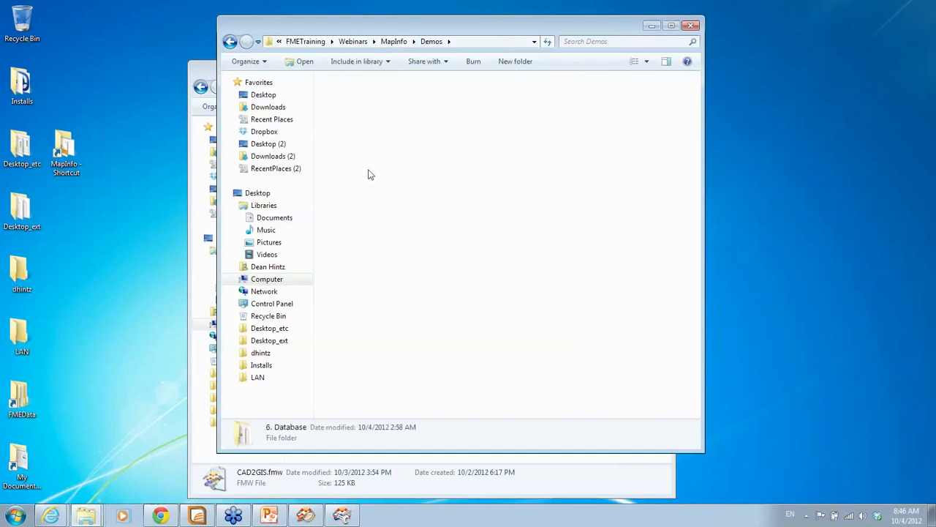
{"action": "double_click", "coordinate": [376, 107]}
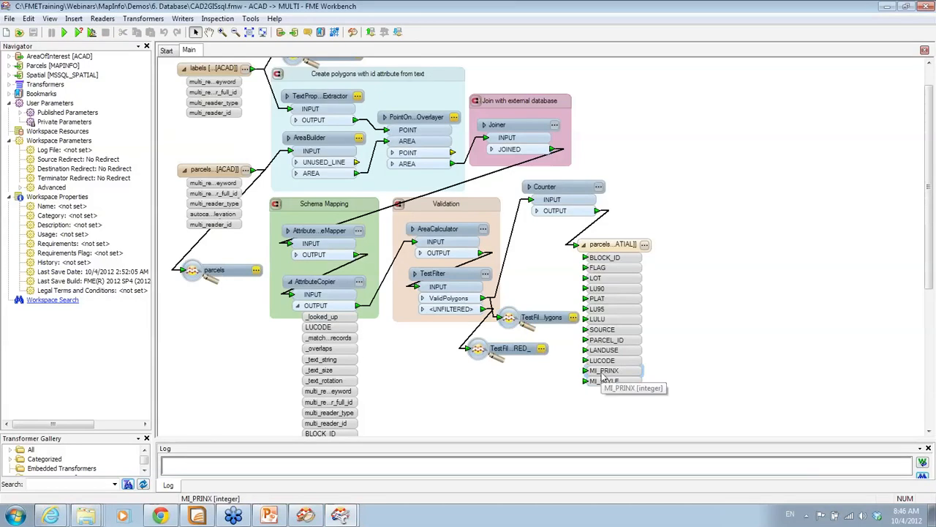
Review the parcels SQL Server writer's format parameters and close without changes
{"action": "double_click", "coordinate": [602, 375]}
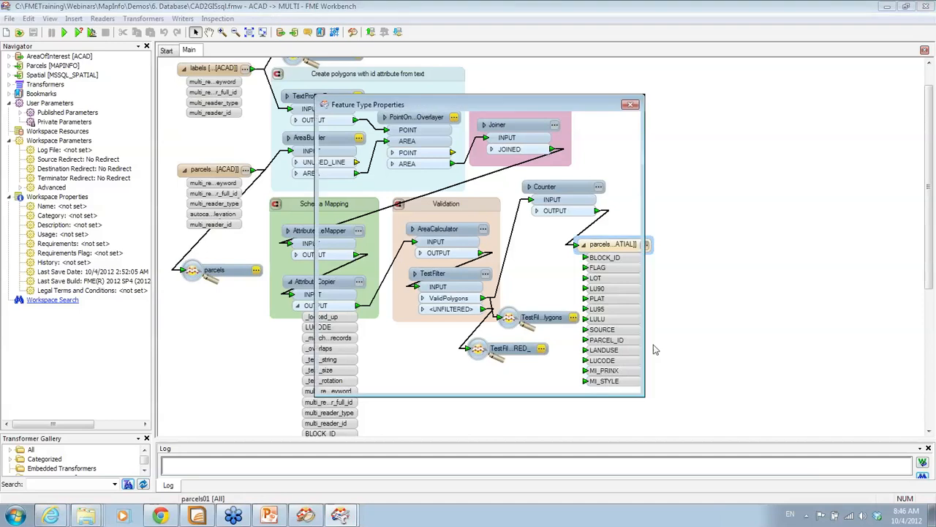
{"action": "left_click", "coordinate": [567, 125]}
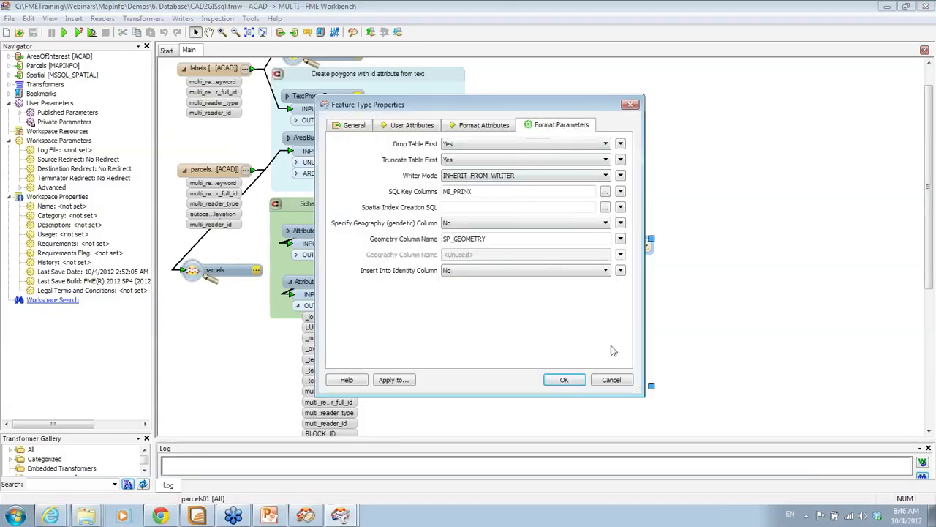
{"action": "left_click", "coordinate": [610, 379]}
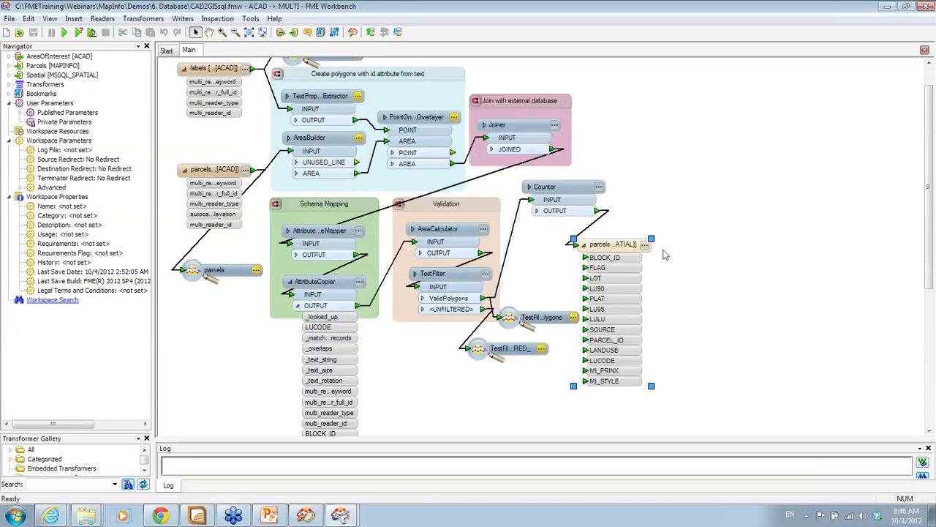
Rename the output feature type from parcels01 to parcels02 and run the translation
{"action": "left_click", "coordinate": [644, 244]}
{"action": "left_click", "coordinate": [488, 156]}
{"action": "key", "text": "BackSpace"}
{"action": "type", "text": "2"}
{"action": "left_click", "coordinate": [563, 380]}
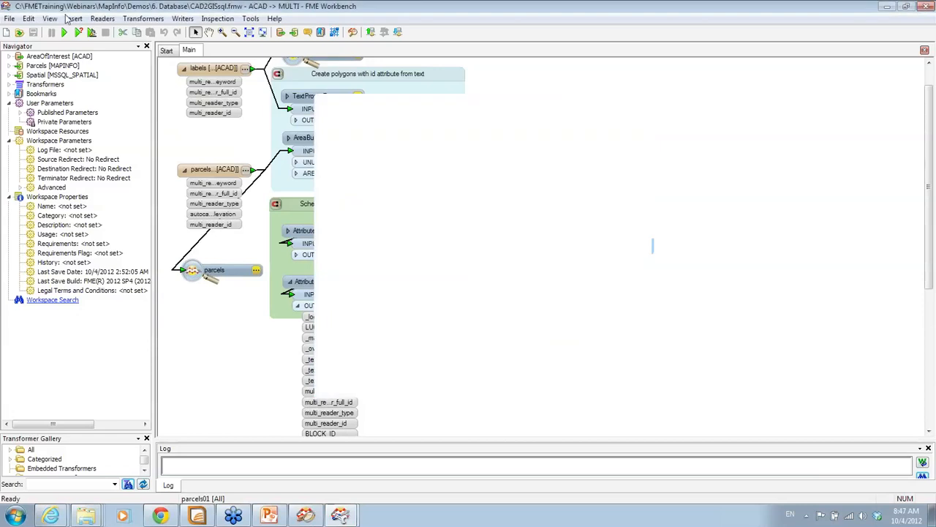
{"action": "left_click", "coordinate": [64, 32]}
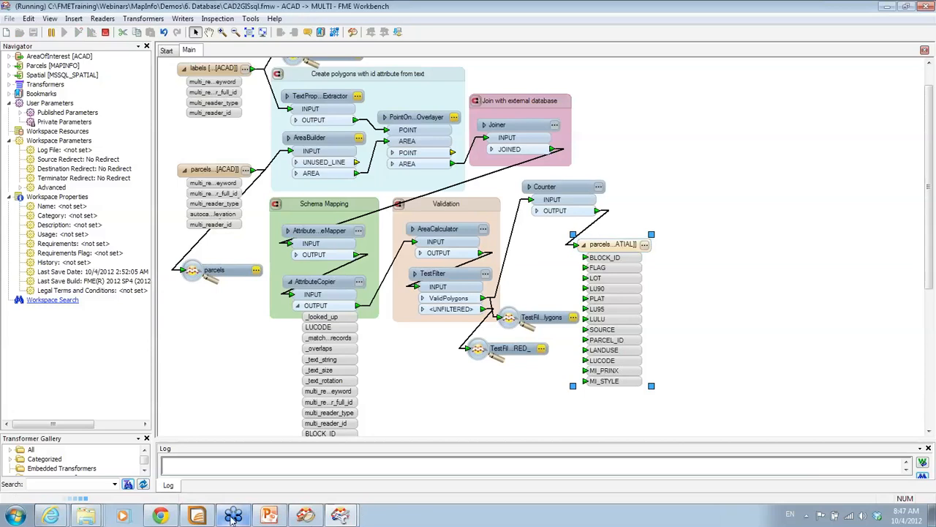
In MapInfo, close all tables and the elevation map, then minimize the window
{"action": "mouse_move", "coordinate": [204, 521]}
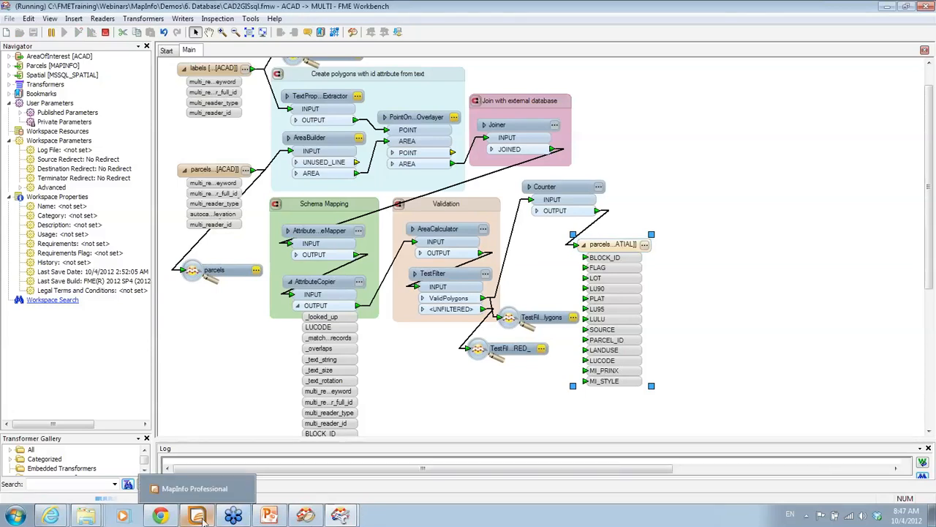
{"action": "left_click", "coordinate": [205, 521]}
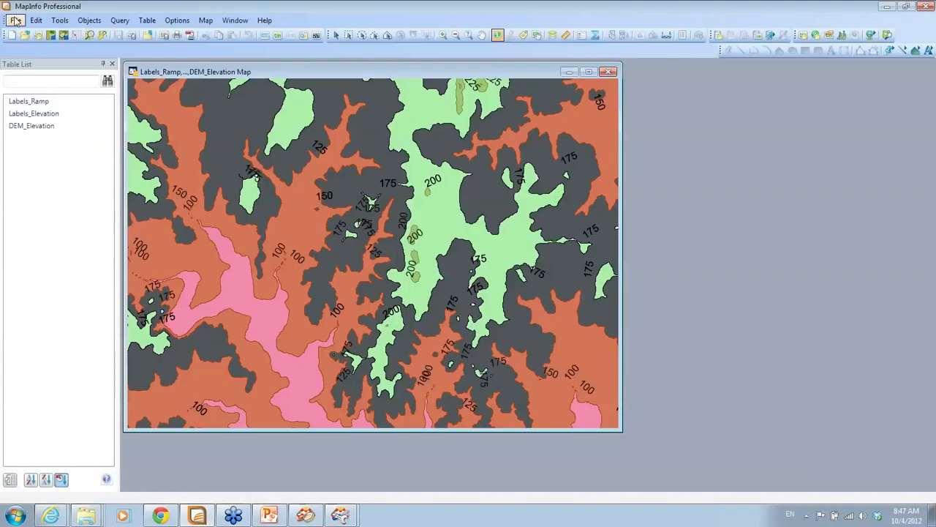
{"action": "left_click", "coordinate": [16, 20]}
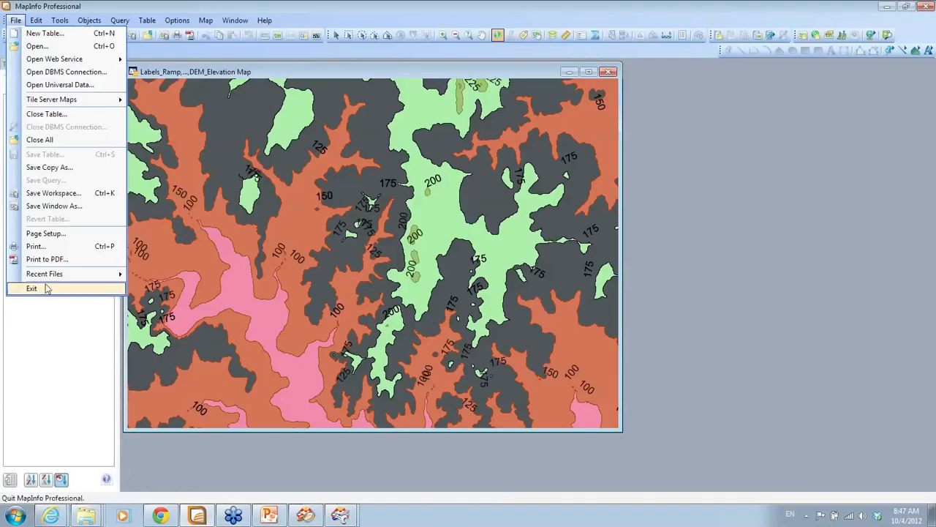
{"action": "left_click", "coordinate": [44, 139]}
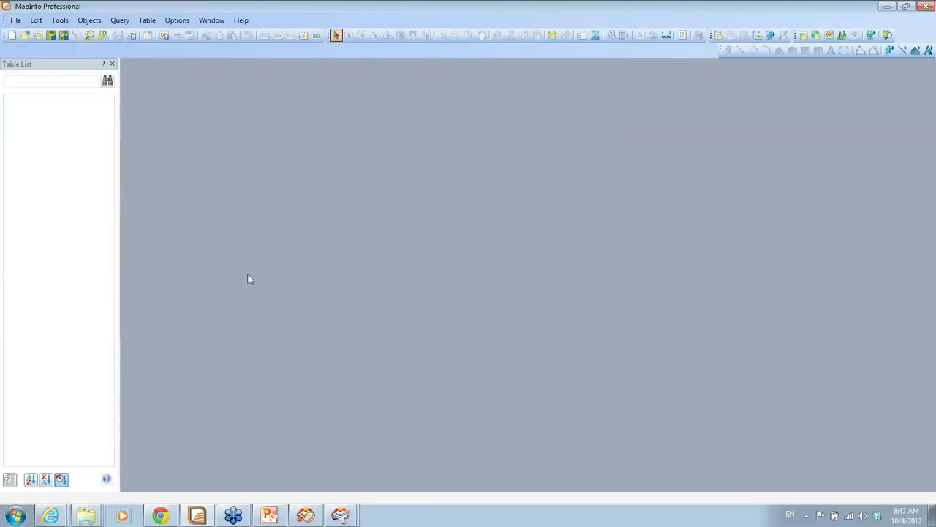
{"action": "left_click", "coordinate": [887, 7]}
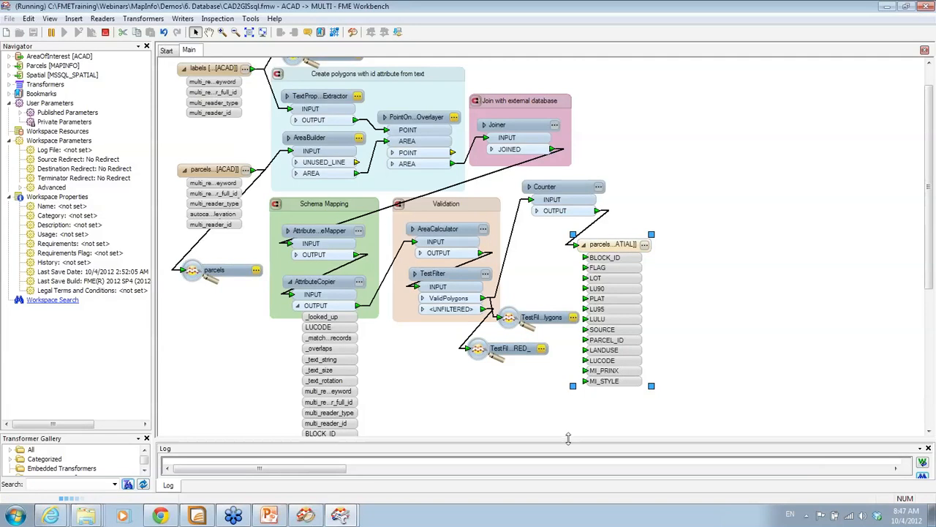
Confirm the translation succeeded in the enlarged Log, minimize the Universal Viewer, and bring MapInfo forward
{"action": "left_click_drag", "start_coordinate": [569, 442], "coordinate": [569, 414]}
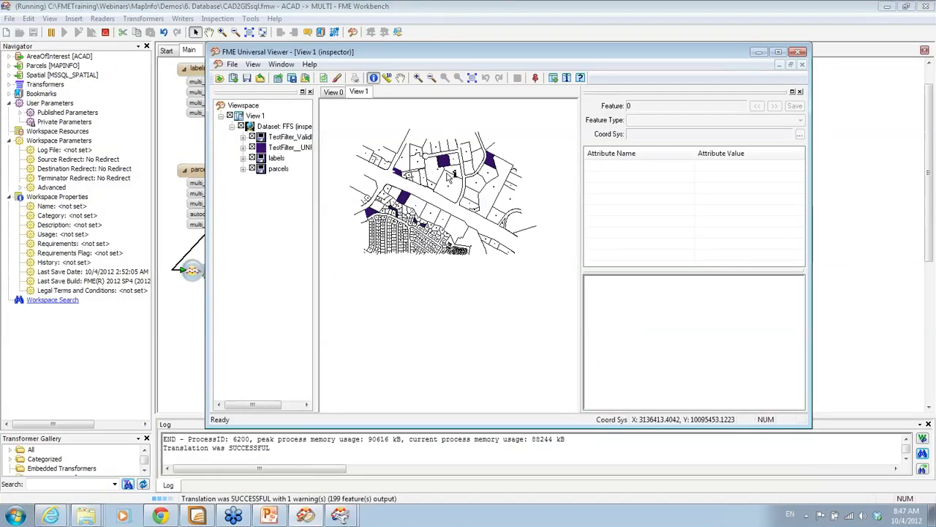
{"action": "left_click", "coordinate": [759, 53]}
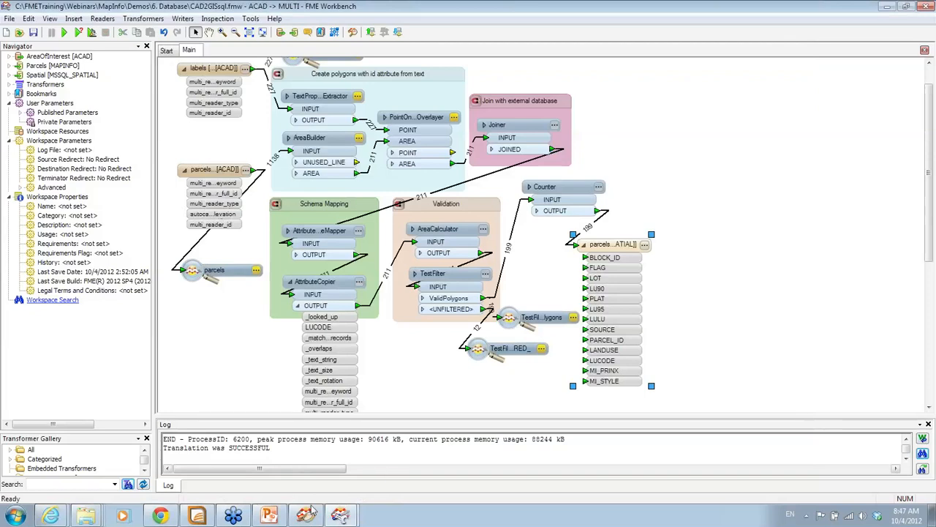
{"action": "left_click", "coordinate": [309, 512]}
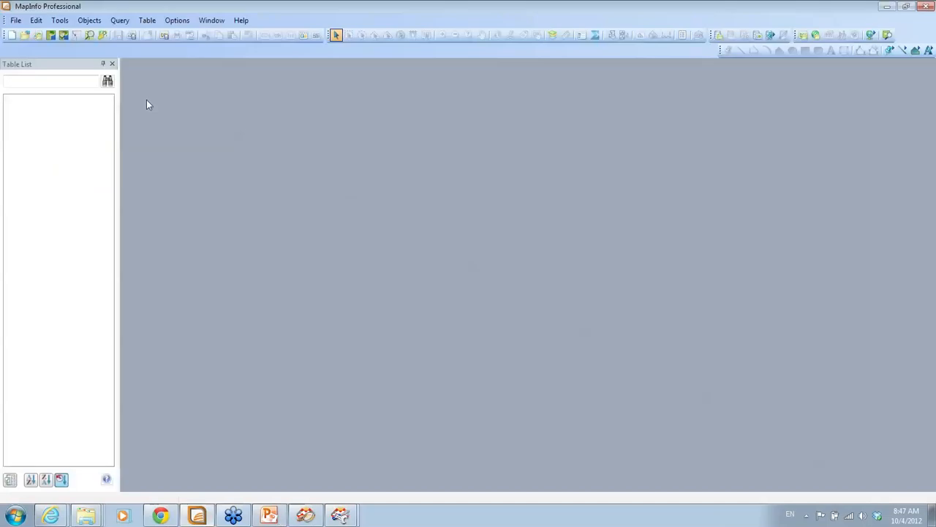
{"action": "left_click", "coordinate": [14, 20]}
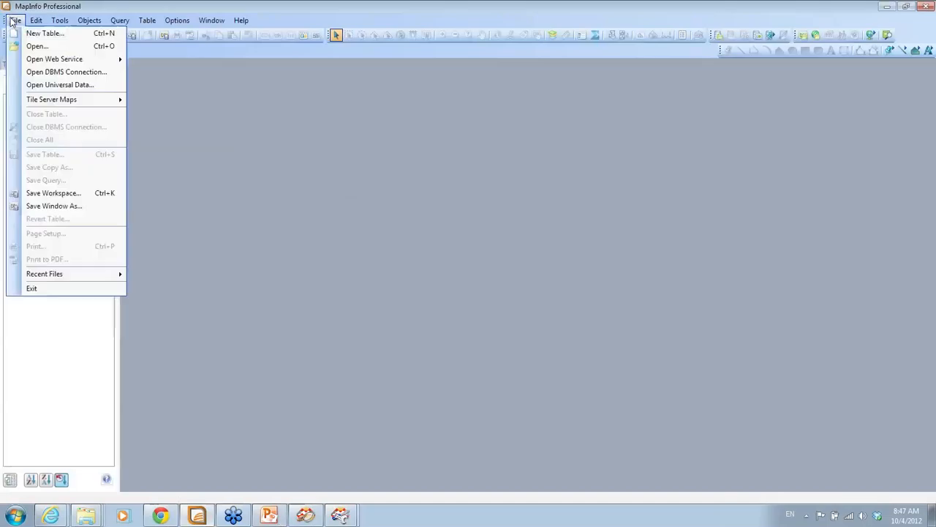
Open a DBMS connection to the SQLSpatial machine data source
{"action": "left_click", "coordinate": [44, 72]}
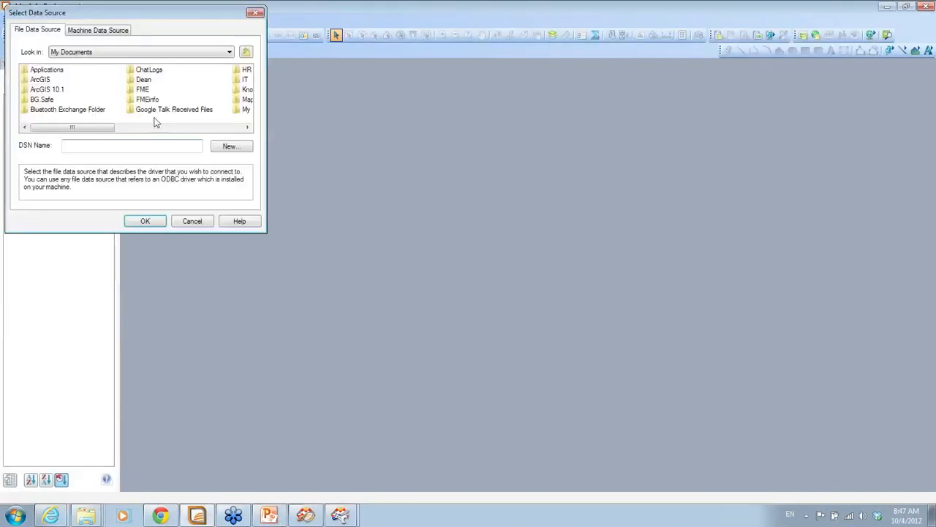
{"action": "left_click", "coordinate": [110, 31]}
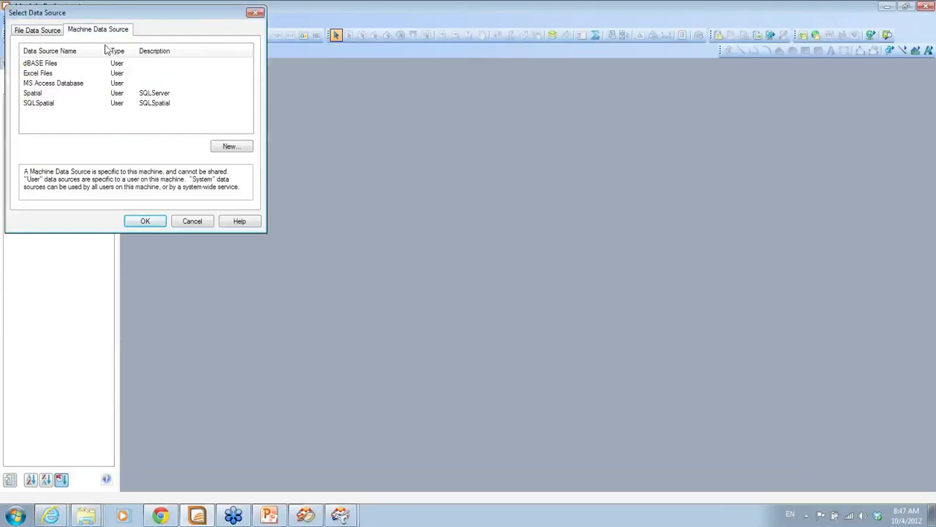
{"action": "left_click", "coordinate": [40, 103]}
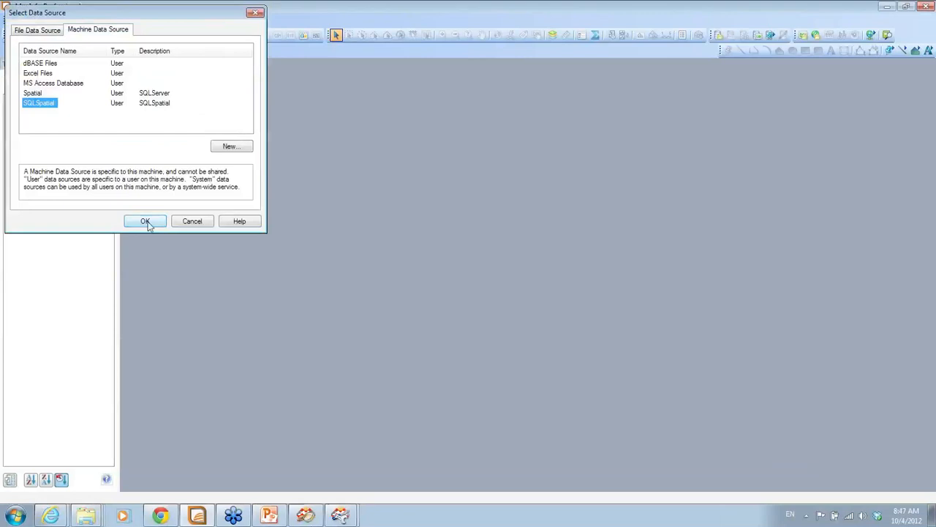
{"action": "left_click", "coordinate": [146, 222]}
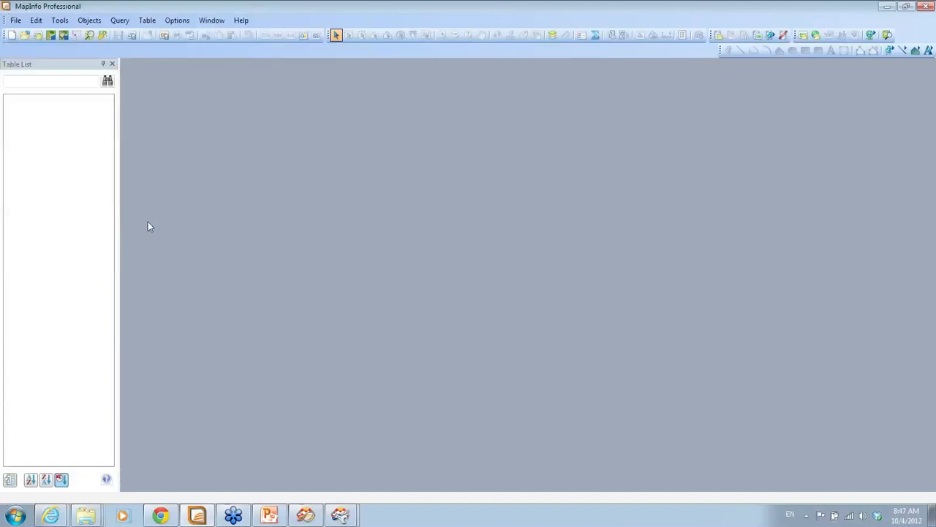
Open the parcels02 table from SQLSpatial with default download options, listing its 199 records
{"action": "left_click", "coordinate": [17, 20]}
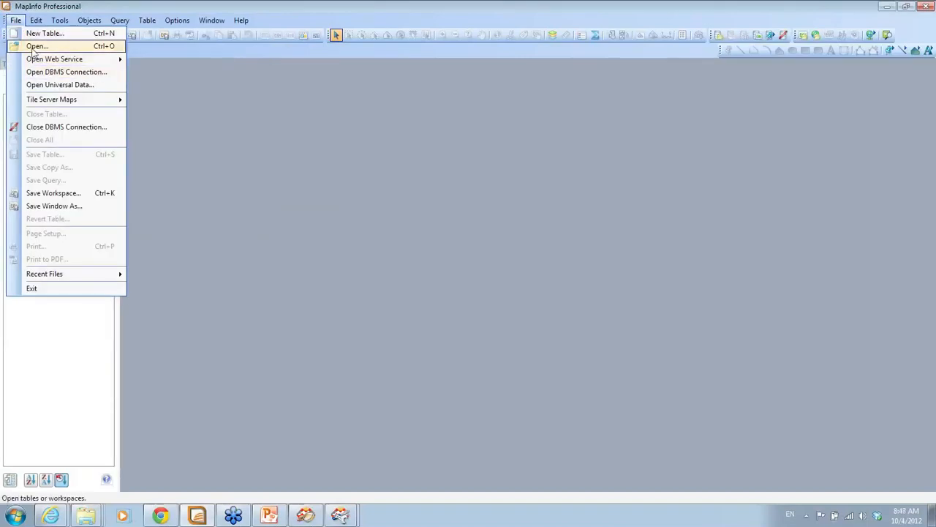
{"action": "left_click", "coordinate": [33, 47]}
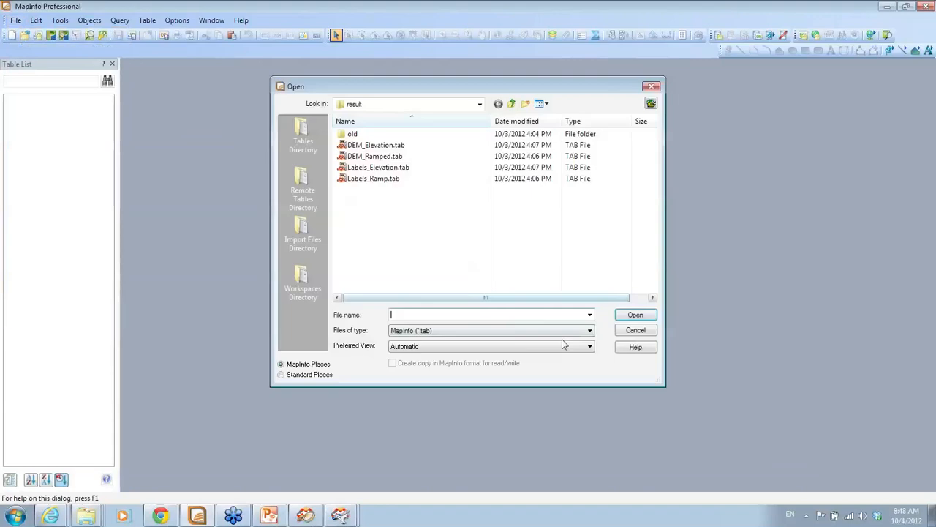
{"action": "left_click", "coordinate": [589, 330]}
{"action": "left_click", "coordinate": [544, 424]}
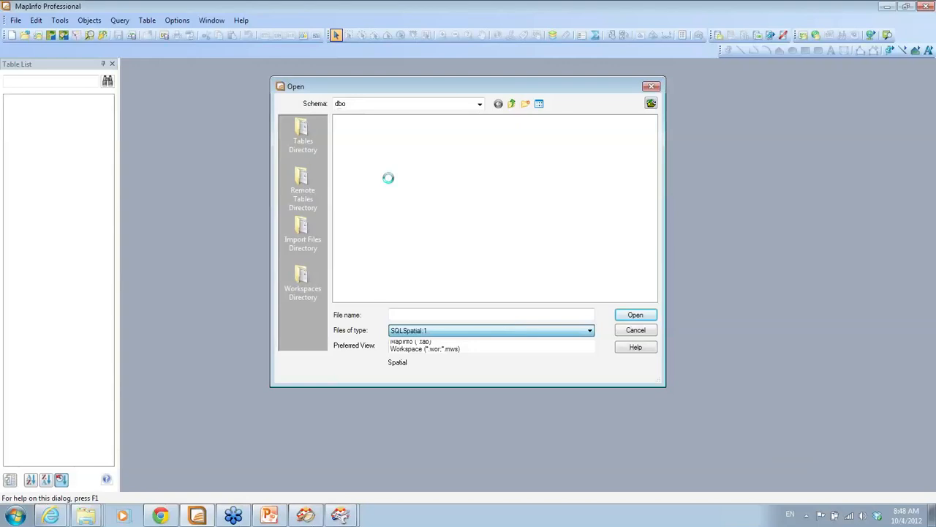
{"action": "left_click", "coordinate": [349, 147]}
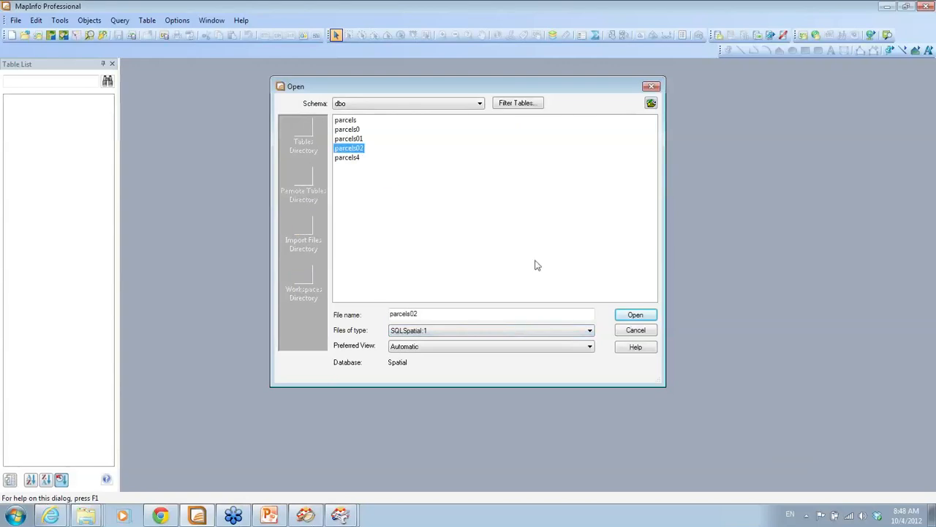
{"action": "left_click", "coordinate": [636, 315]}
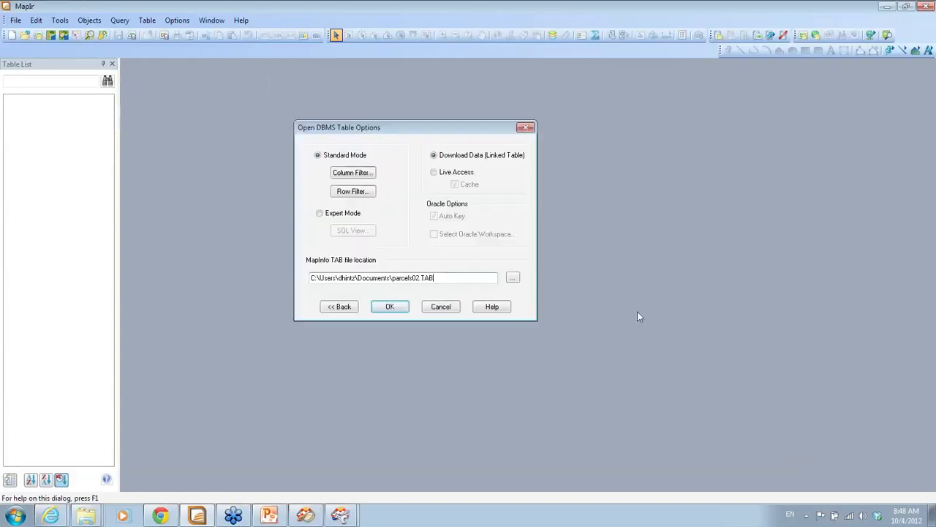
{"action": "left_click", "coordinate": [377, 303]}
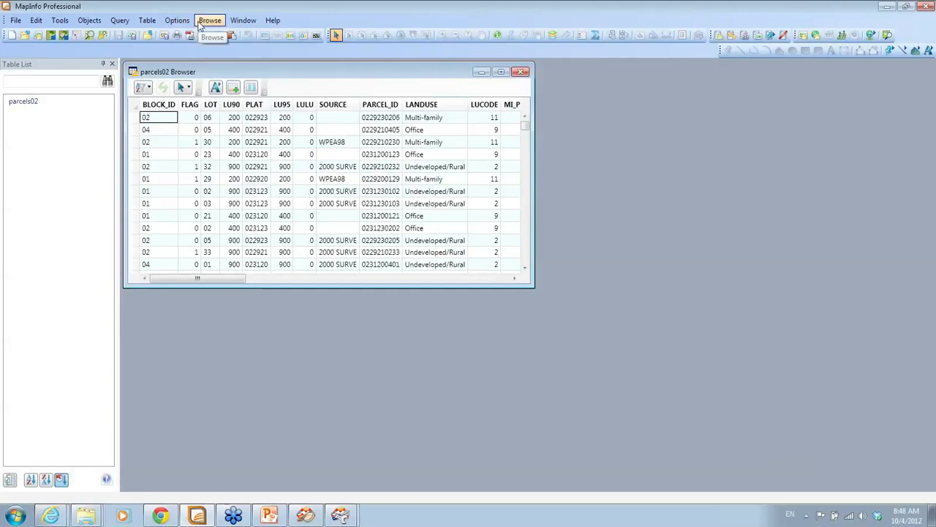
Make parcels02 mappable with SP_GEOMETRY as index column and MI_STYLE as style column
{"action": "left_click", "coordinate": [147, 21]}
{"action": "mouse_move", "coordinate": [208, 180]}
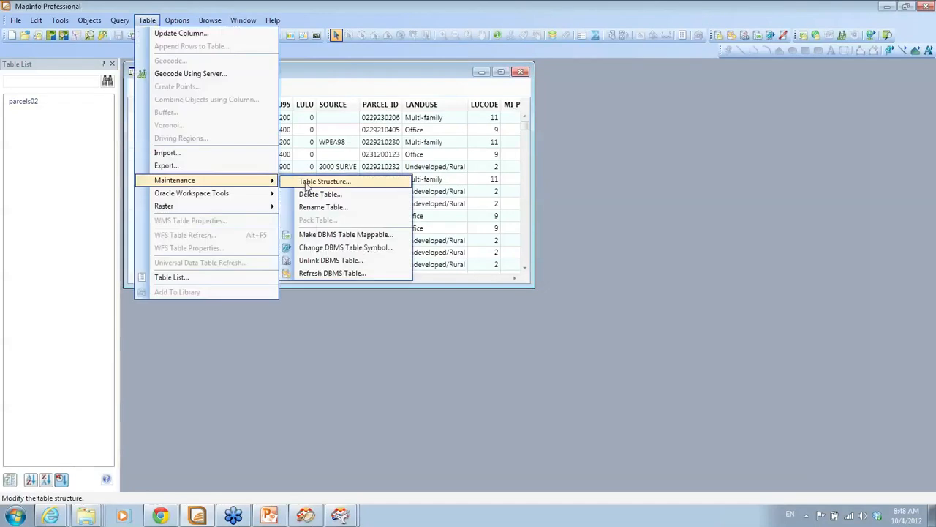
{"action": "left_click", "coordinate": [314, 236]}
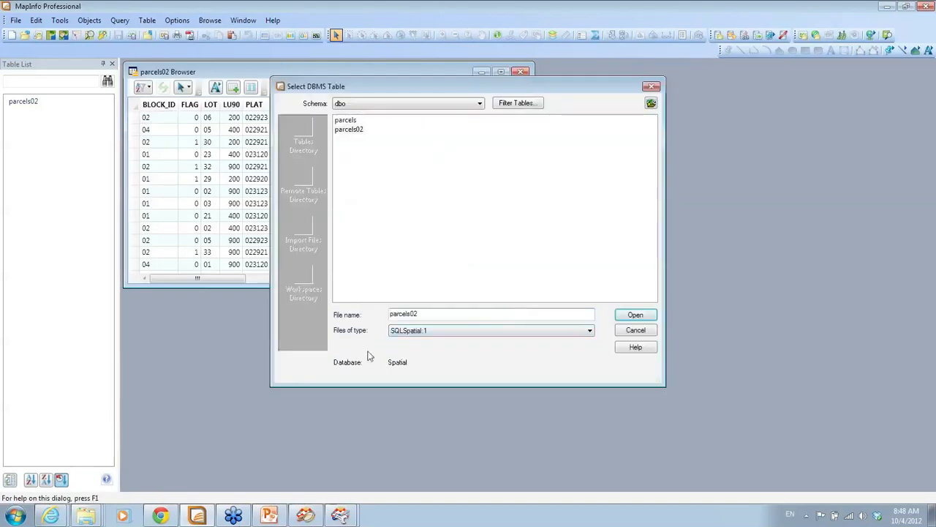
{"action": "left_click", "coordinate": [635, 314]}
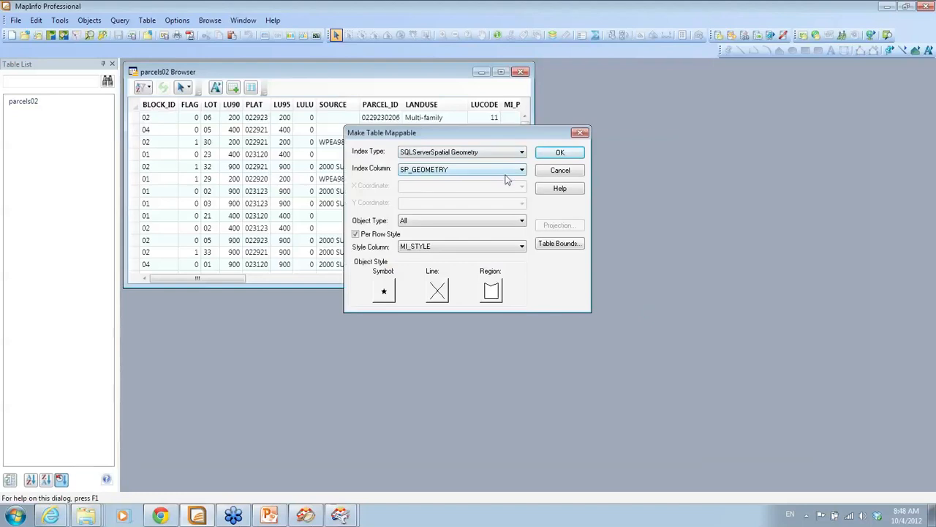
{"action": "left_click", "coordinate": [497, 249]}
{"action": "left_click", "coordinate": [497, 248]}
{"action": "left_click", "coordinate": [497, 249]}
{"action": "left_click", "coordinate": [497, 249]}
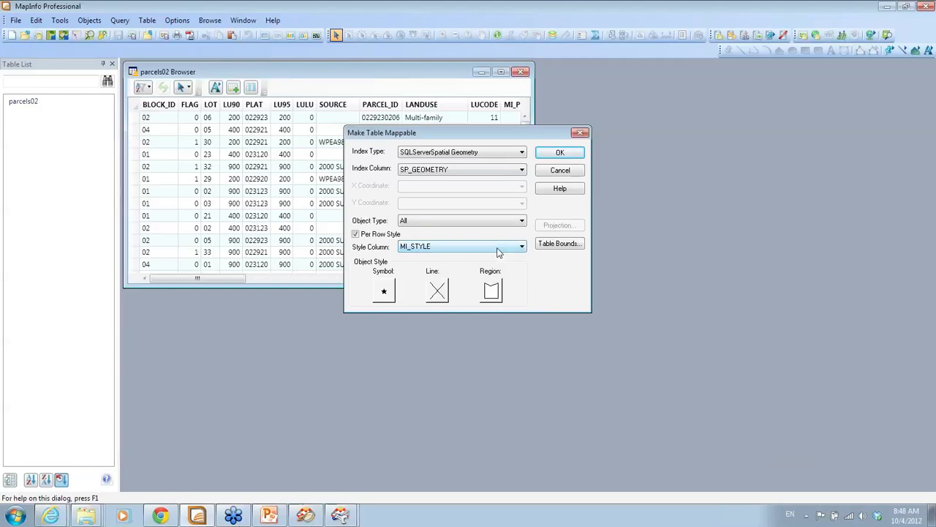
{"action": "left_click", "coordinate": [560, 153]}
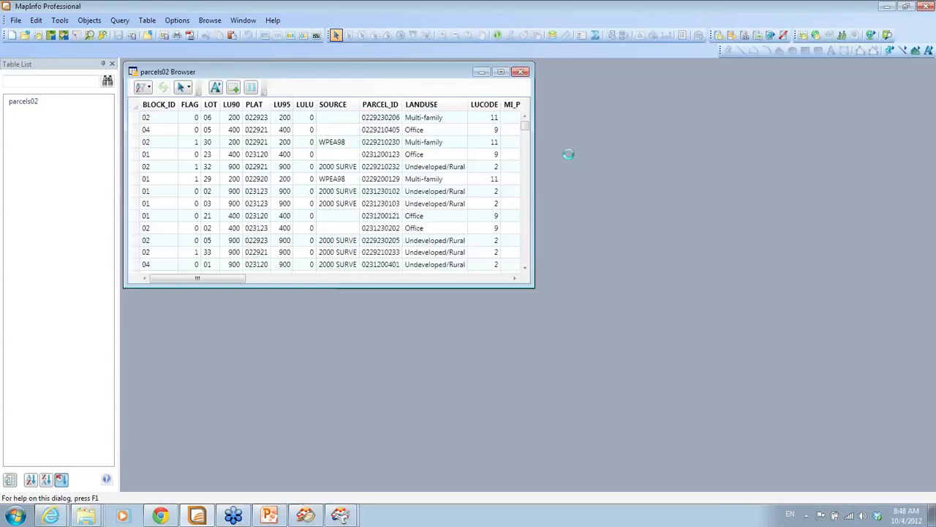
Acknowledge the success message, decline another table, and close the parcels02 browser
{"action": "left_click", "coordinate": [525, 297]}
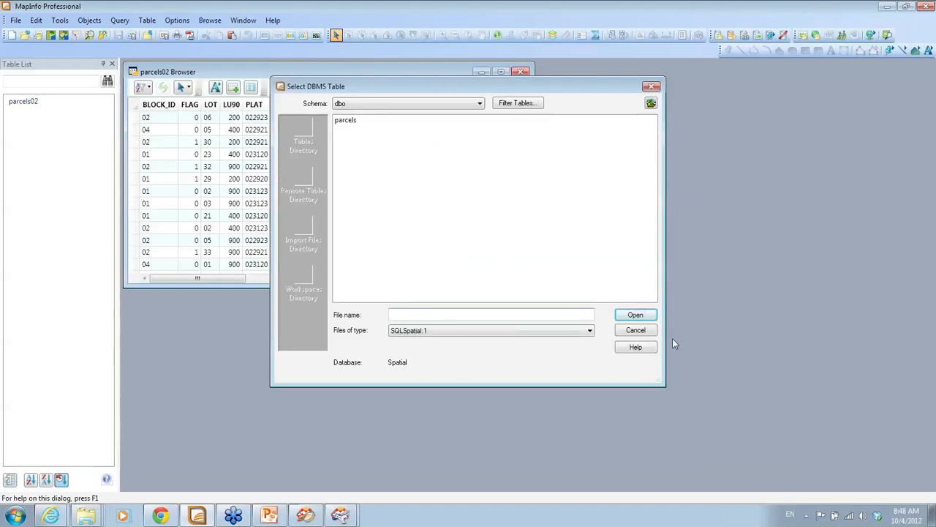
{"action": "left_click", "coordinate": [635, 330]}
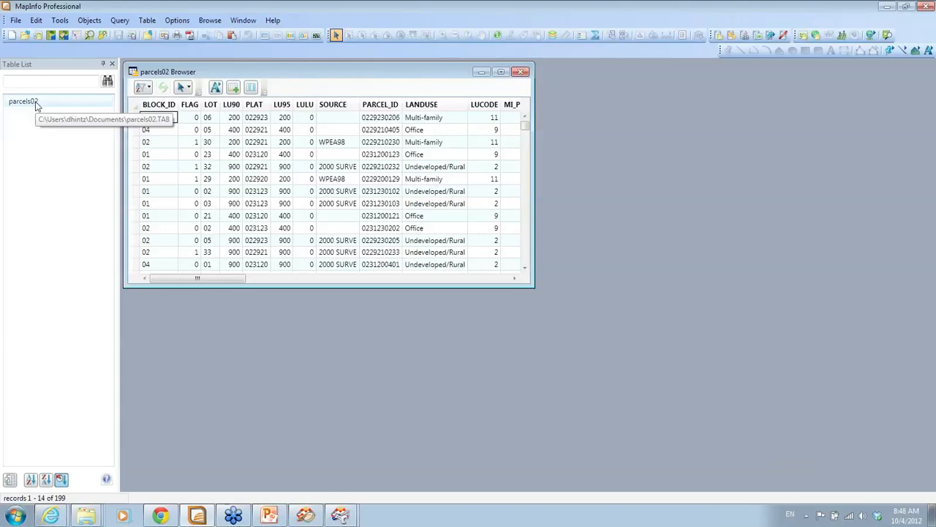
{"action": "left_click", "coordinate": [520, 71]}
Try reopening parcels02, find it already open, and close the parcels02 table instead
{"action": "left_click", "coordinate": [10, 23]}
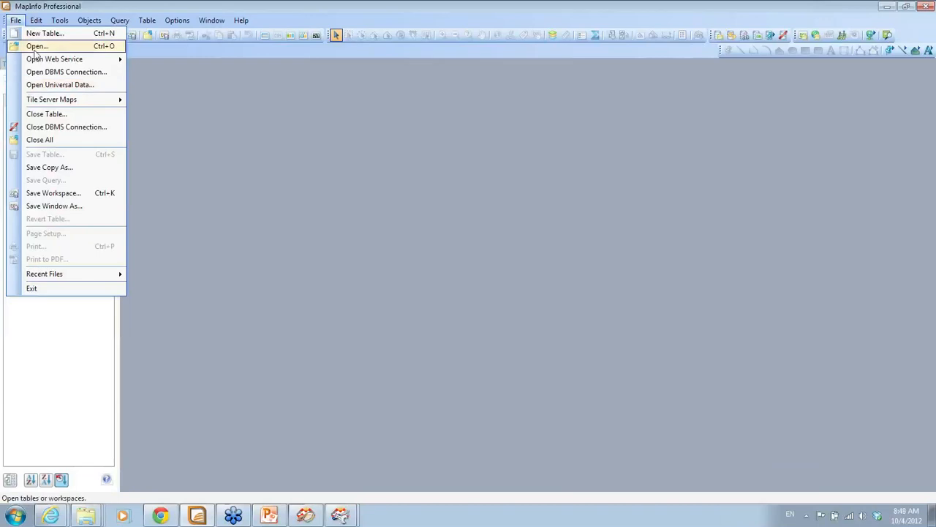
{"action": "left_click", "coordinate": [34, 47]}
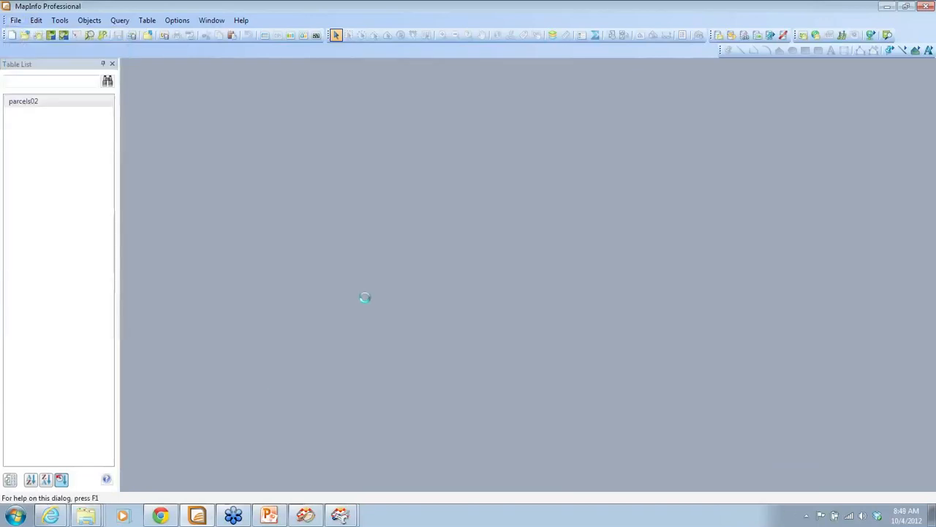
{"action": "left_click", "coordinate": [636, 316]}
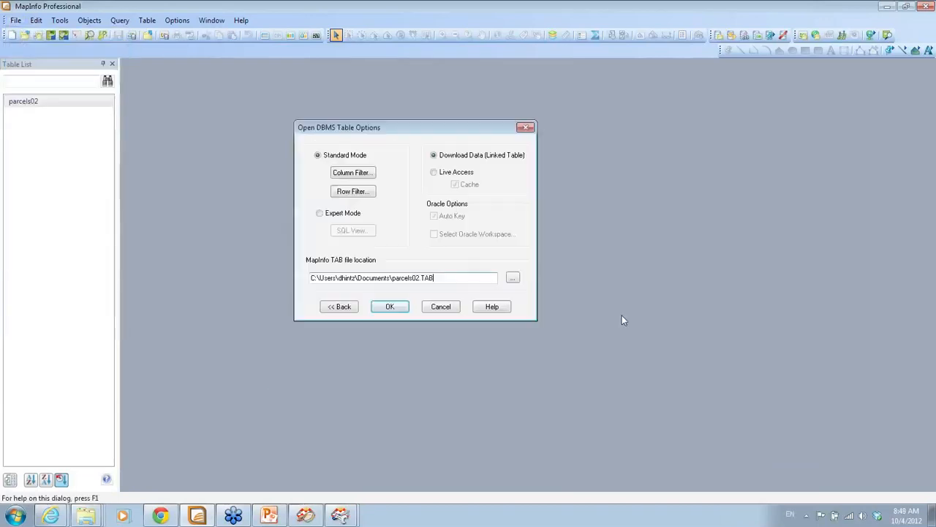
{"action": "left_click", "coordinate": [405, 308]}
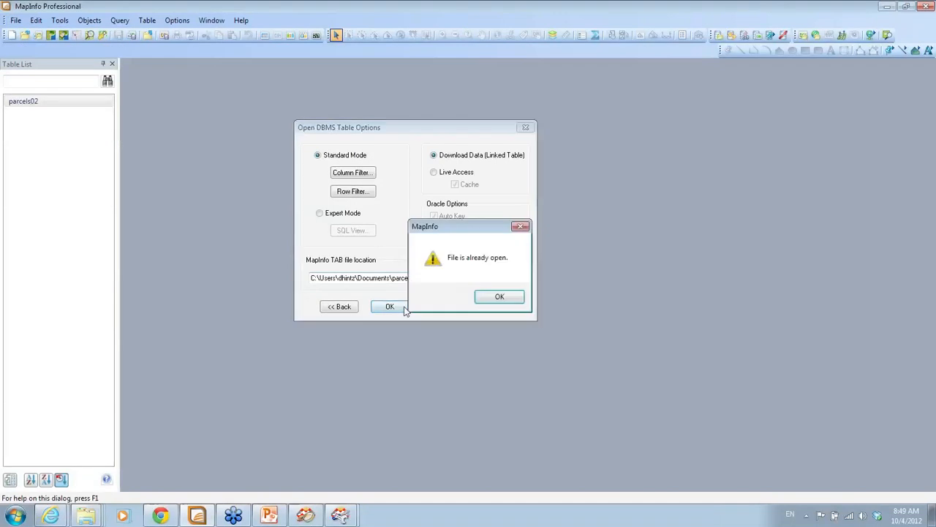
{"action": "left_click", "coordinate": [487, 297]}
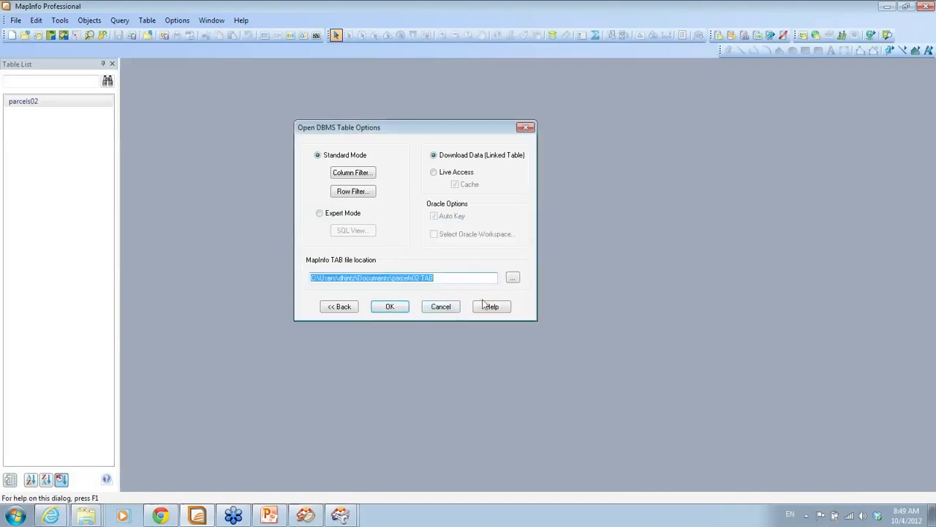
{"action": "left_click", "coordinate": [441, 308]}
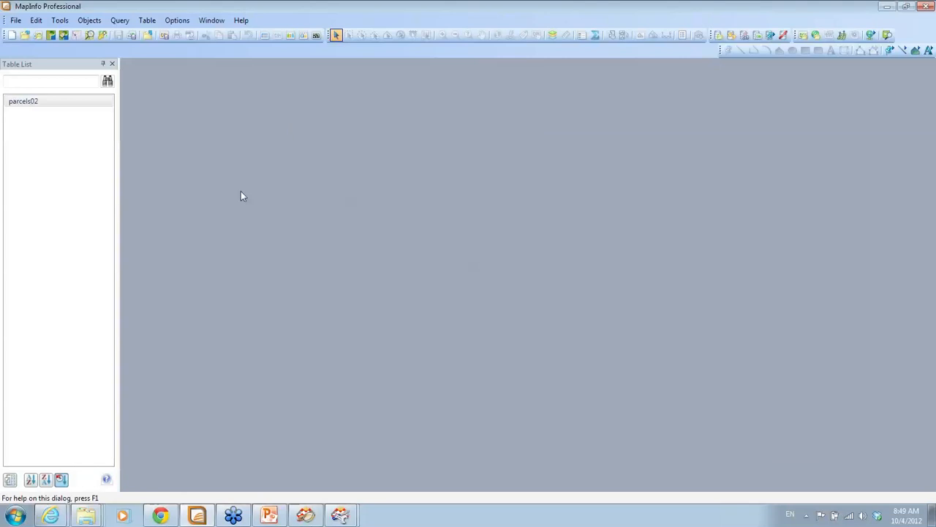
{"action": "left_click", "coordinate": [15, 21]}
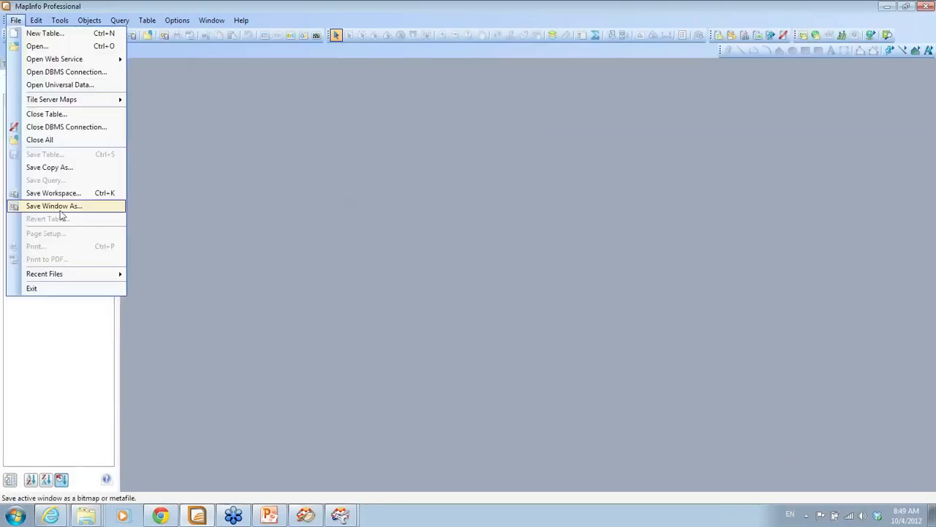
{"action": "left_click", "coordinate": [51, 114]}
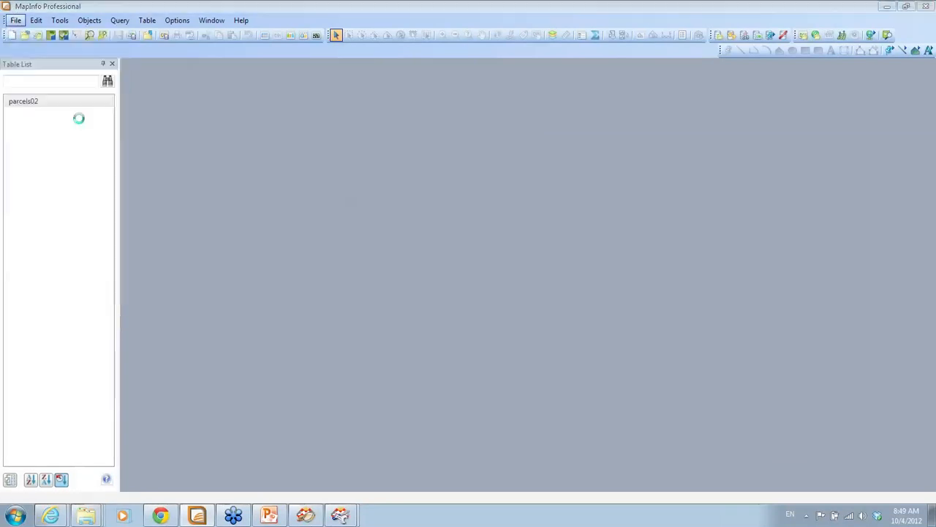
{"action": "left_click", "coordinate": [531, 197]}
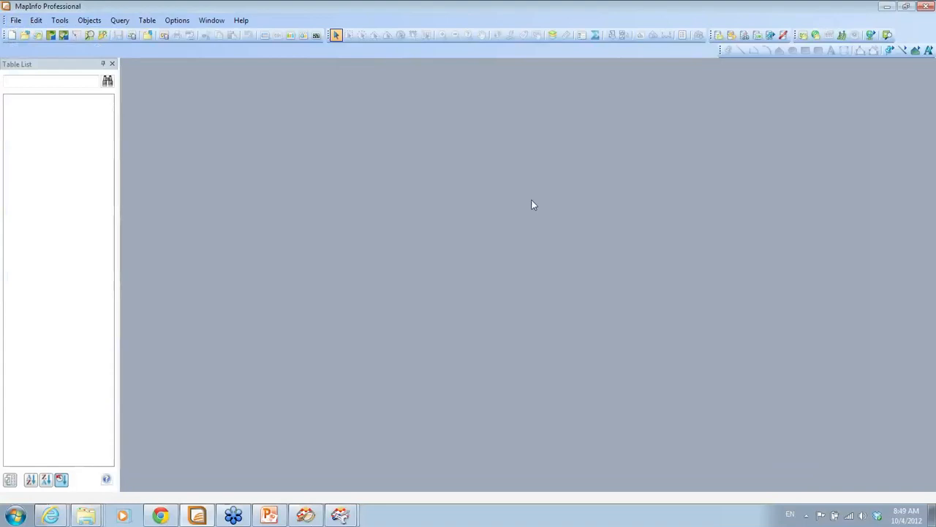
Reopen parcels02 from SQL Server, overwriting parcels02.TAB, and view one parcel's attributes with Info
{"action": "left_click", "coordinate": [15, 20]}
{"action": "left_click", "coordinate": [42, 47]}
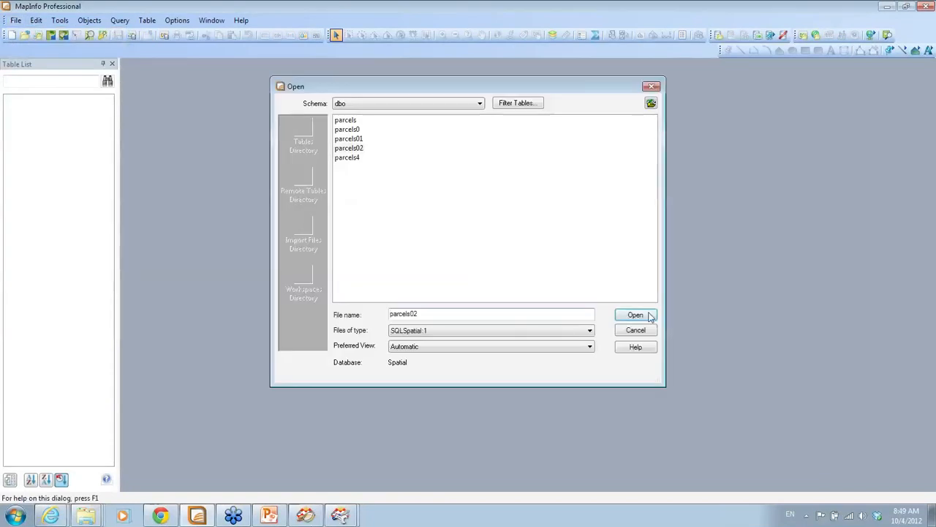
{"action": "left_click", "coordinate": [642, 316]}
{"action": "left_click", "coordinate": [389, 307]}
{"action": "left_click", "coordinate": [402, 261]}
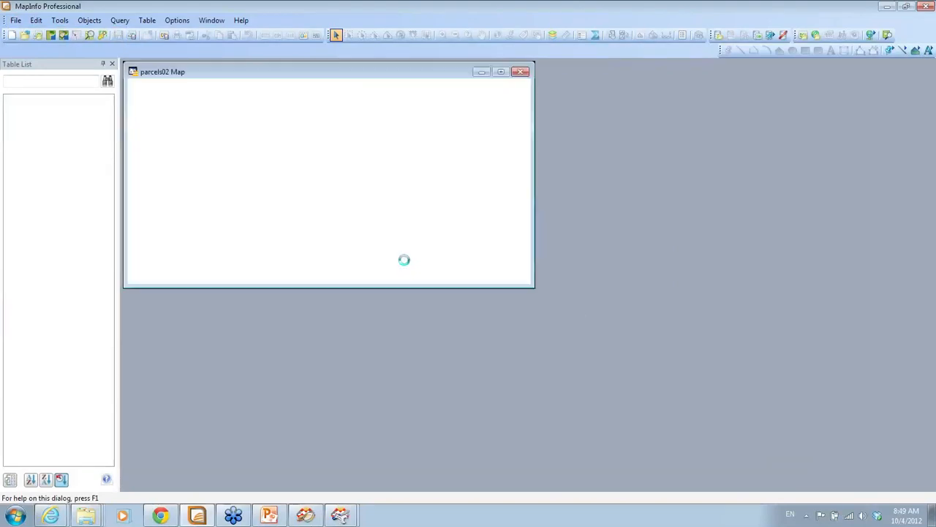
{"action": "left_click", "coordinate": [571, 290]}
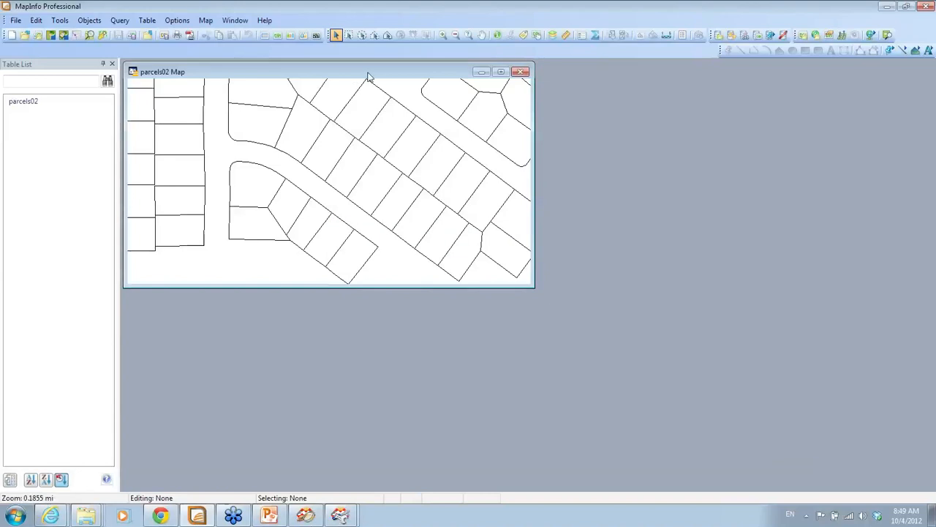
{"action": "left_click", "coordinate": [498, 35]}
{"action": "left_click", "coordinate": [427, 141]}
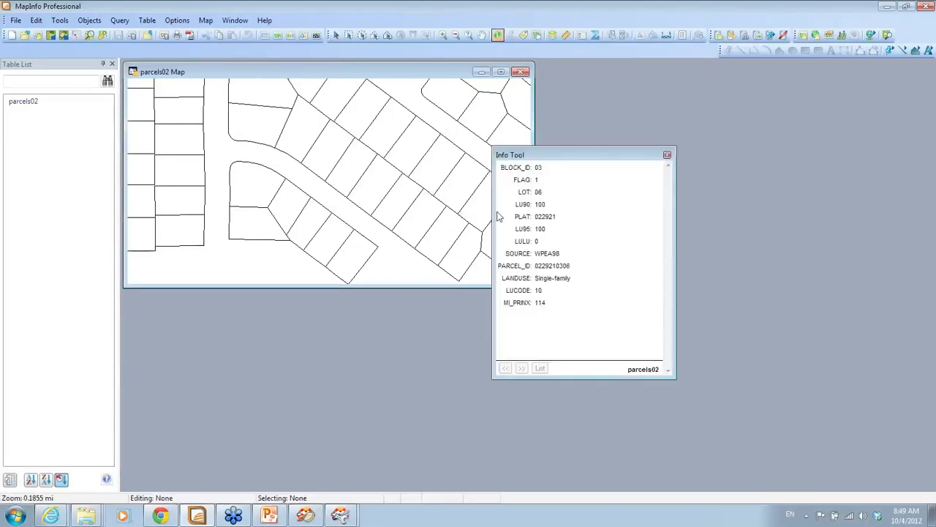
Minimize MapInfo and bring the PowerPoint presentation to the front
{"action": "left_click", "coordinate": [888, 8]}
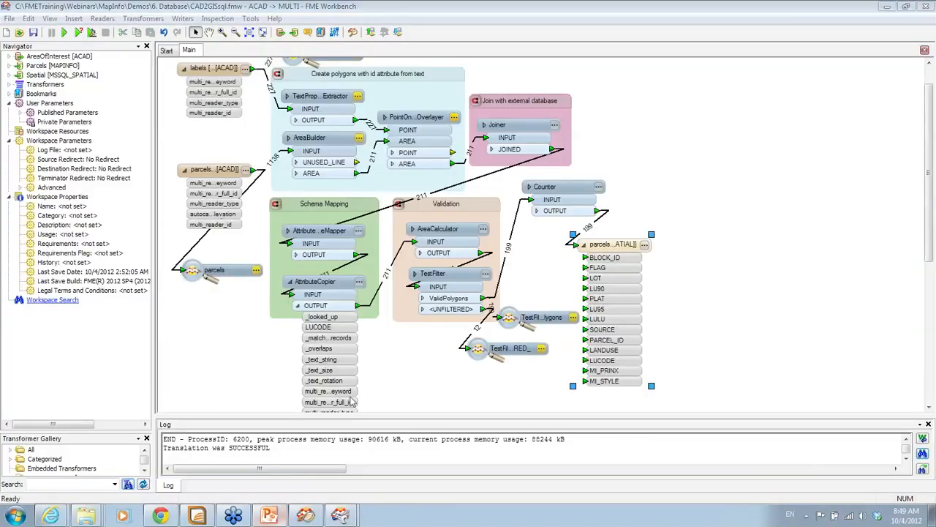
{"action": "left_click", "coordinate": [269, 515]}
{"action": "scroll", "coordinate": [360, 364], "scroll_direction": "down", "scroll_amount": 1}
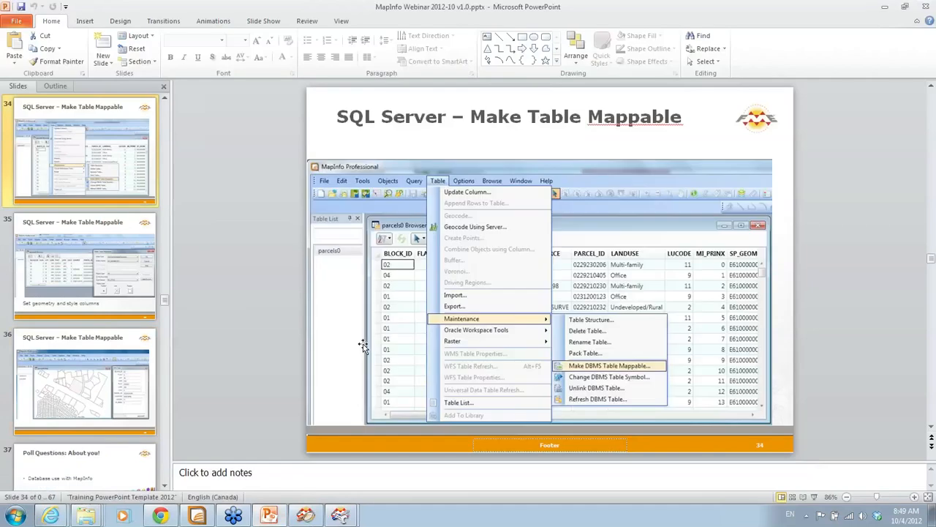
Present from slide 34 and advance three slides to 'Poll Questions: About you!'
{"action": "left_click", "coordinate": [813, 498]}
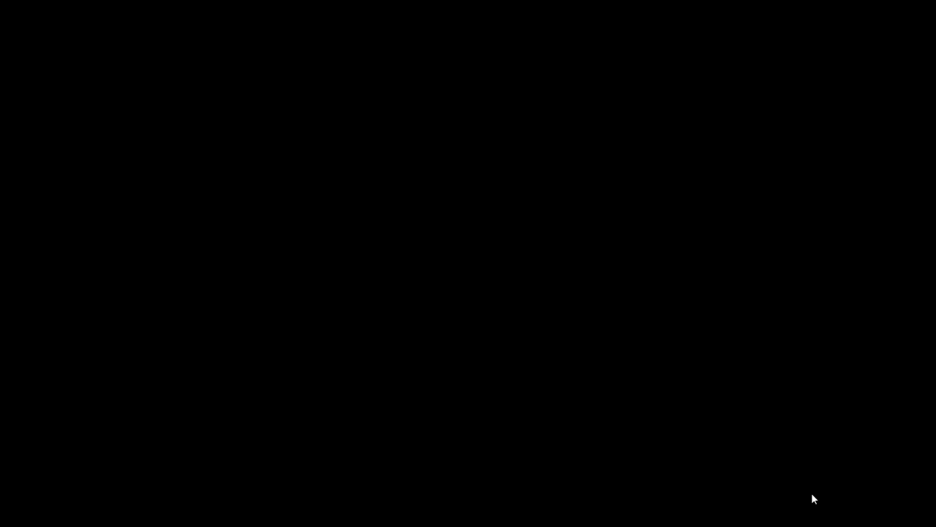
{"action": "key", "text": "Right"}
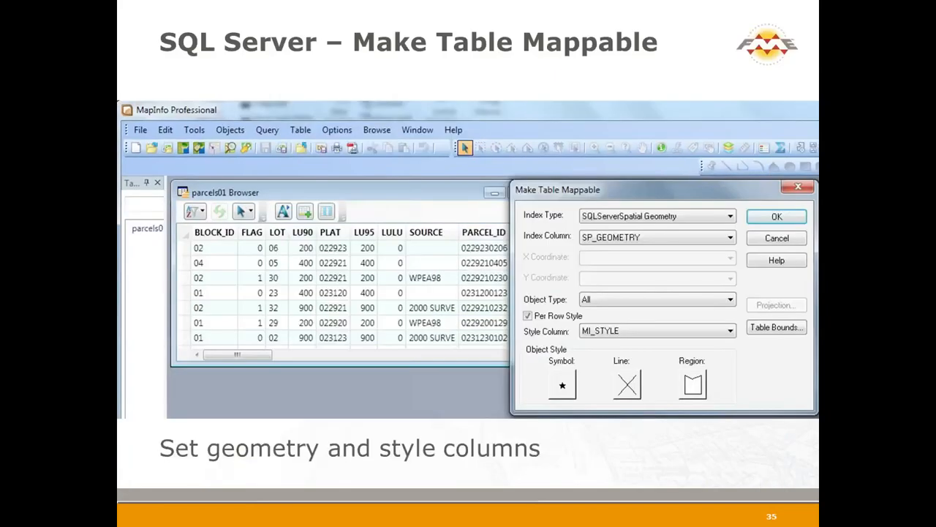
{"action": "key", "text": "Right"}
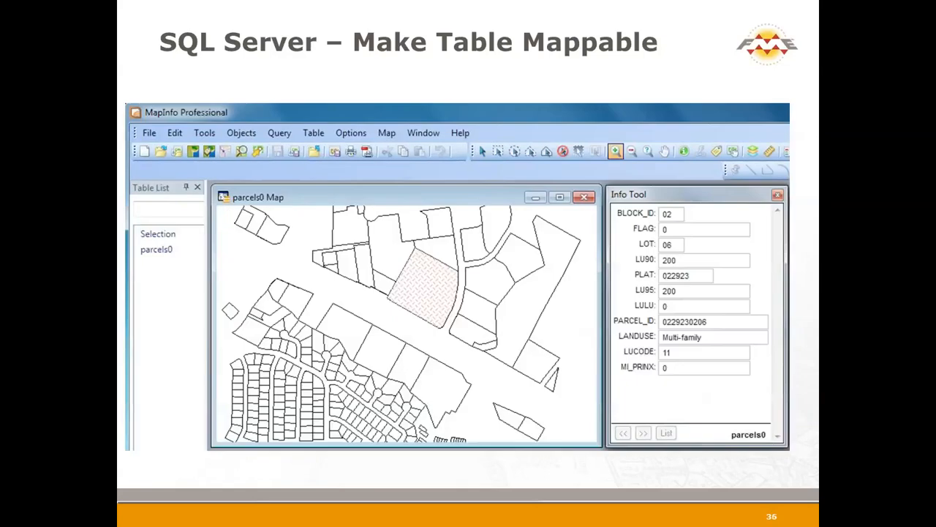
{"action": "key", "text": "Right"}
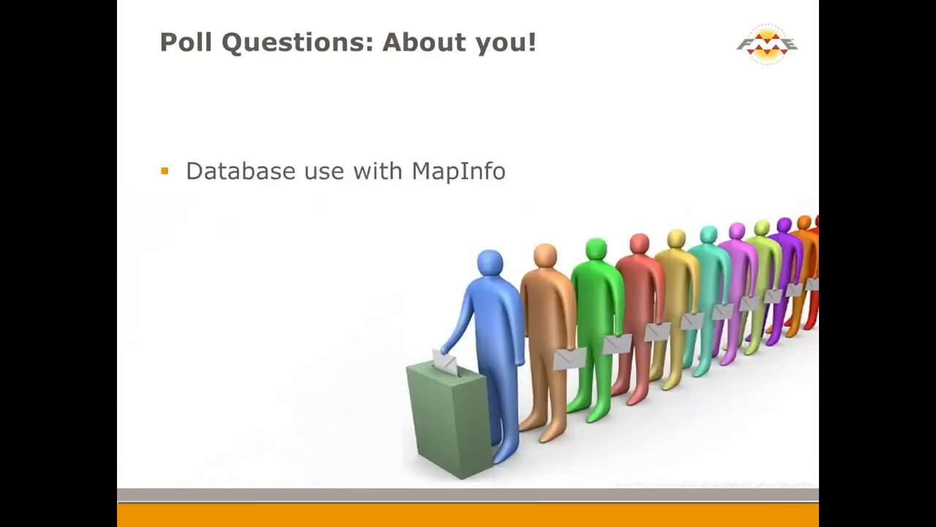
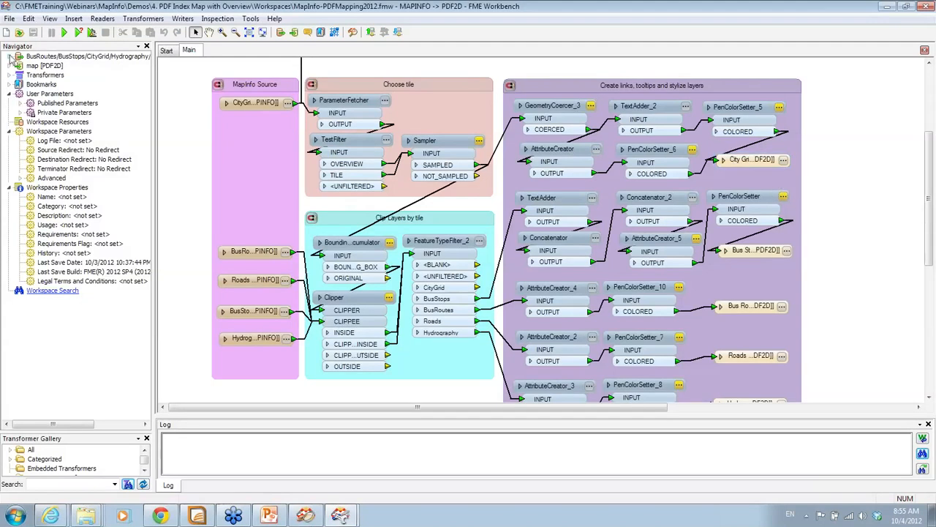
Inspect the reader's source MapInfo TAB dataset without changes, then run the workspace with tile_name OVERVIEW
{"action": "left_click", "coordinate": [10, 57]}
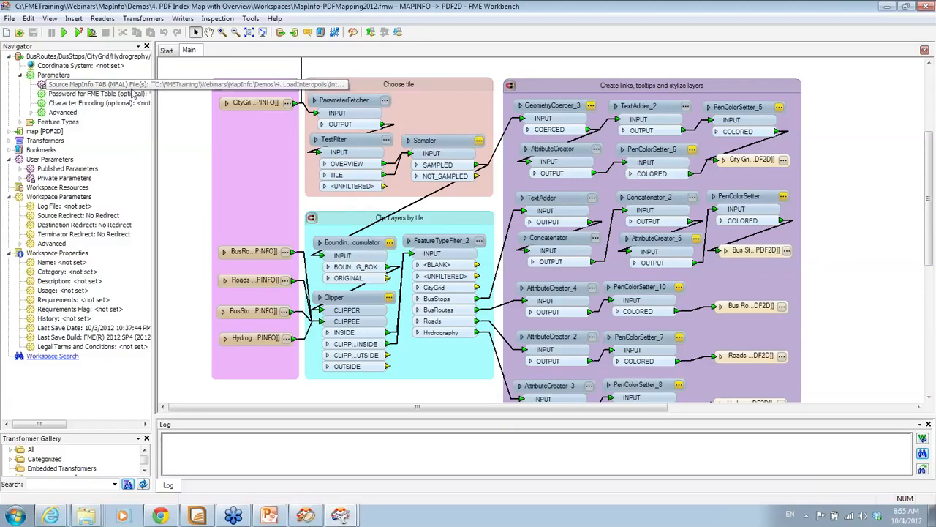
{"action": "double_click", "coordinate": [133, 89]}
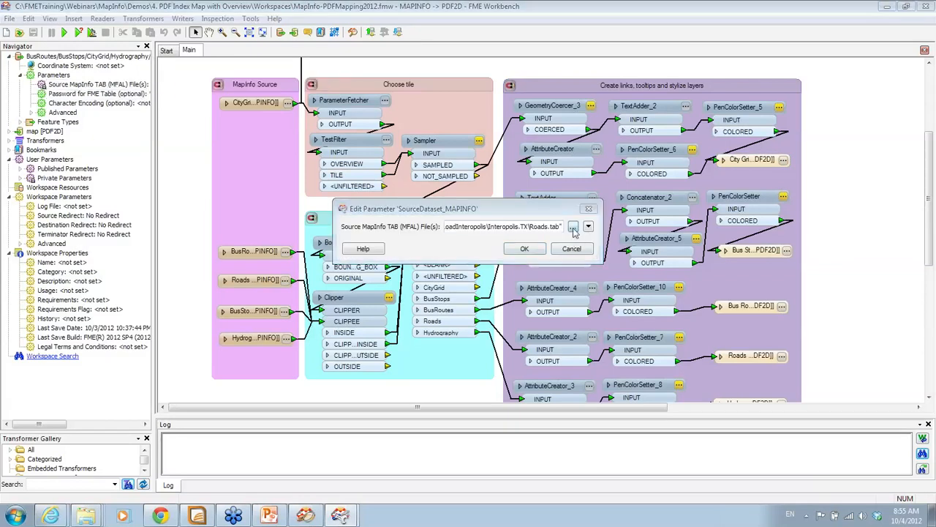
{"action": "left_click", "coordinate": [573, 228]}
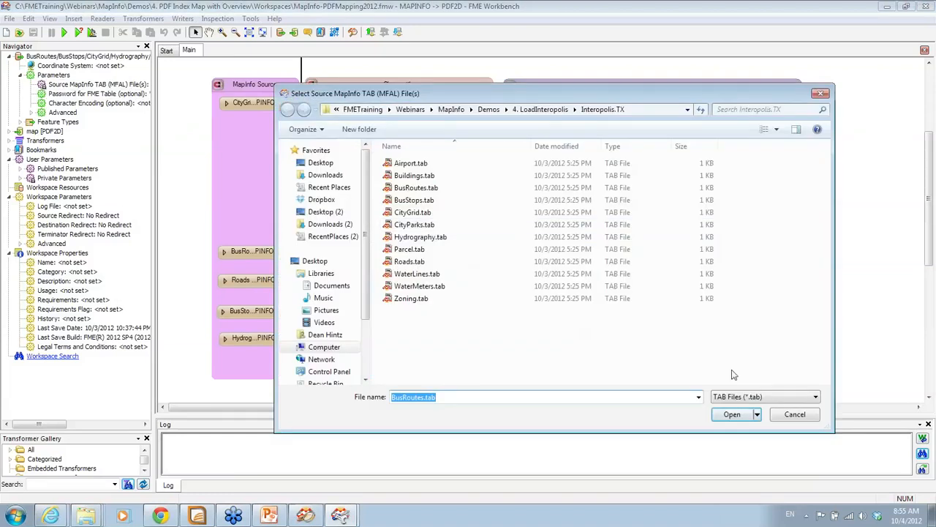
{"action": "left_click", "coordinate": [782, 418]}
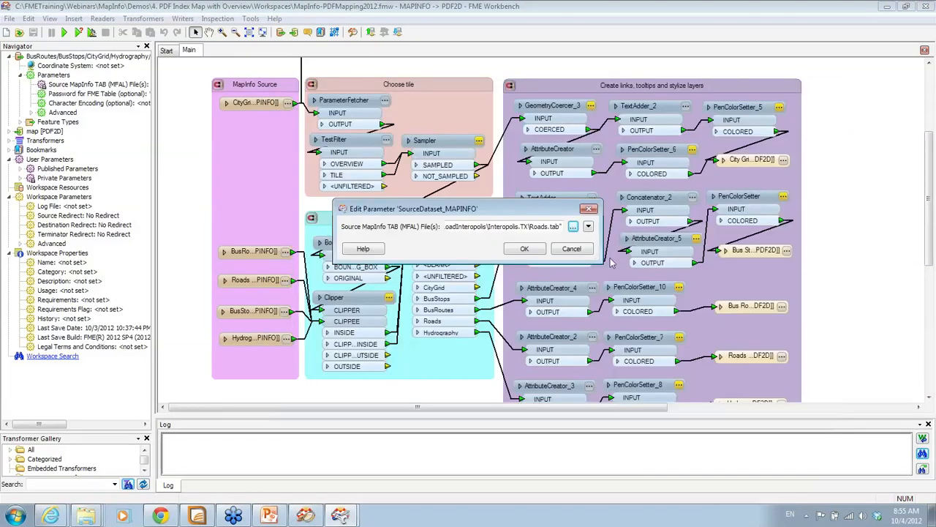
{"action": "left_click", "coordinate": [574, 249]}
{"action": "left_click", "coordinate": [65, 32]}
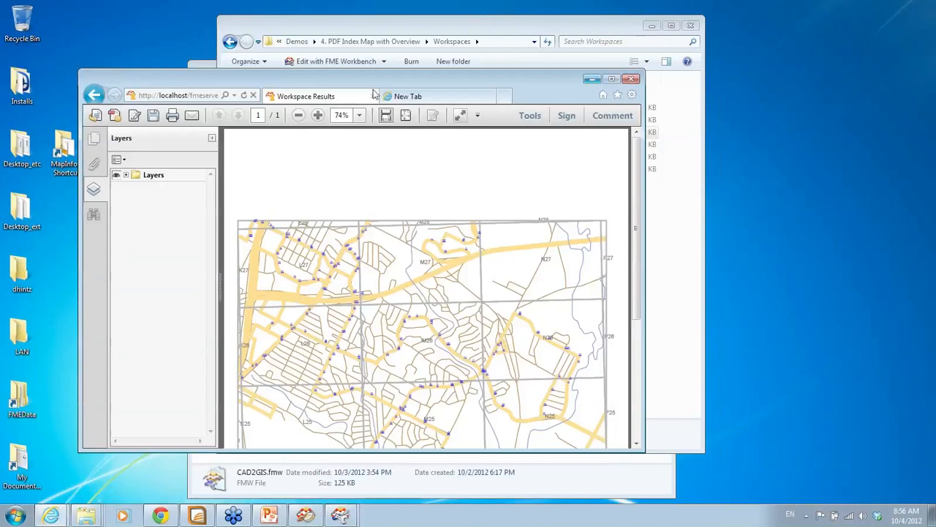
Go back, open the fmedatastreaming link, and log in to FME Server with the user's credentials
{"action": "left_click", "coordinate": [95, 95]}
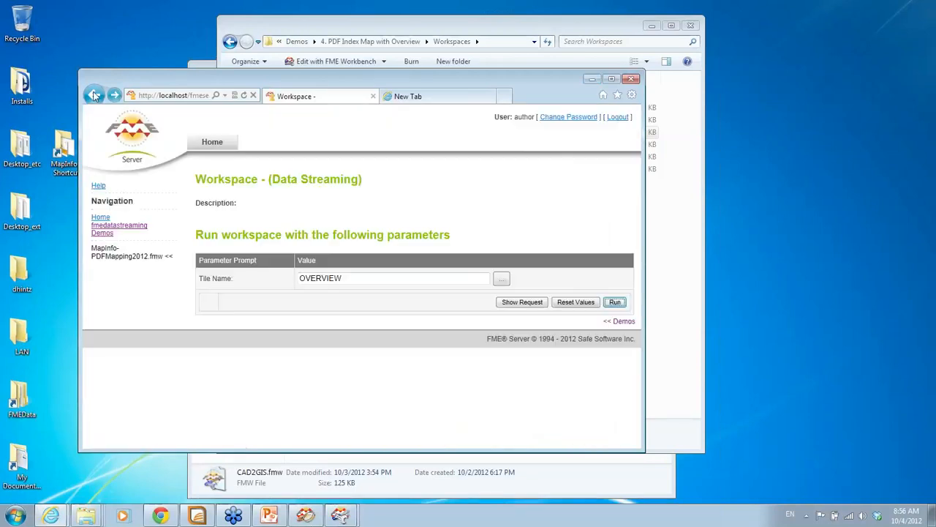
{"action": "left_click", "coordinate": [112, 231]}
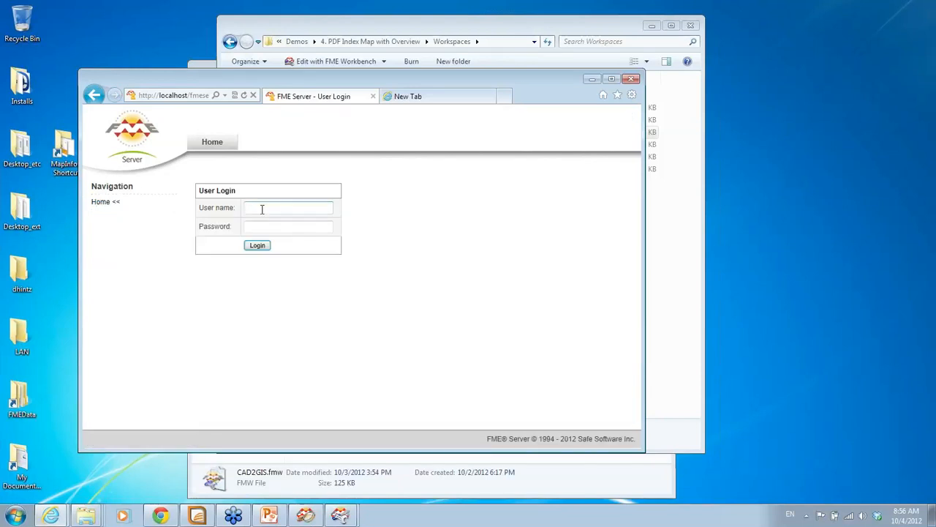
{"action": "type", "text": "a"}
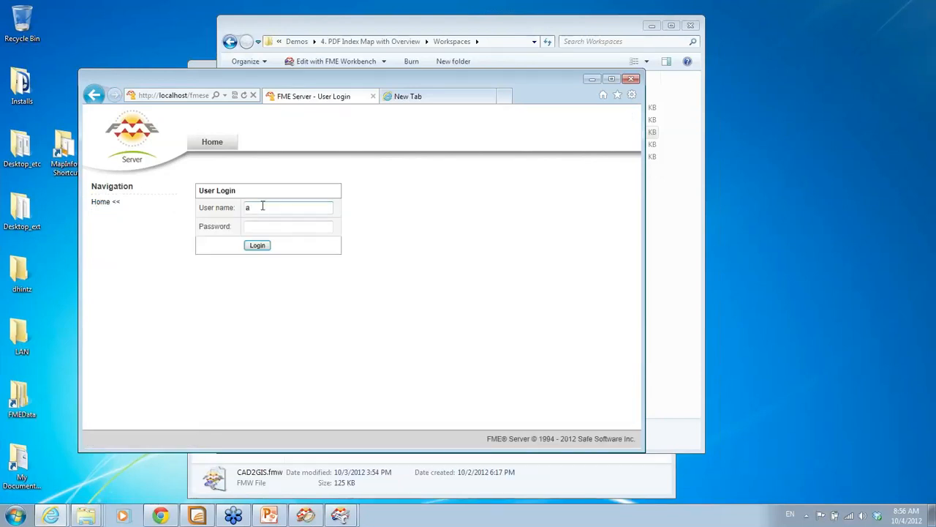
{"action": "type", "text": "uthor"}
{"action": "key", "text": "Tab"}
{"action": "type", "text": "author"}
{"action": "left_click", "coordinate": [258, 246]}
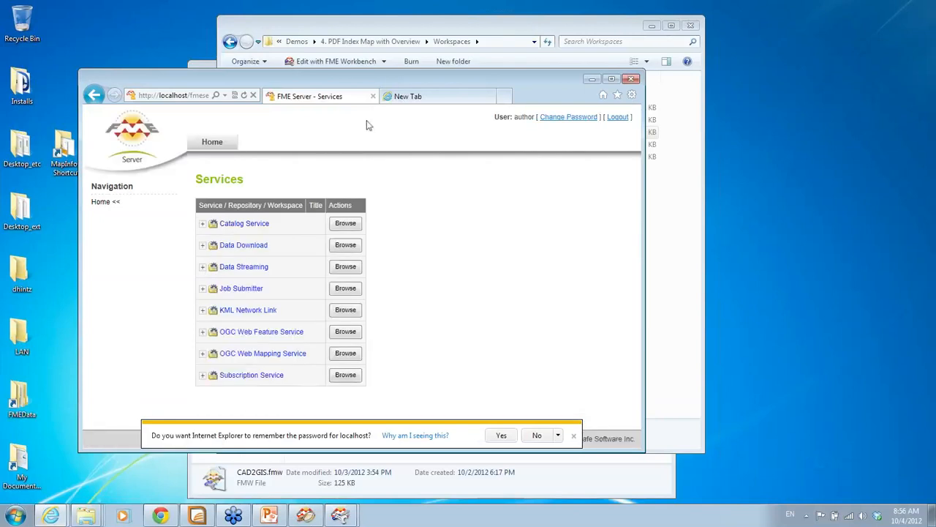
Open the run settings for MapInfo-PDFMapping2012.fmw in the Data Streaming Demos repository
{"action": "left_click_drag", "start_coordinate": [389, 82], "coordinate": [391, 38]}
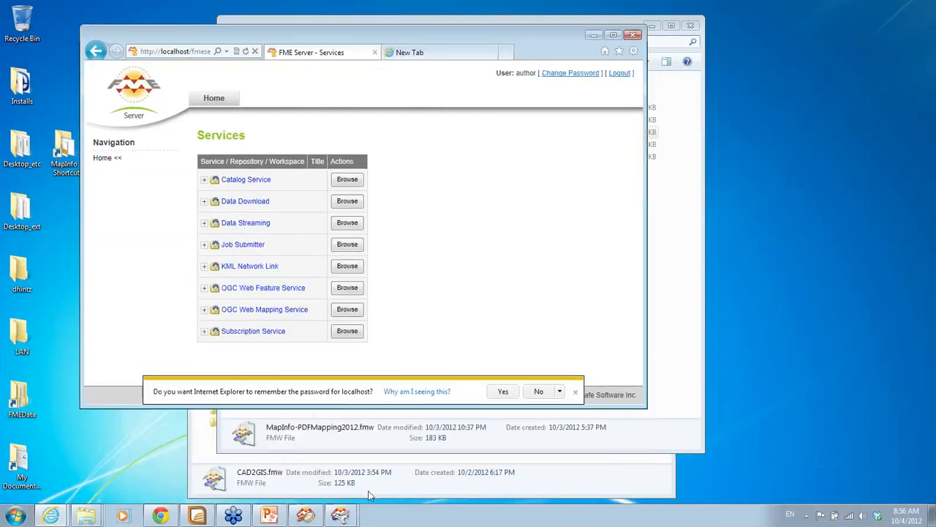
{"action": "left_click", "coordinate": [254, 225]}
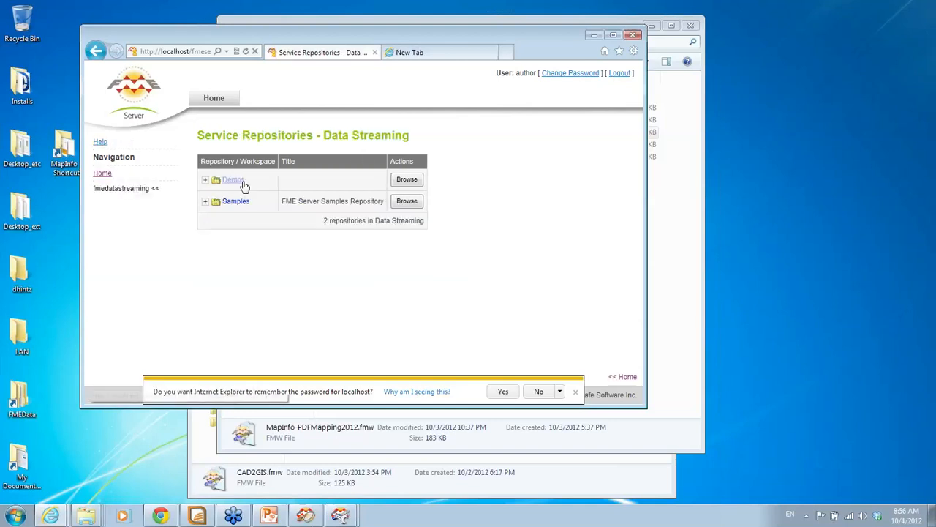
{"action": "left_click", "coordinate": [240, 182]}
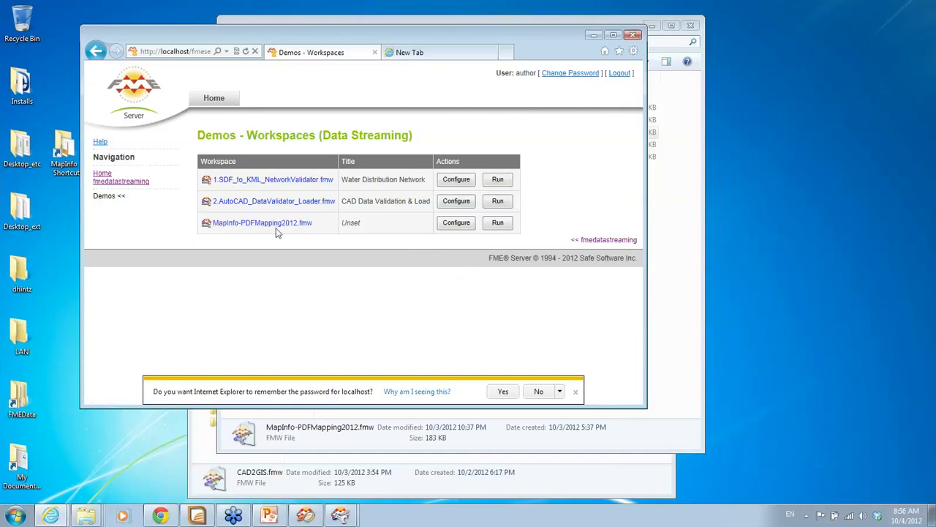
{"action": "left_click", "coordinate": [455, 224]}
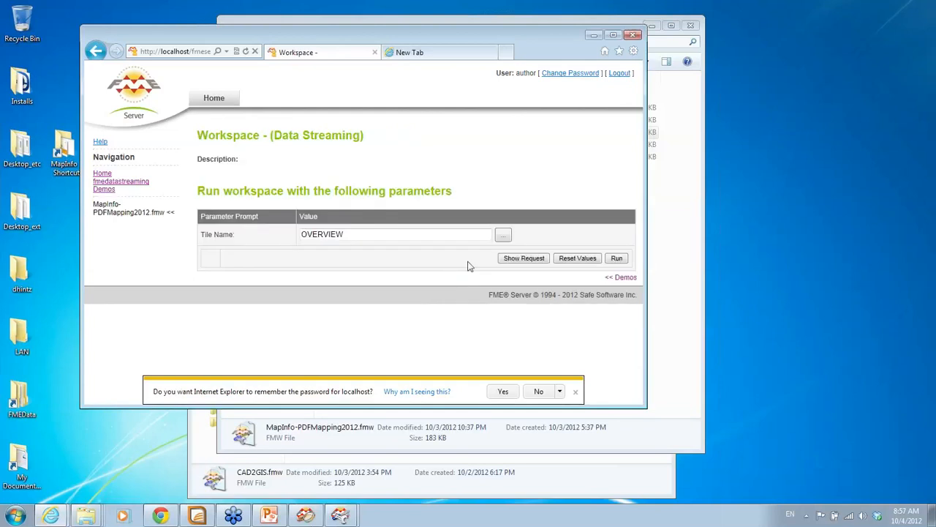
Set the Tile Name parameter to M25 and run the workspace
{"action": "left_click", "coordinate": [502, 237]}
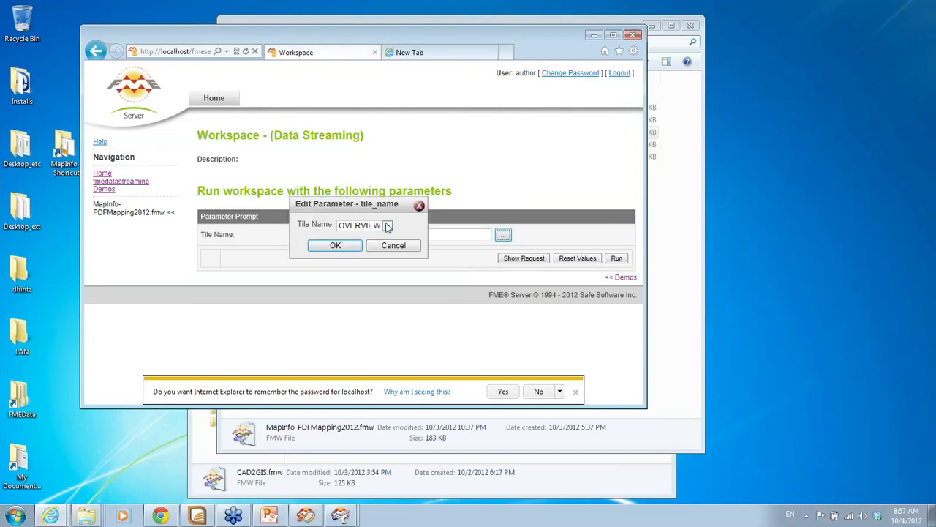
{"action": "left_click", "coordinate": [387, 226]}
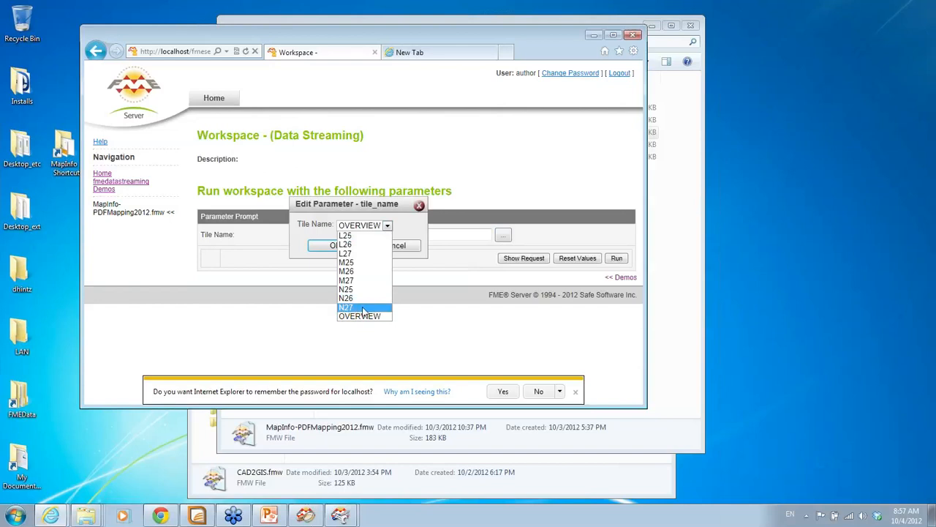
{"action": "left_click", "coordinate": [361, 262]}
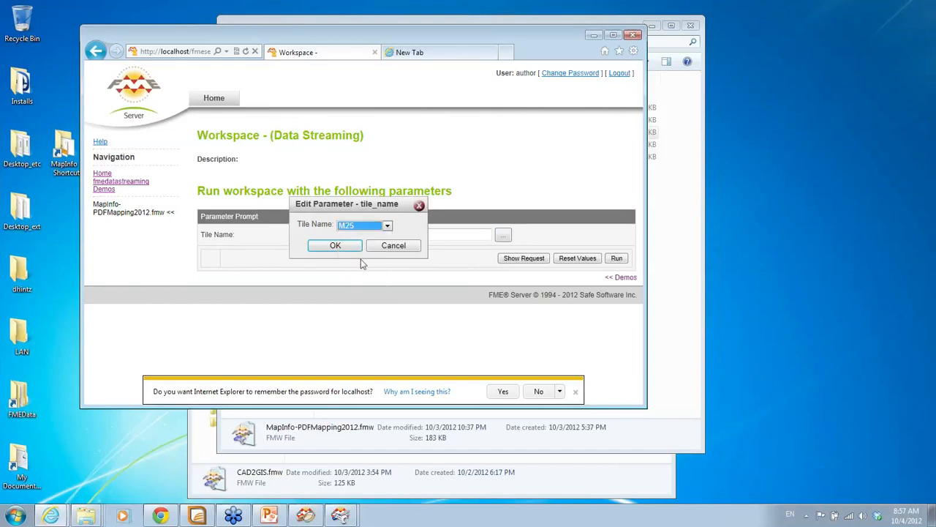
{"action": "left_click", "coordinate": [334, 245]}
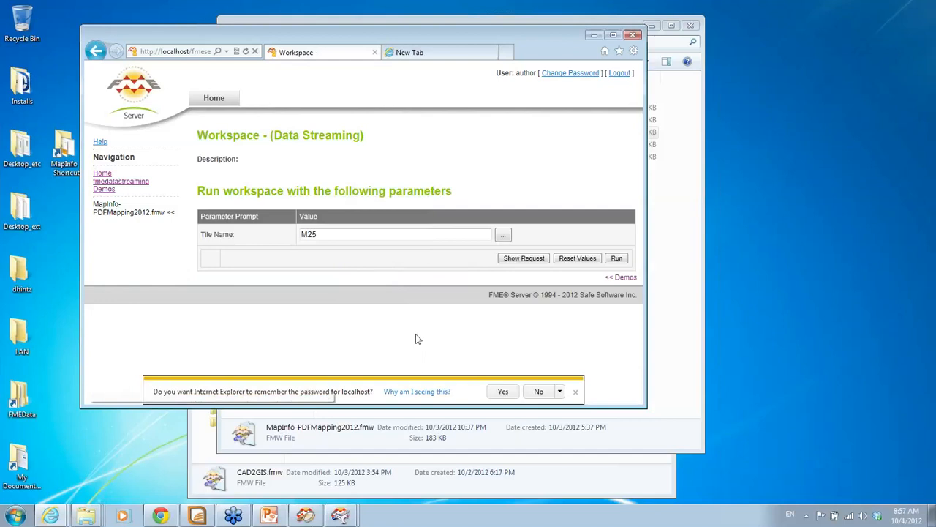
{"action": "left_click", "coordinate": [616, 258]}
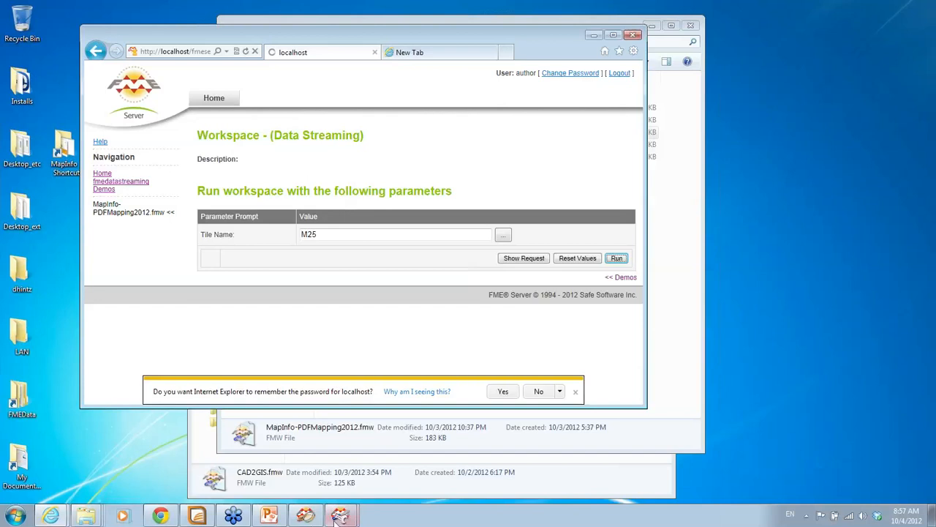
{"action": "mouse_move", "coordinate": [341, 516]}
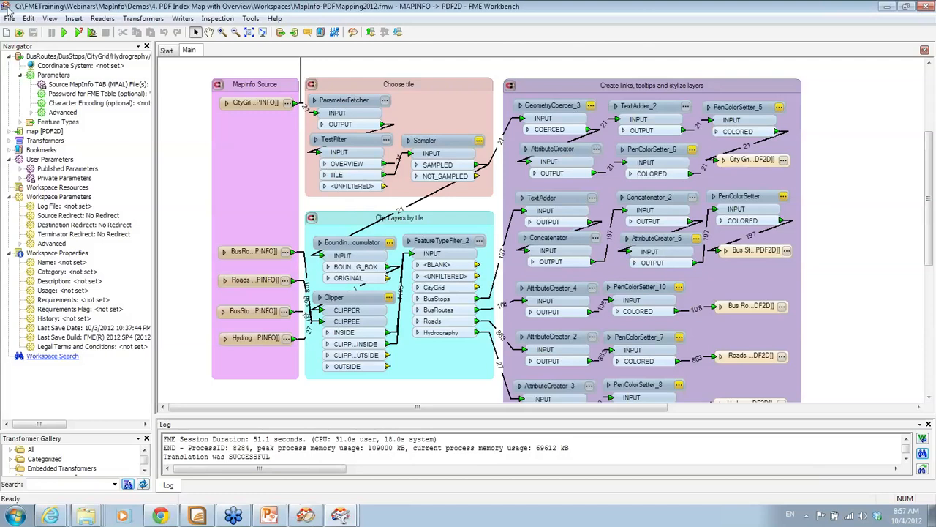
{"action": "left_click", "coordinate": [76, 33]}
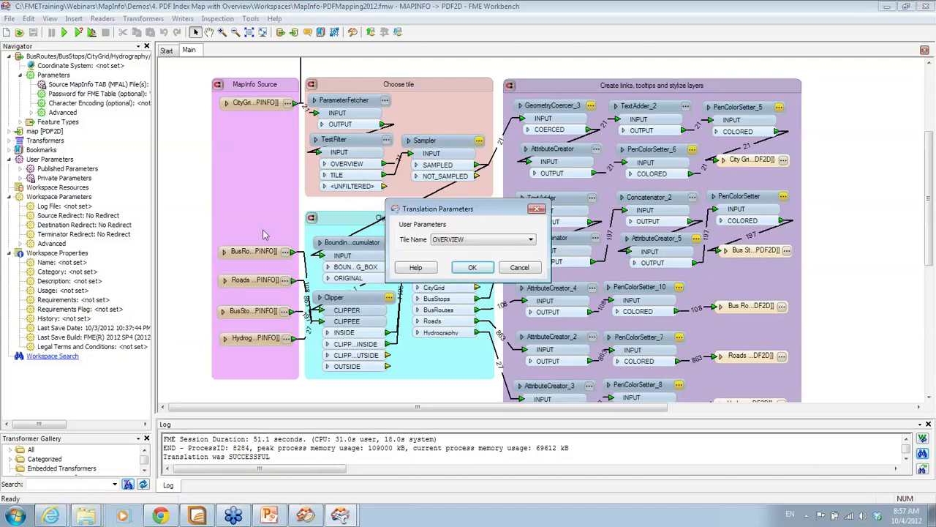
{"action": "left_click", "coordinate": [519, 268]}
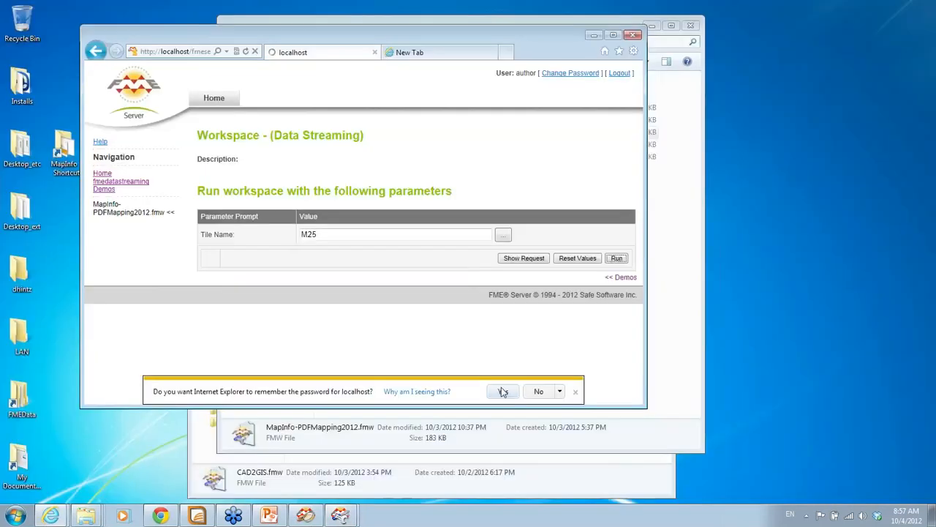
Save the server password, view overview map.pdf enlarged down to its tile overview, then minimize Reader
{"action": "left_click", "coordinate": [503, 391]}
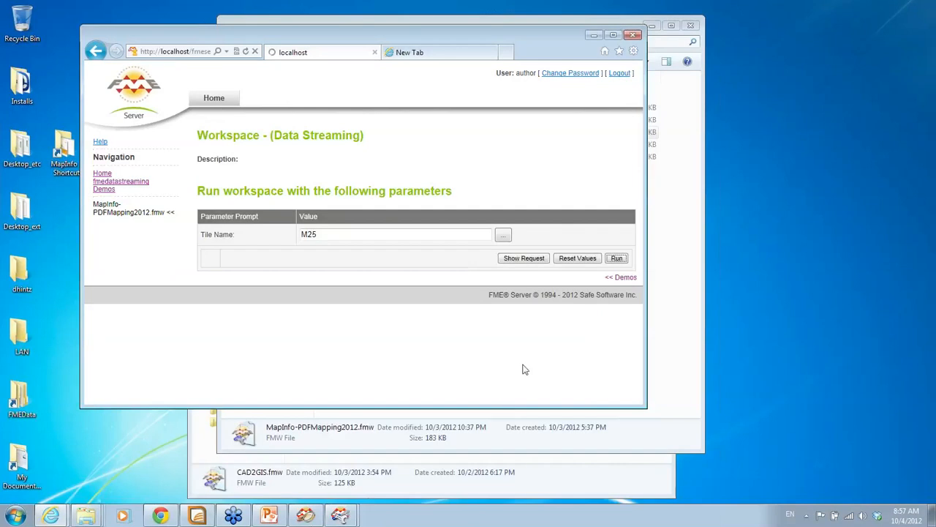
{"action": "left_click", "coordinate": [684, 339]}
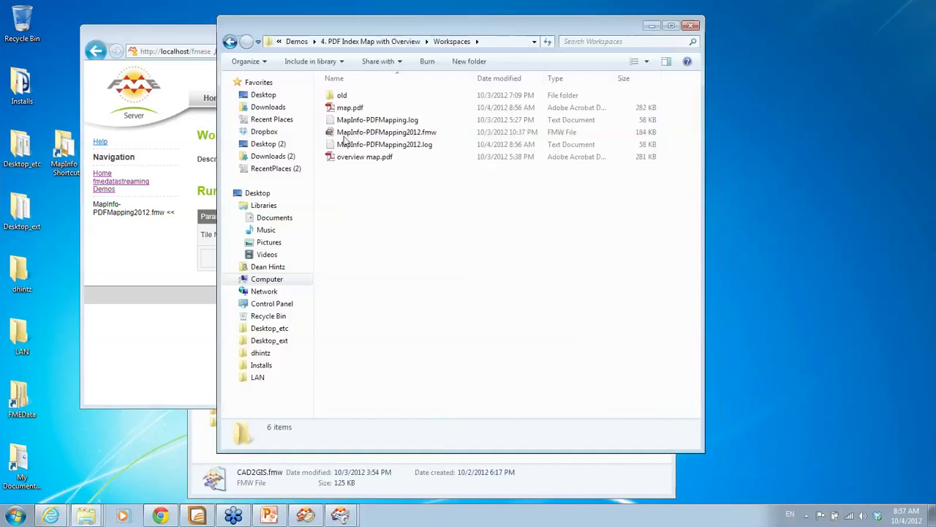
{"action": "double_click", "coordinate": [351, 157]}
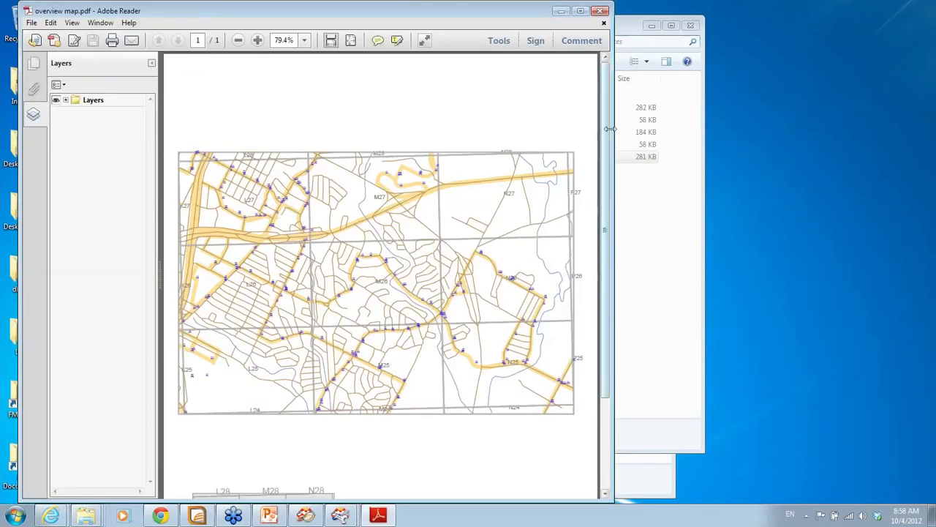
{"action": "left_click_drag", "start_coordinate": [610, 128], "coordinate": [716, 132]}
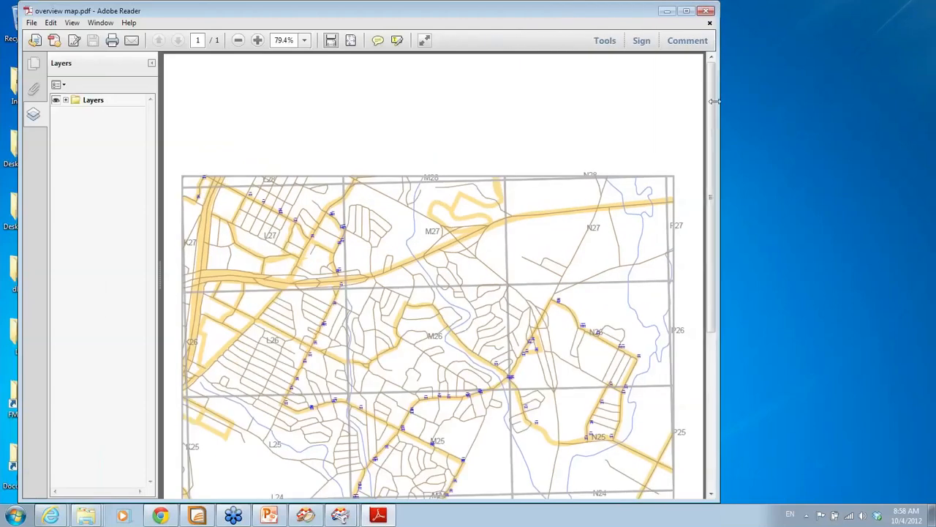
{"action": "scroll", "coordinate": [713, 105], "scroll_direction": "down", "scroll_amount": 3}
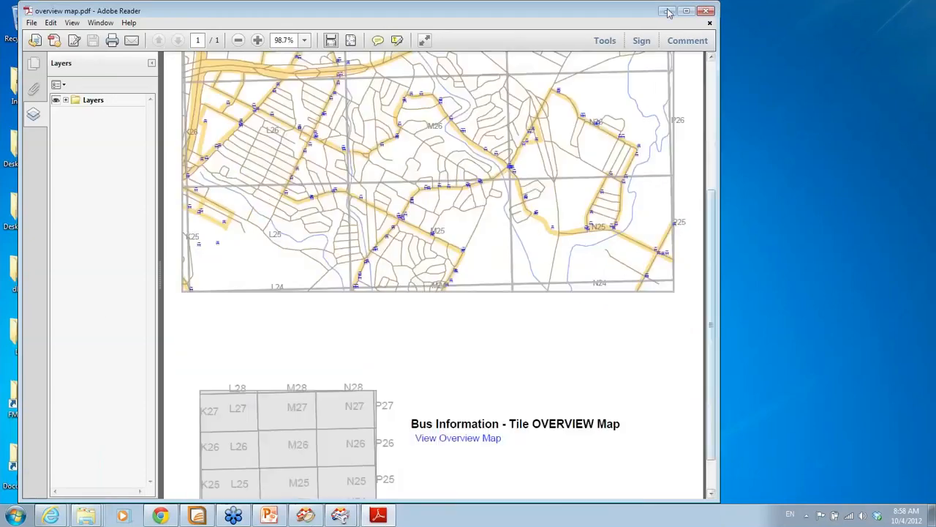
{"action": "left_click", "coordinate": [667, 11]}
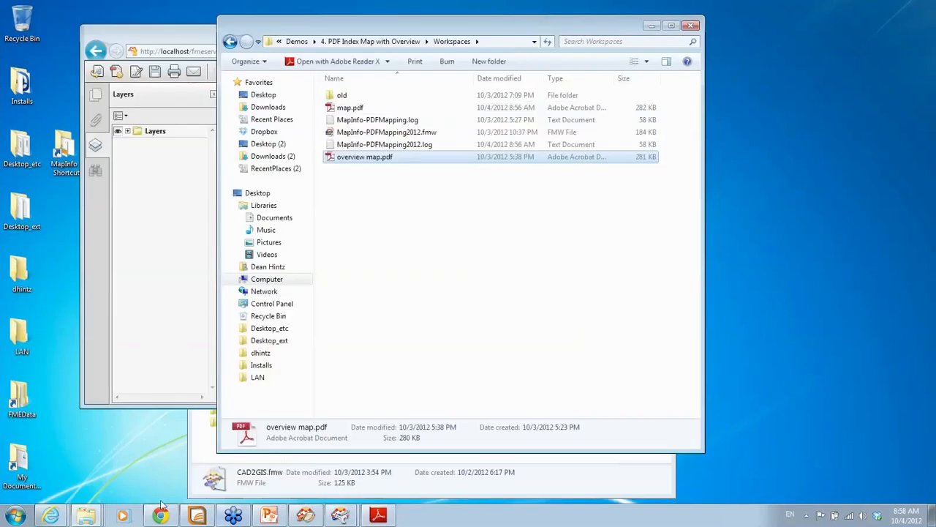
View the streamed M25 tile PDF in an enlarged browser window, then minimize it
{"action": "left_click", "coordinate": [183, 33]}
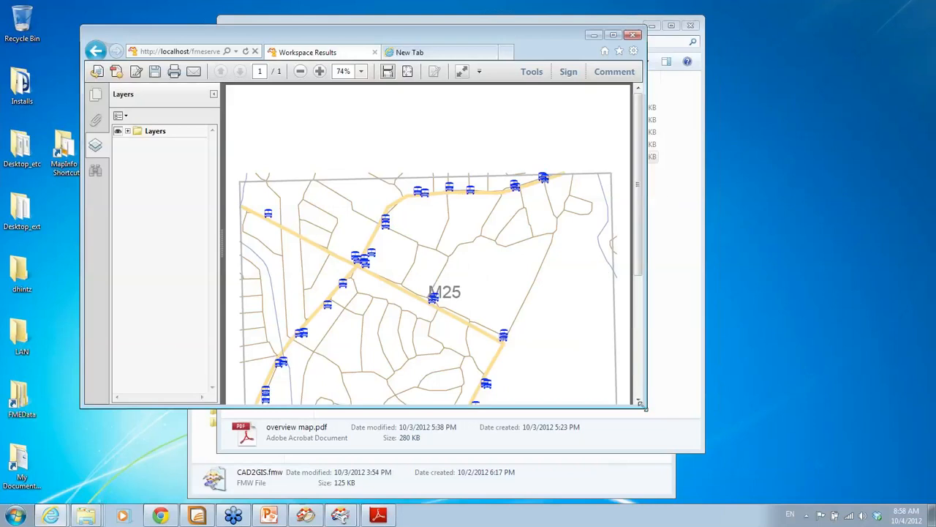
{"action": "left_click_drag", "start_coordinate": [649, 410], "coordinate": [698, 443]}
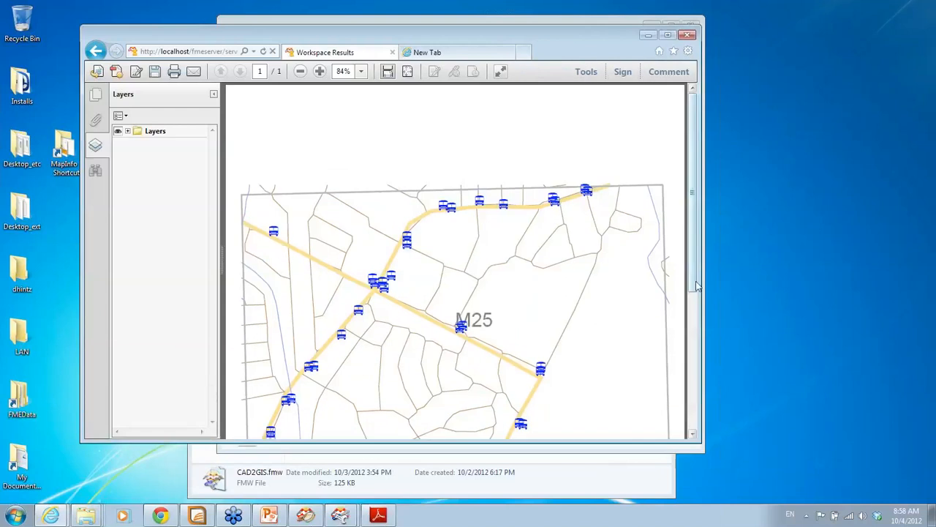
{"action": "left_click_drag", "start_coordinate": [694, 342], "coordinate": [695, 325]}
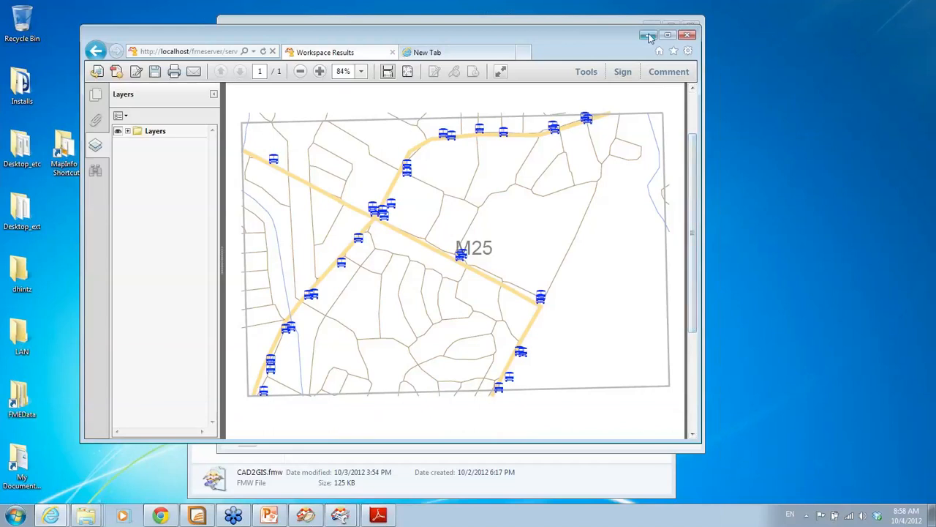
{"action": "left_click", "coordinate": [387, 516]}
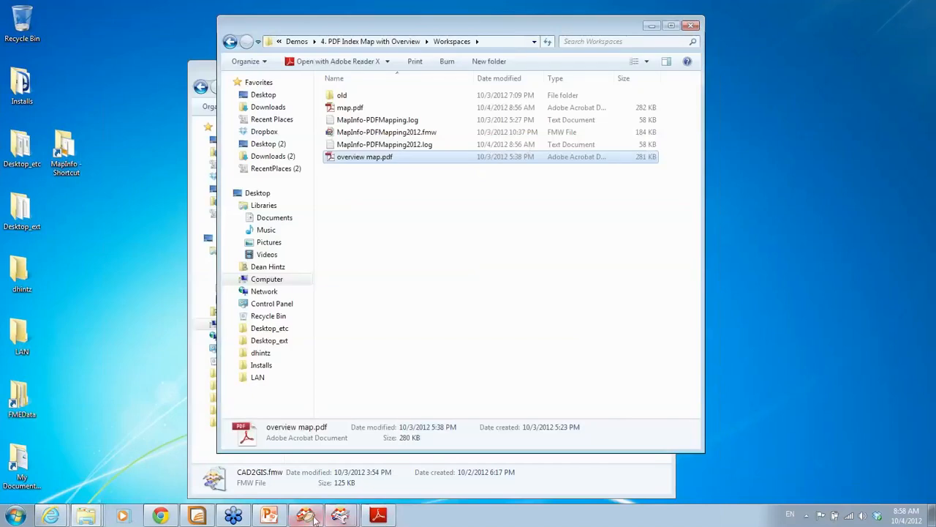
Resume the PowerPoint slide show and advance to the 'Transformation with FME' slide
{"action": "left_click", "coordinate": [269, 516]}
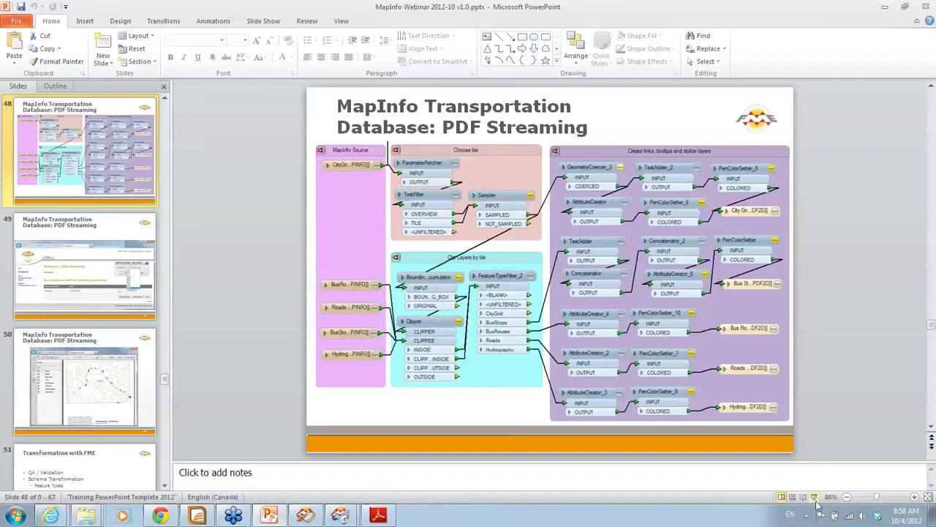
{"action": "left_click", "coordinate": [816, 501]}
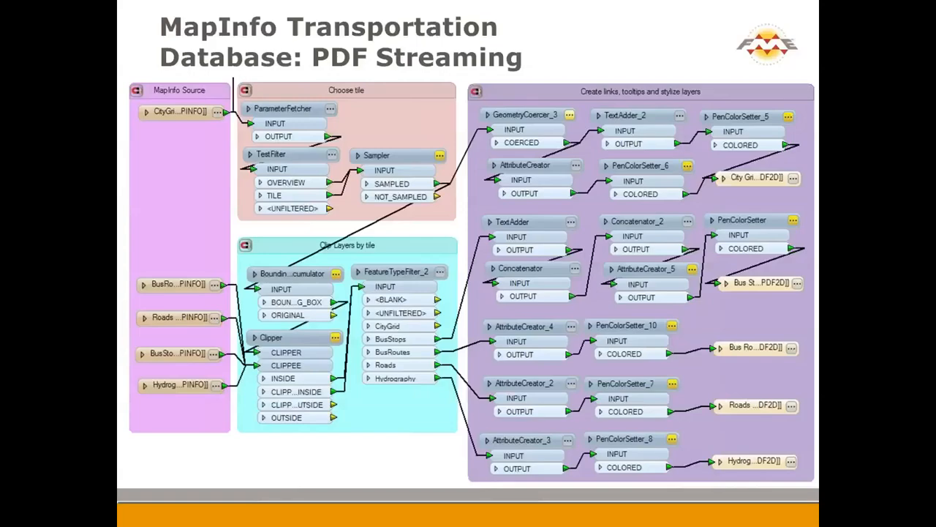
{"action": "key", "text": "Right"}
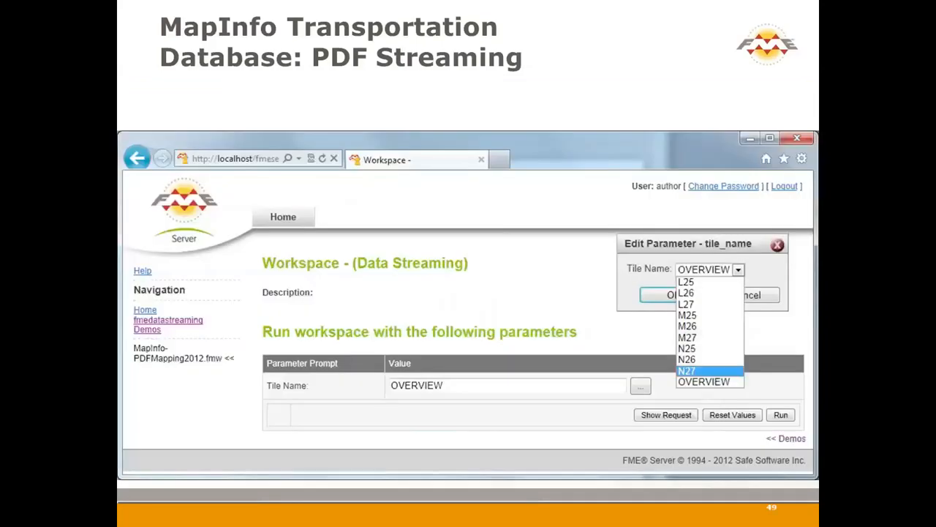
{"action": "key", "text": "Right"}
{"action": "key", "text": "Right"}
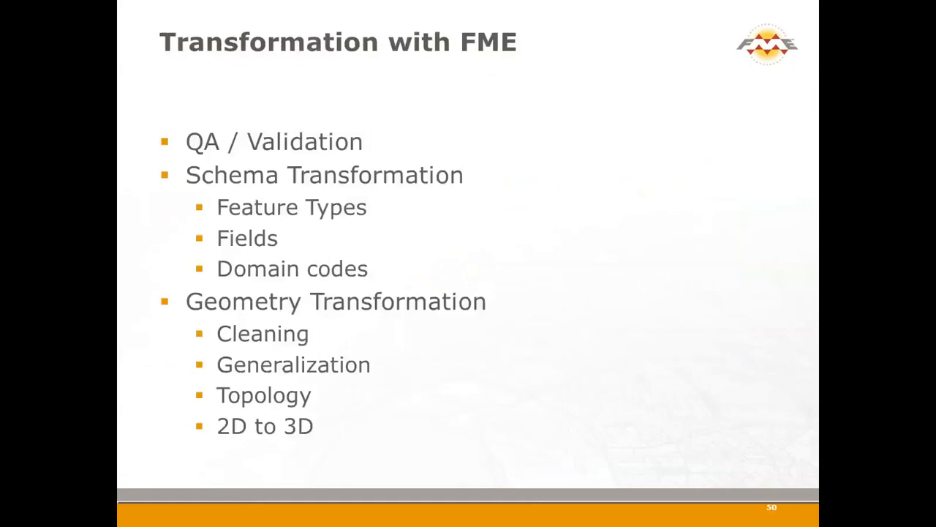